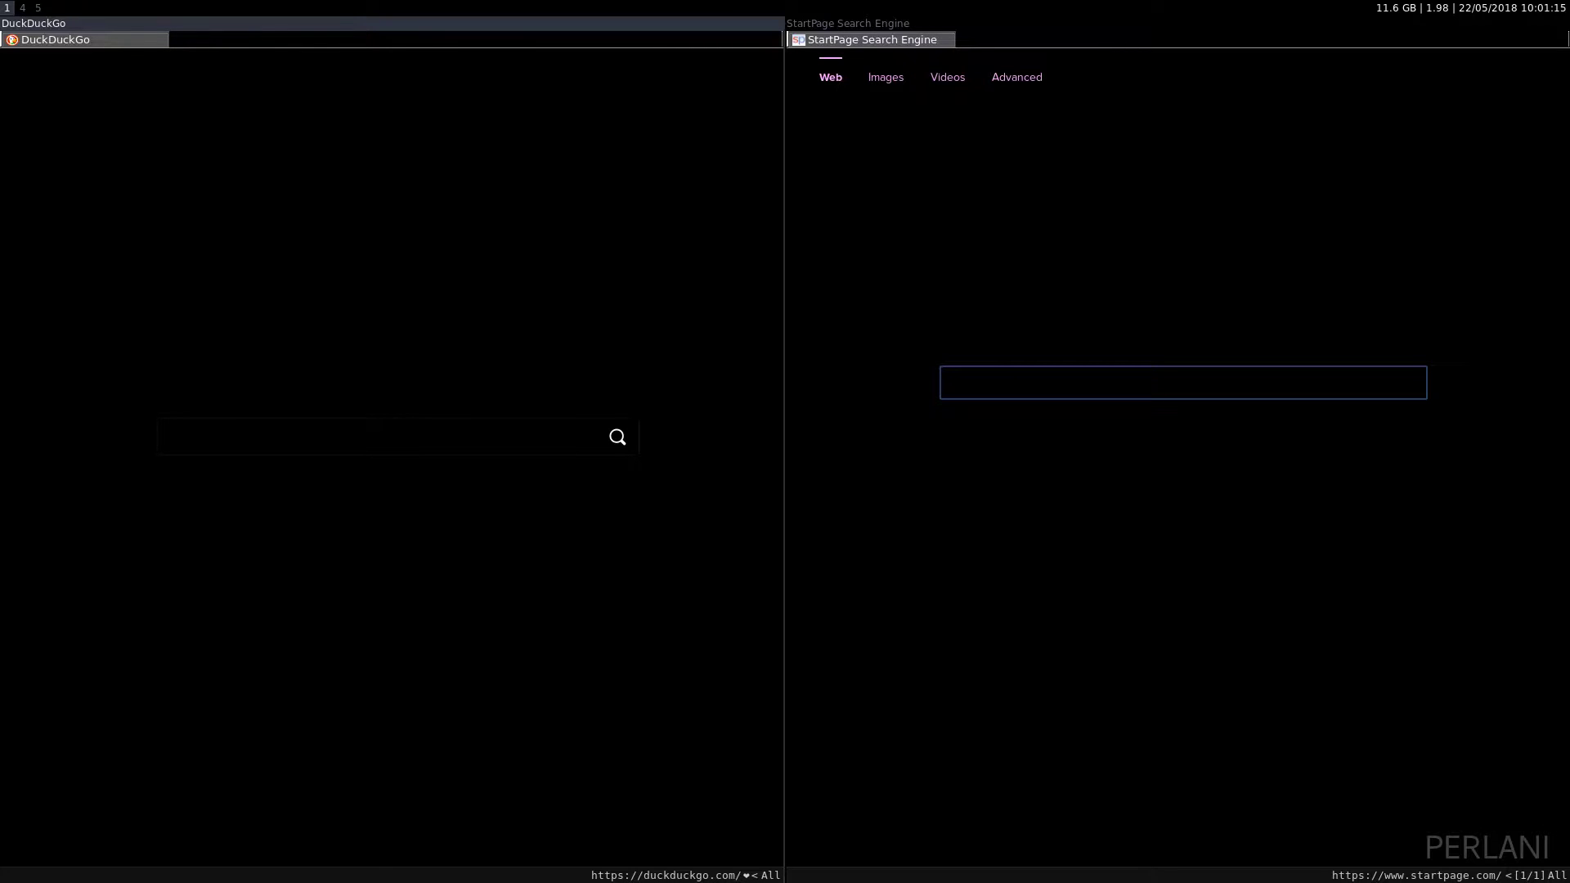
Search DuckDuckGo for "logitech"
{"action": "key", "text": "super+Right"}
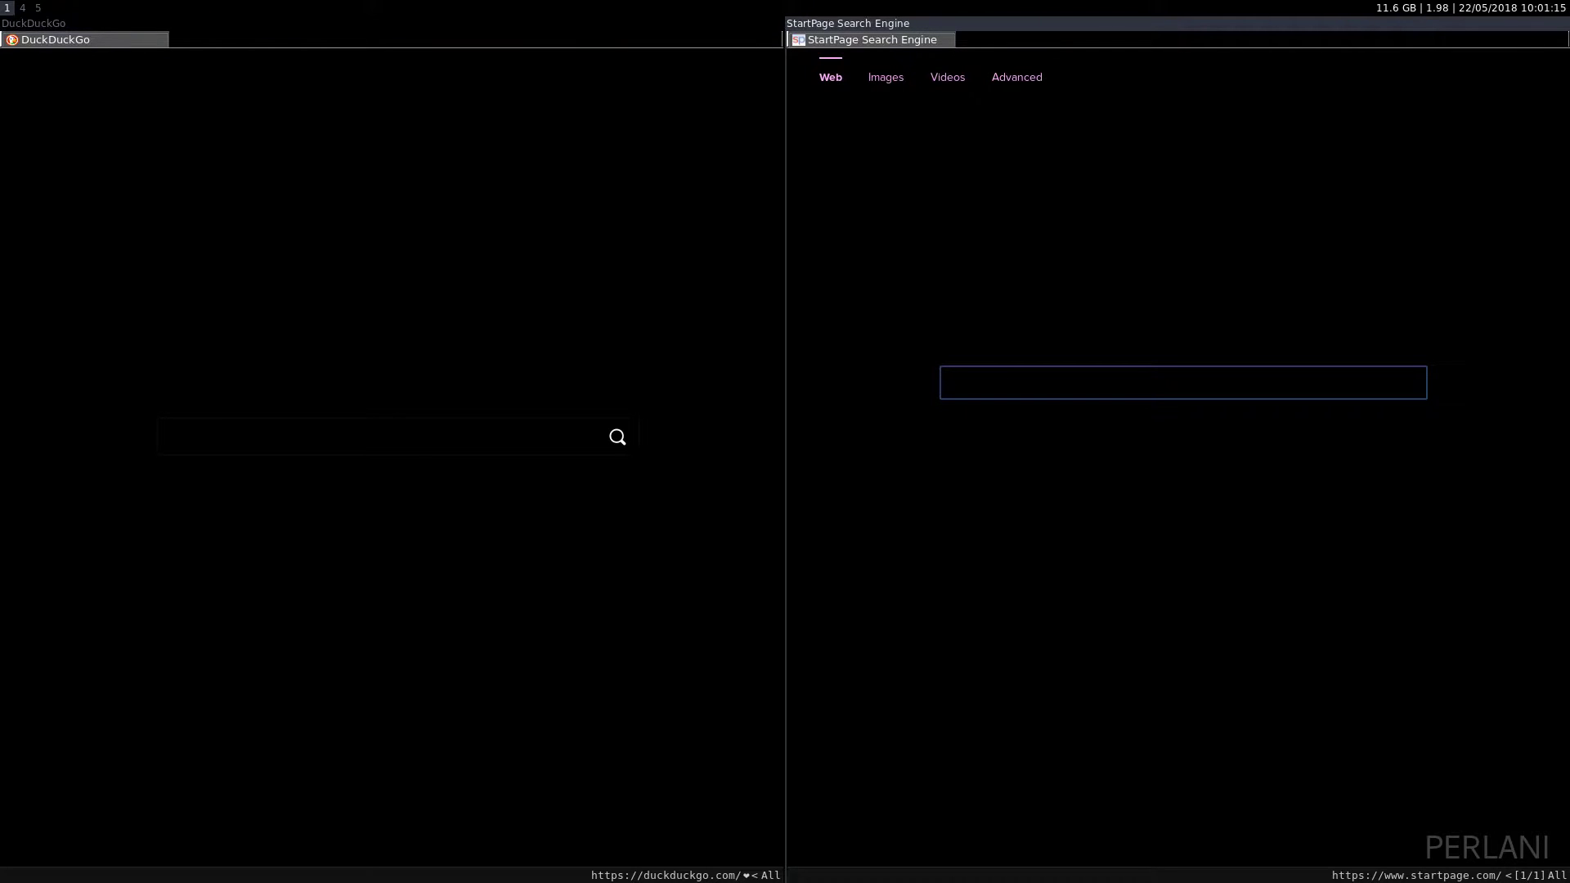
{"action": "key", "text": "super+h"}
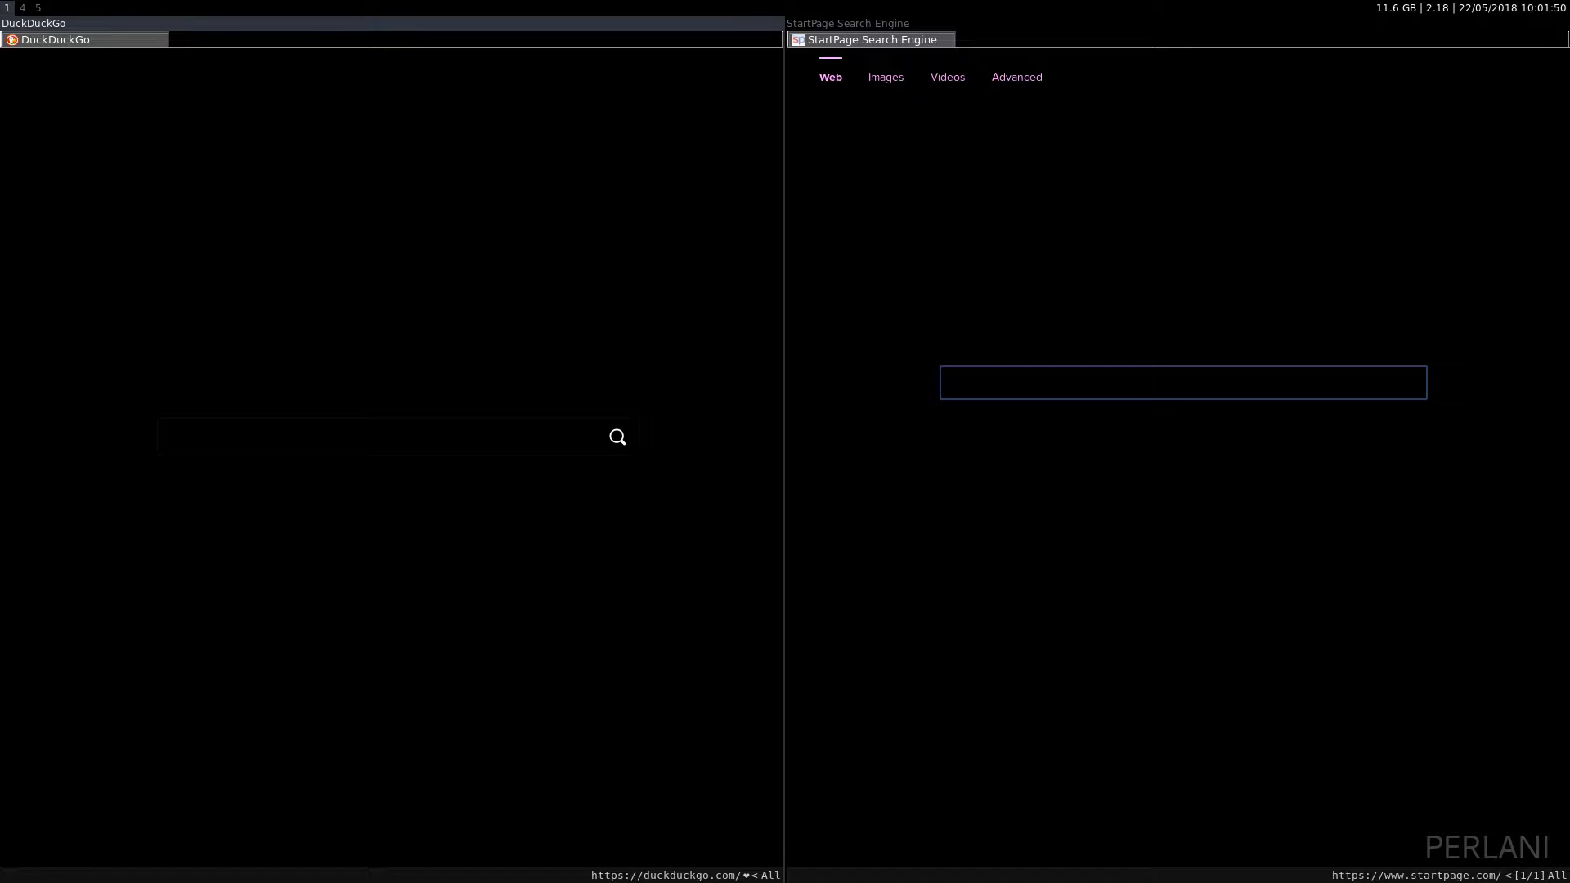
{"action": "key", "text": "f"}
{"action": "key", "text": "4"}
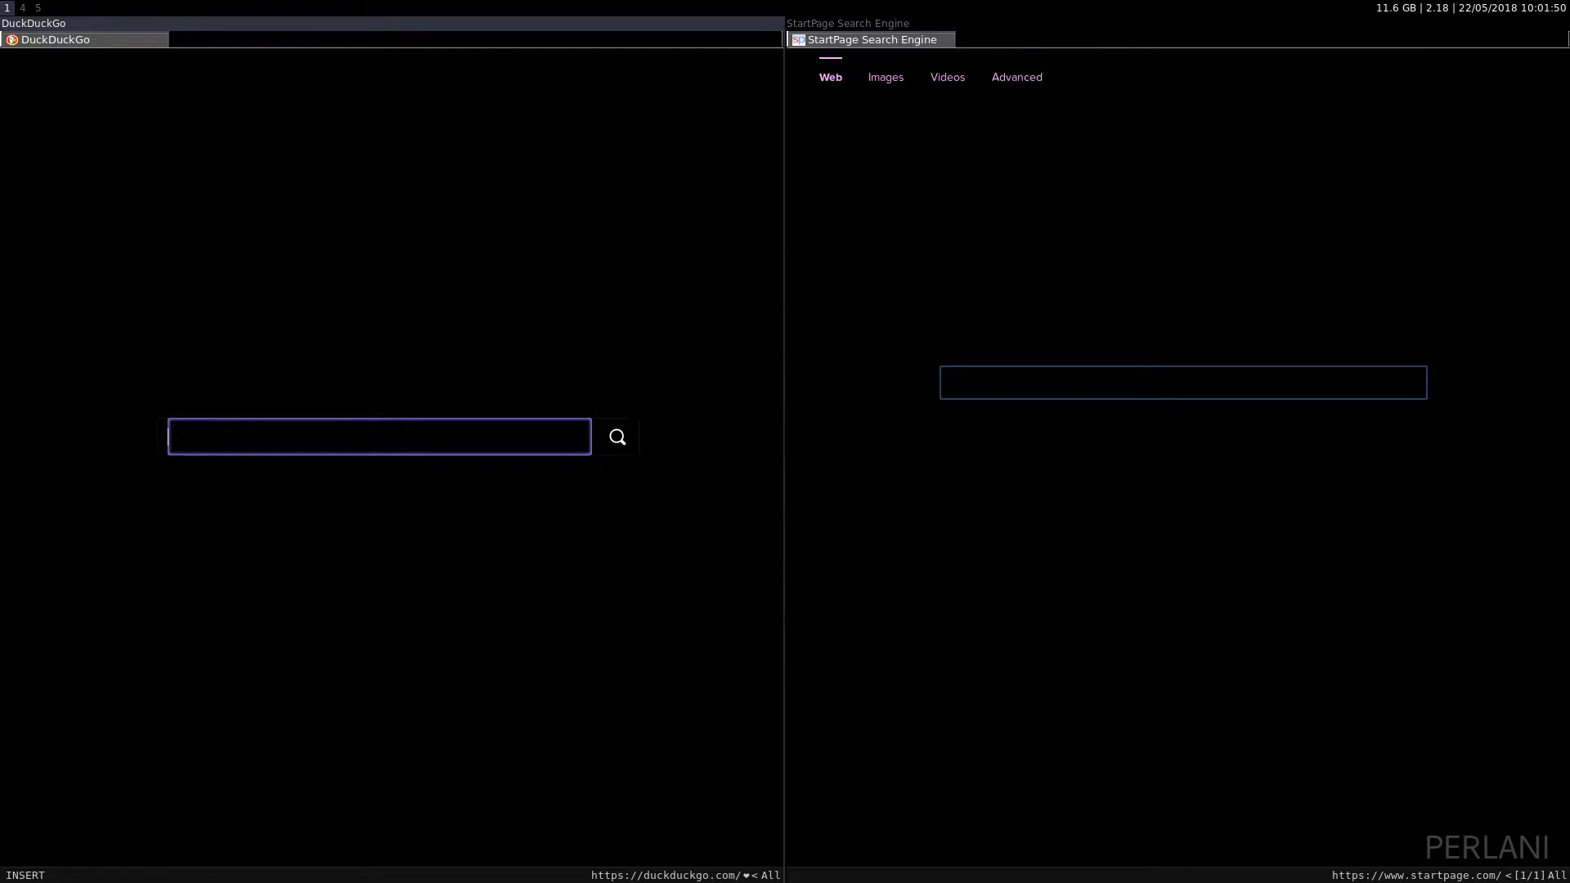
{"action": "type", "text": "logitech"}
{"action": "key", "text": "Return"}
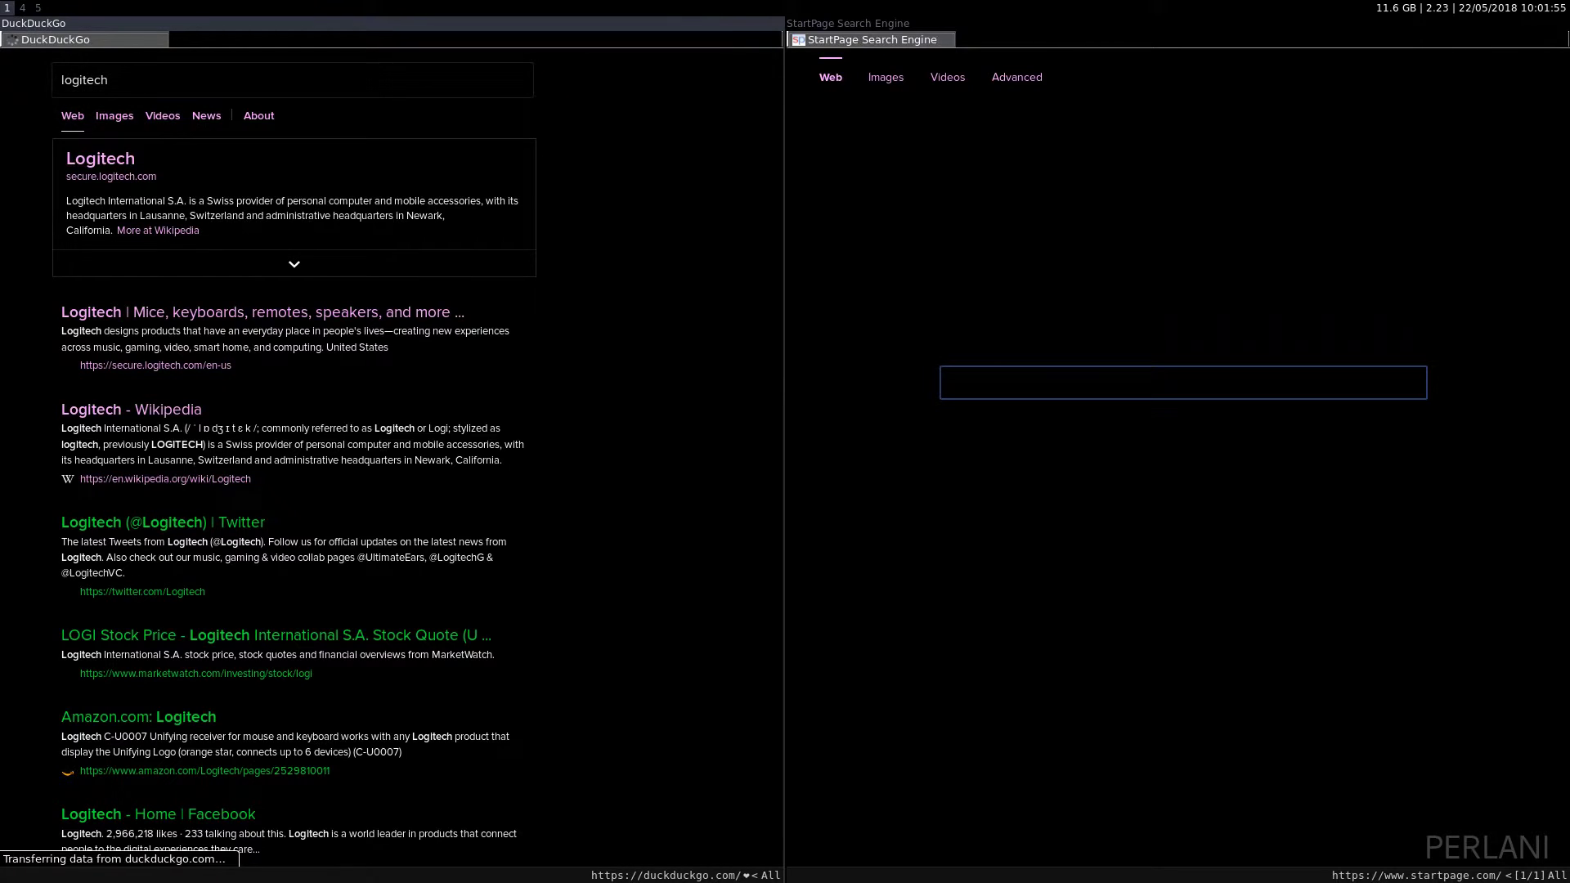
Run the same "logitech" search on Startpage in the other browser window
{"action": "key", "text": "super+l"}
{"action": "type", "text": "f"}
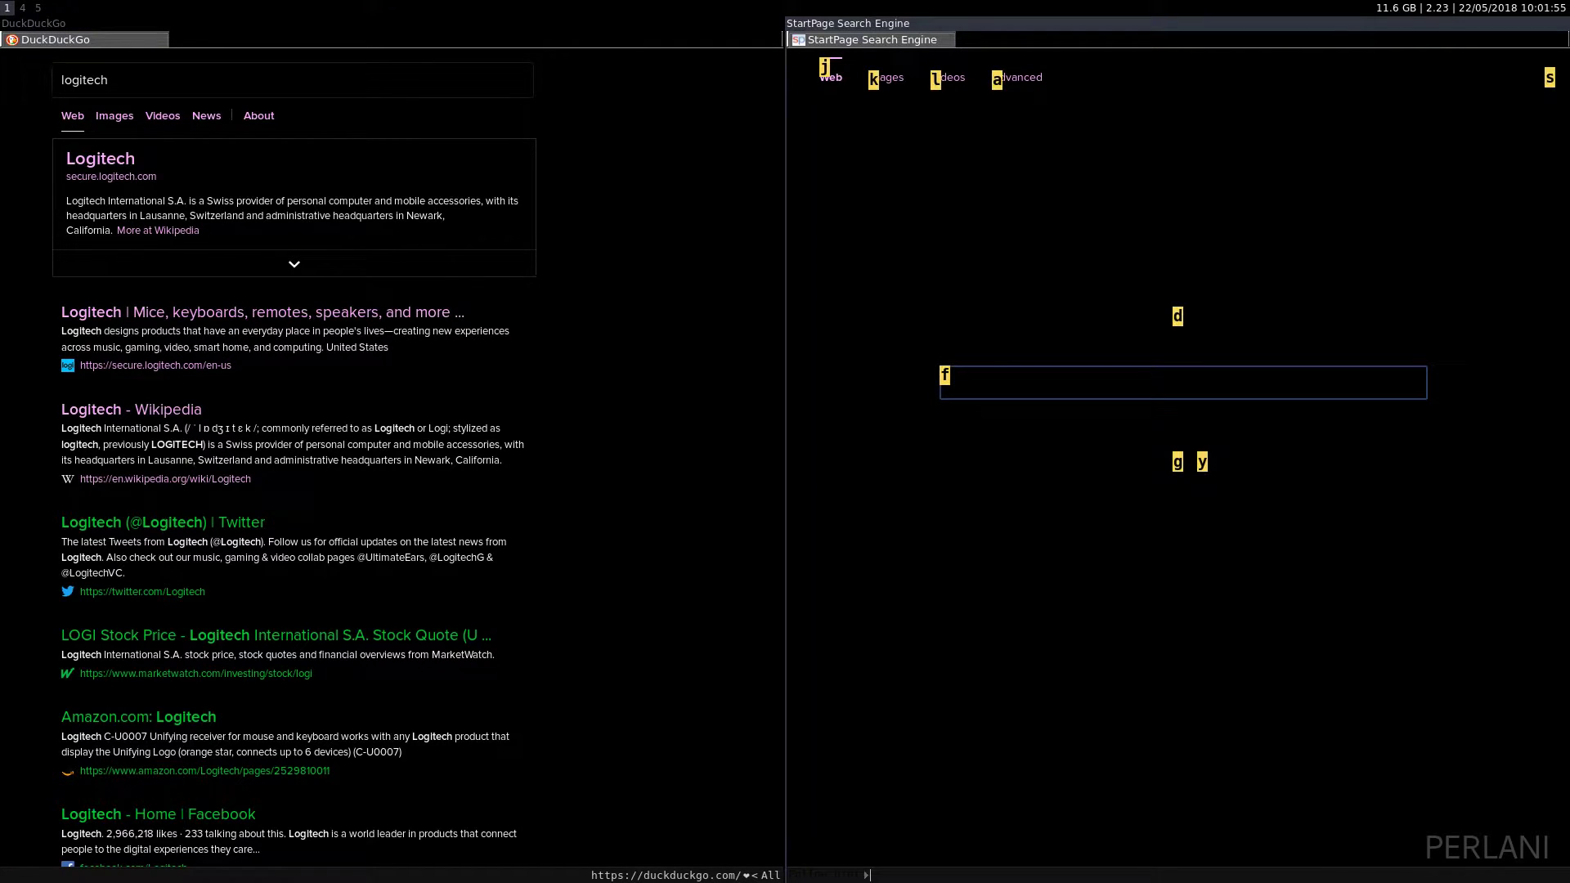
{"action": "type", "text": "flogitech"}
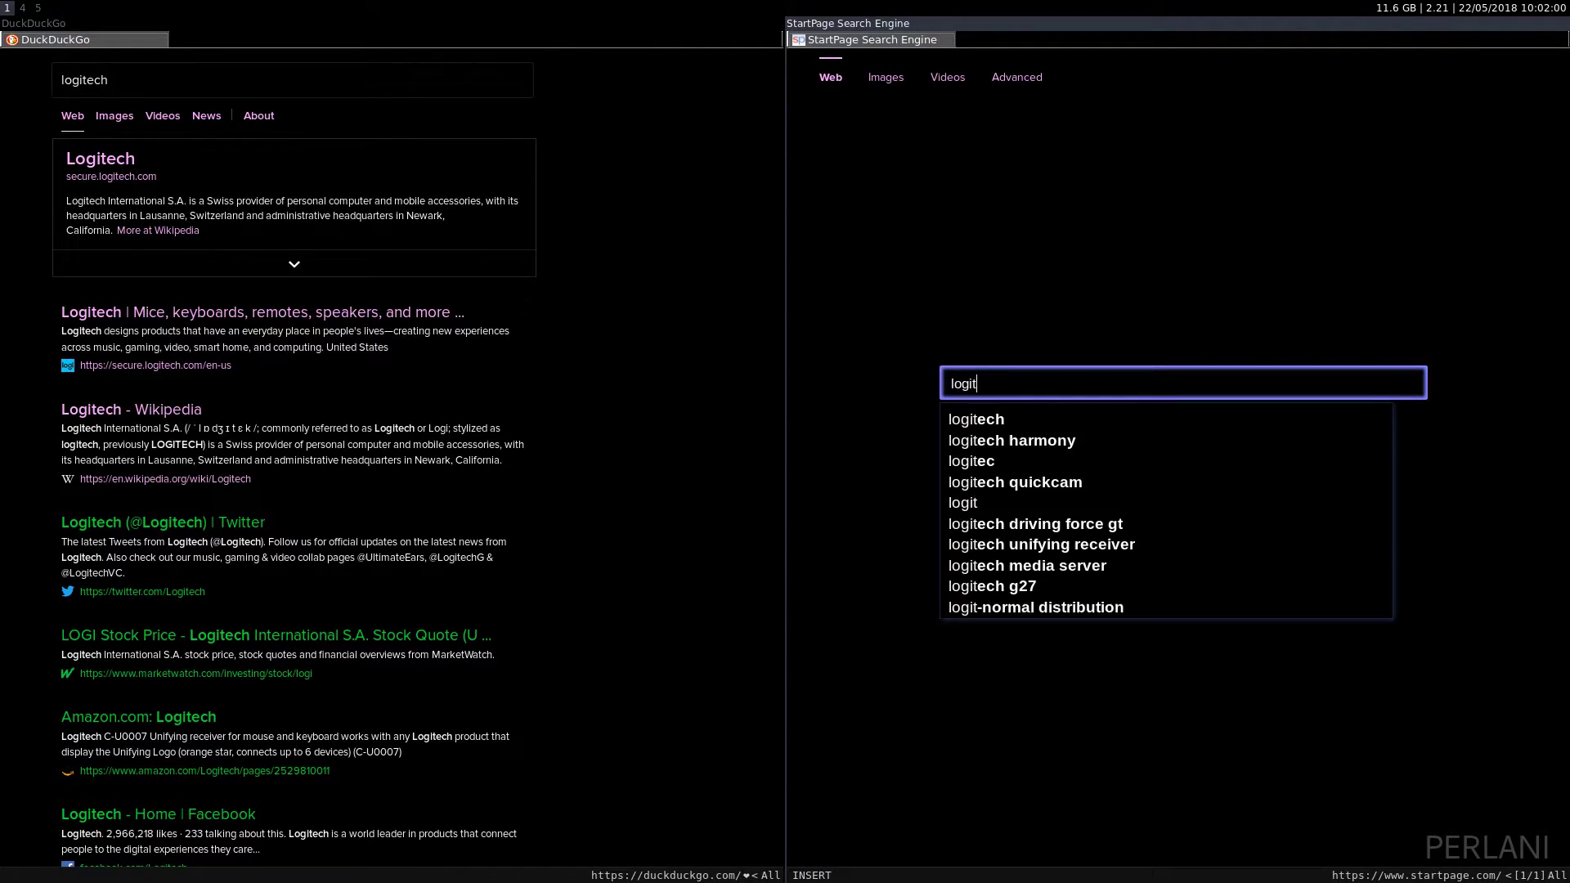
{"action": "key", "text": "Return"}
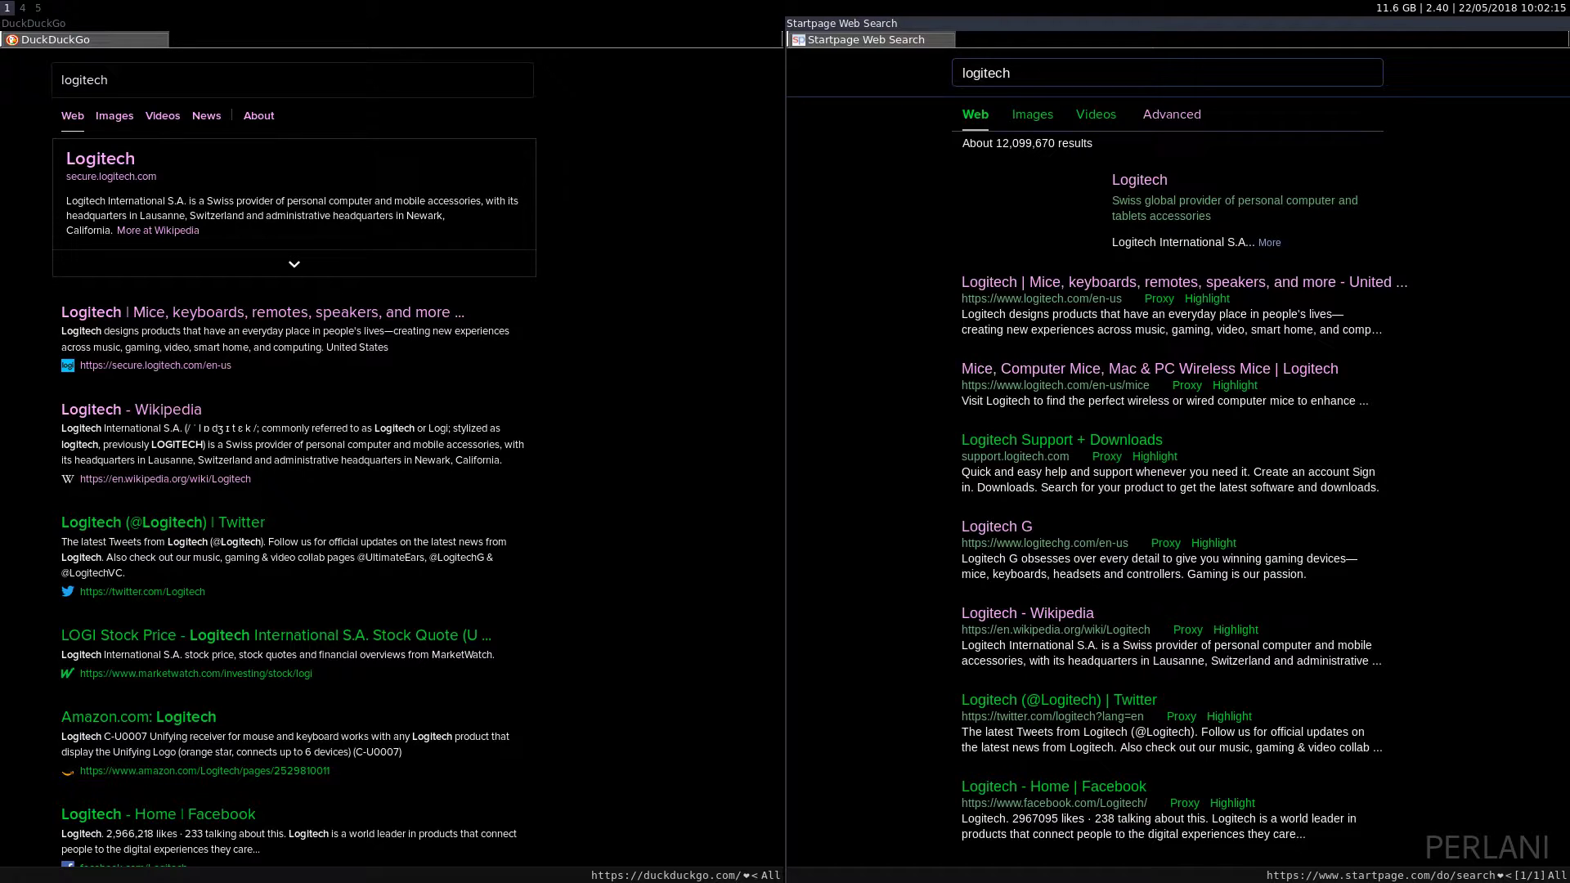
Find "twitter" within the DuckDuckGo results page and go to the next match
{"action": "key", "text": "super+Left"}
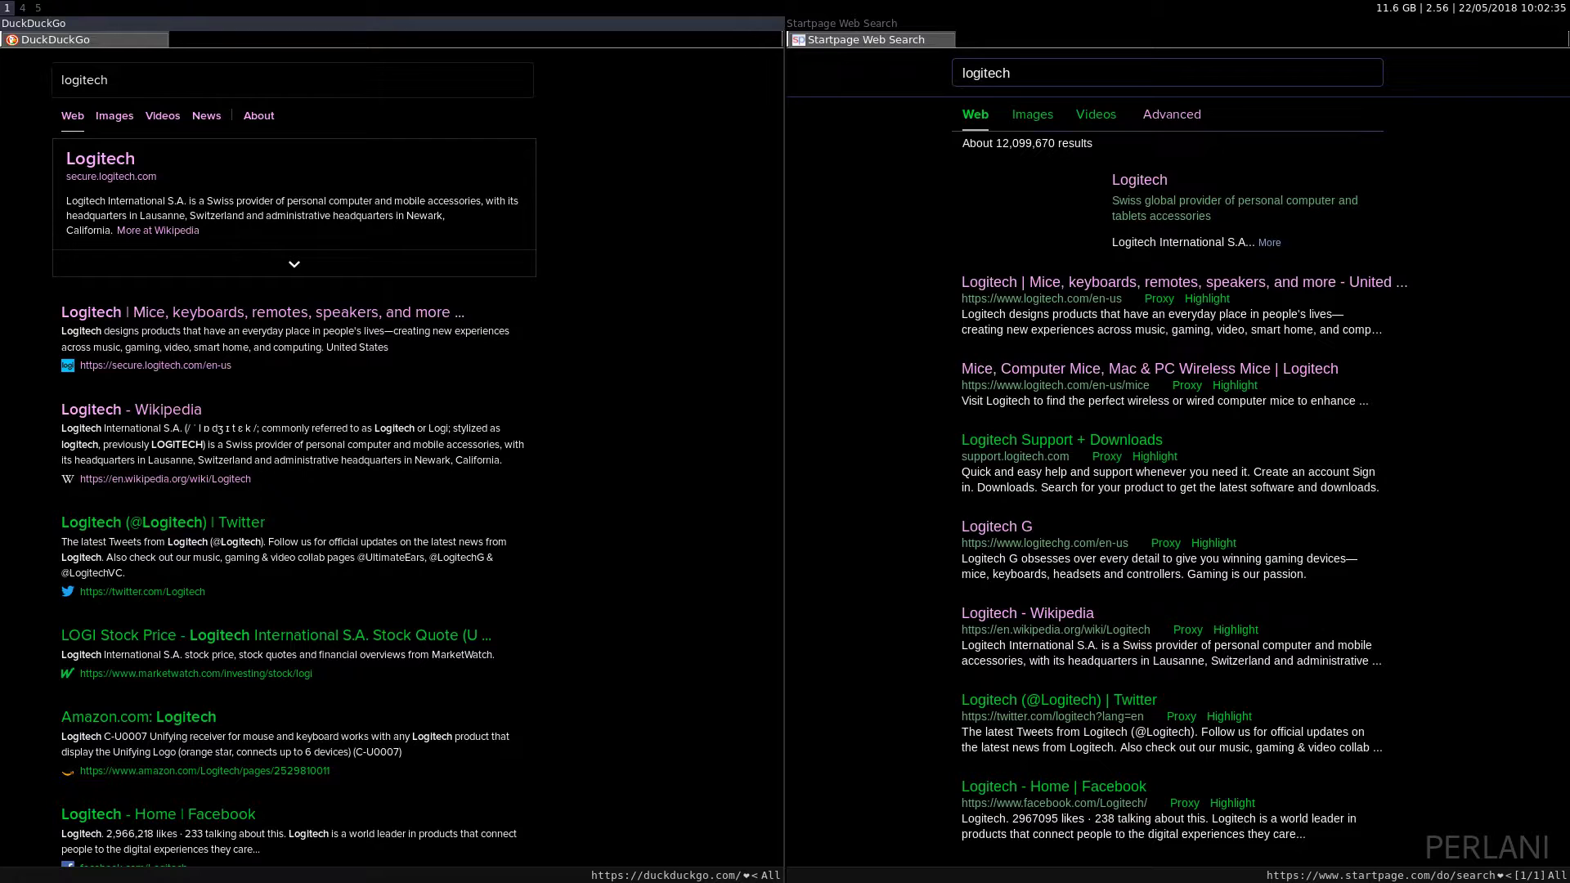
{"action": "scroll", "coordinate": [391, 457], "scroll_direction": "down", "scroll_amount": 5}
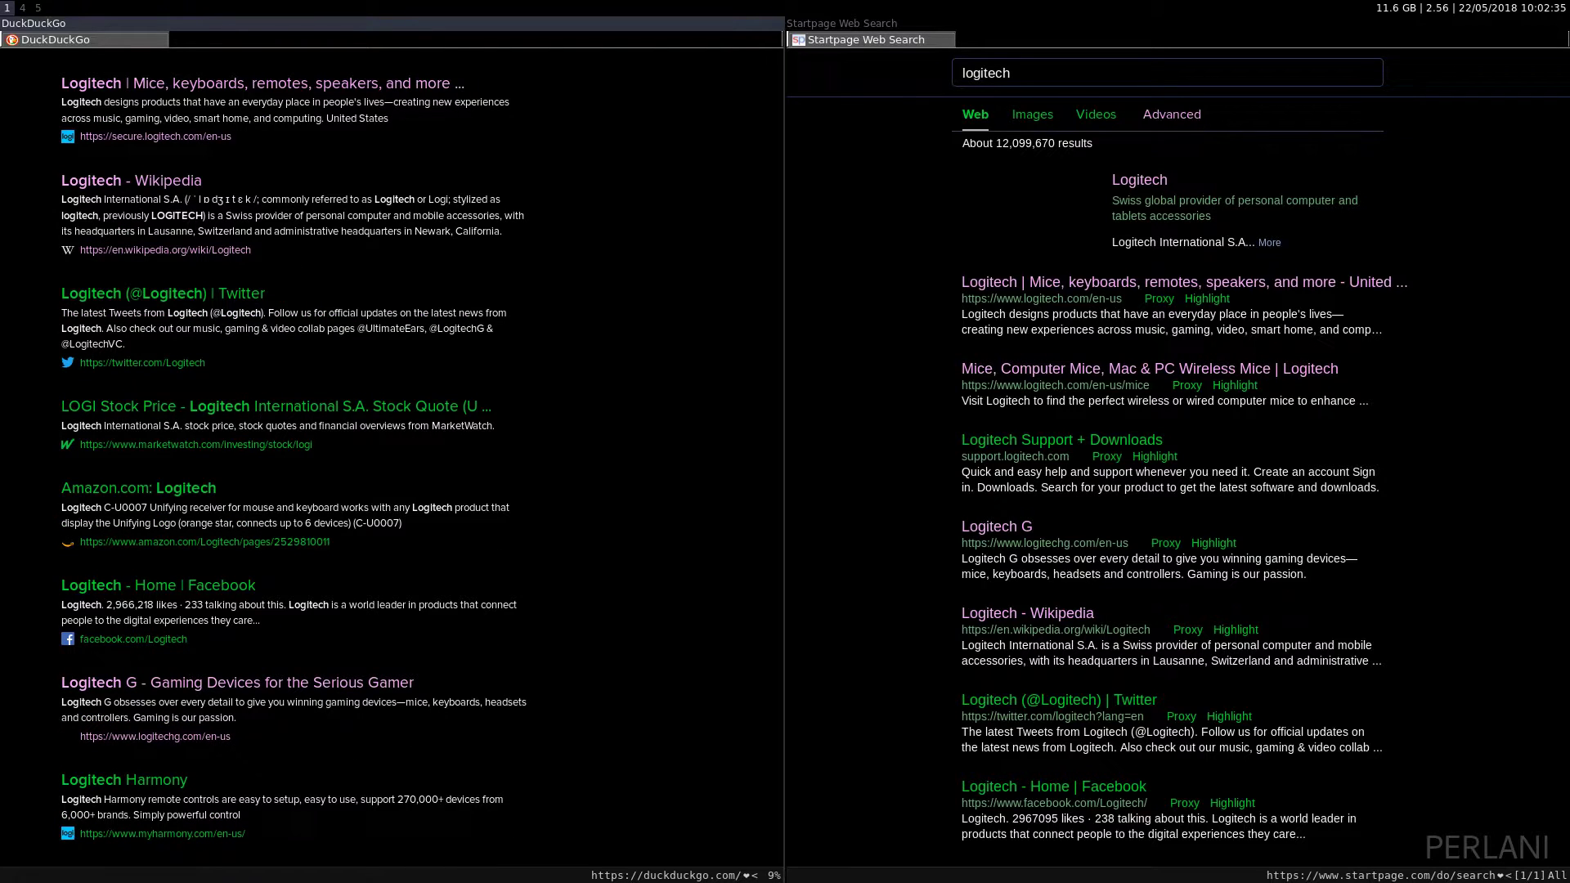
{"action": "key", "text": "shift+semicolon"}
{"action": "type", "text": "twitter"}
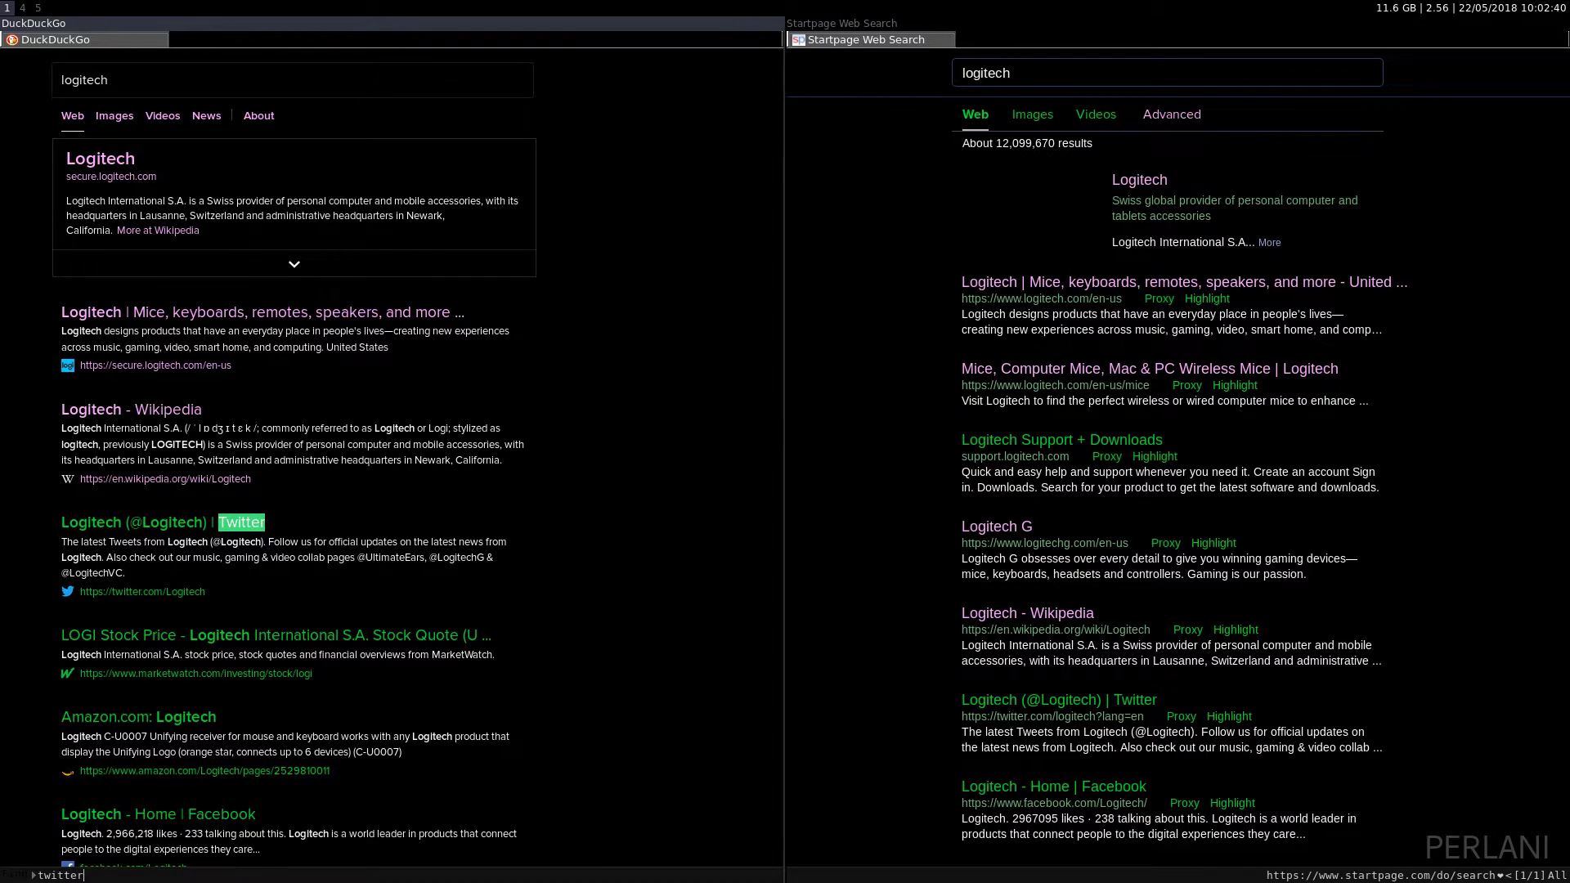
{"action": "key", "text": "Return"}
{"action": "key", "text": "n"}
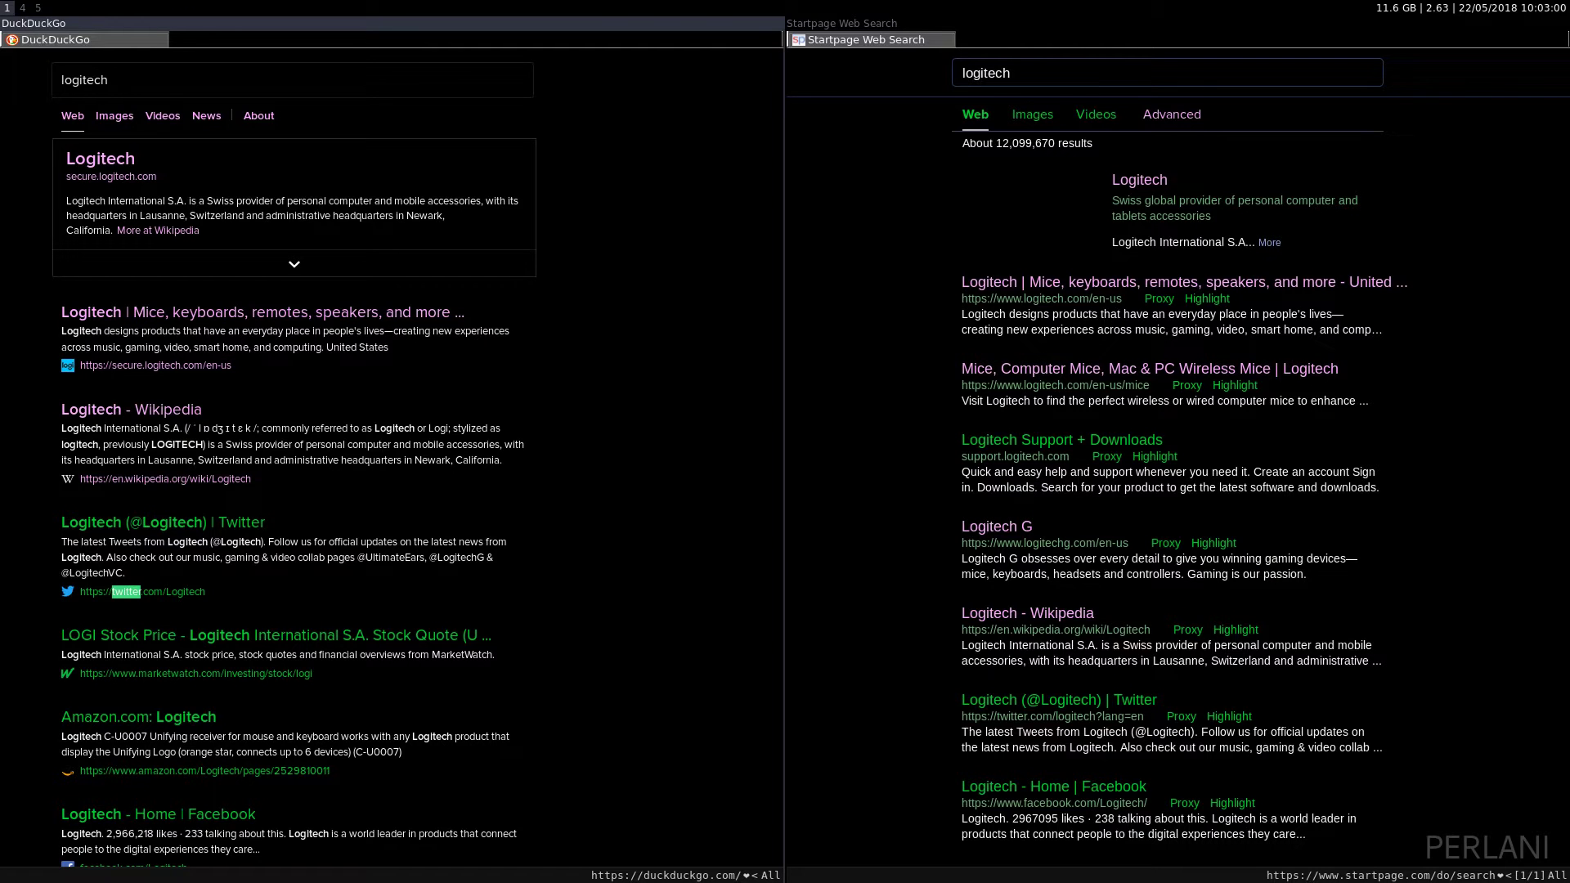
Skim the first entries of the DuckDuckGo results and return to the top of the list
{"action": "scroll", "coordinate": [390, 457], "scroll_direction": "down", "scroll_amount": 4}
{"action": "scroll", "coordinate": [391, 457], "scroll_direction": "up", "scroll_amount": 4}
{"action": "scroll", "coordinate": [391, 457], "scroll_direction": "down", "scroll_amount": 8}
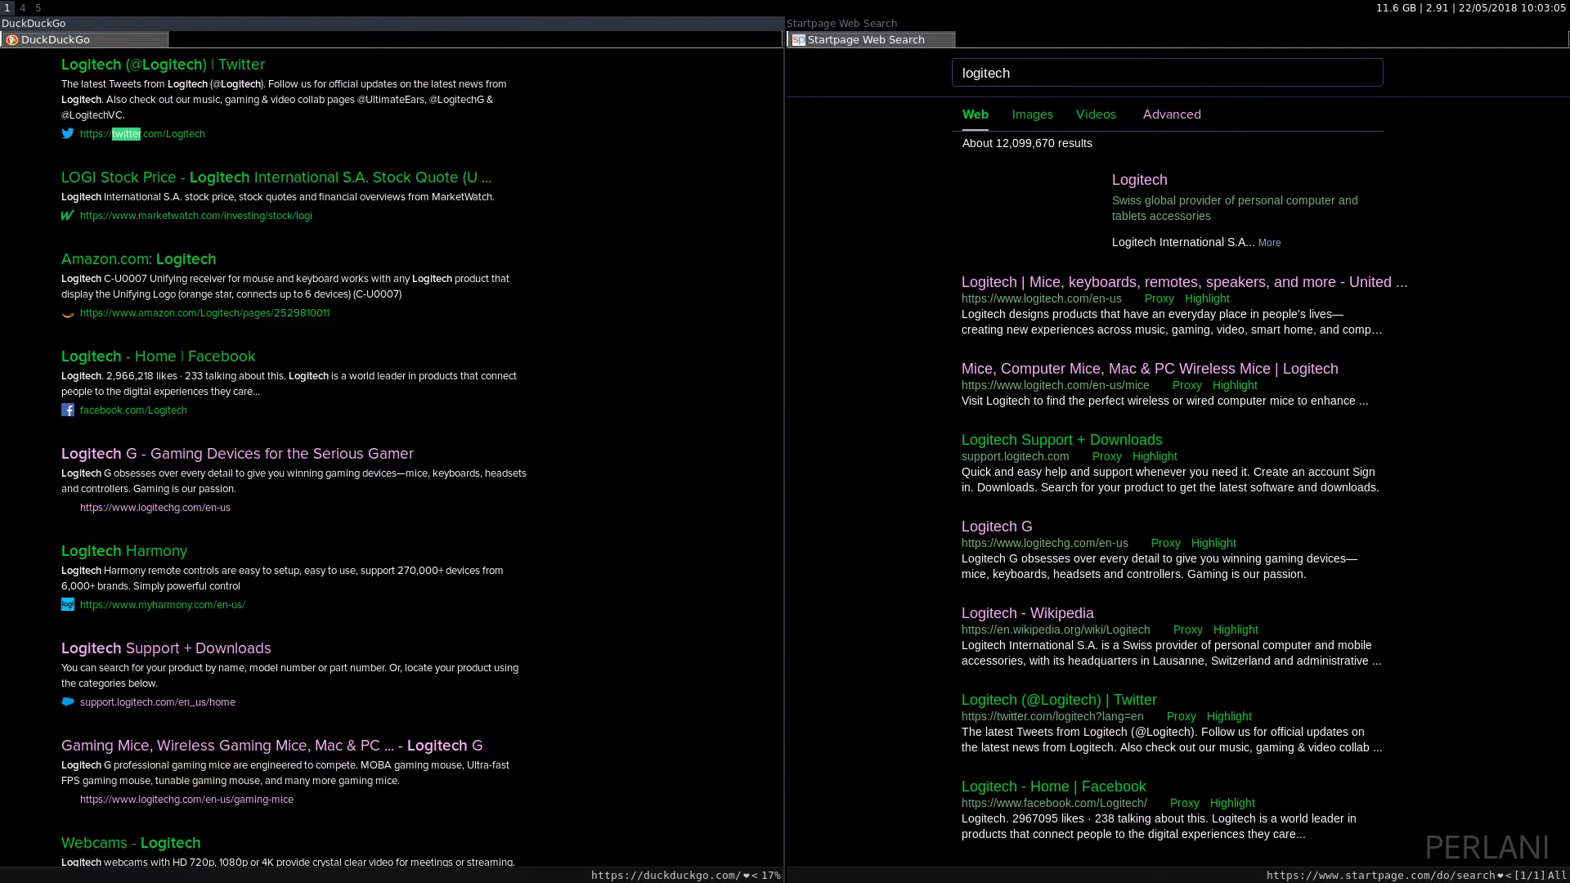
{"action": "scroll", "coordinate": [393, 450], "scroll_direction": "up", "scroll_amount": 5}
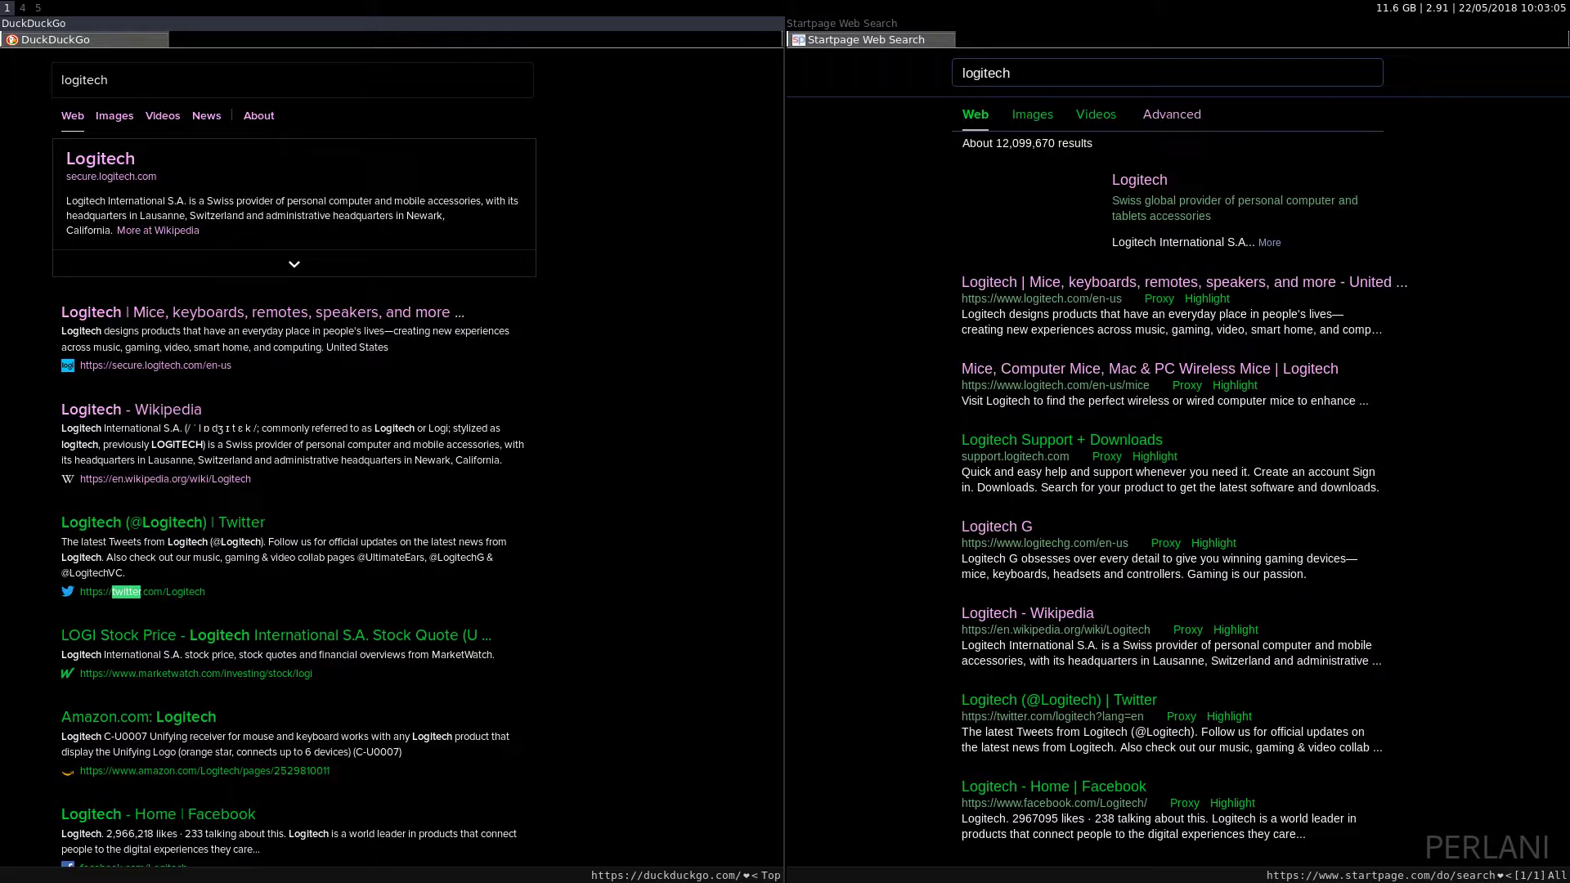
{"action": "scroll", "coordinate": [392, 450], "scroll_direction": "down", "scroll_amount": 3}
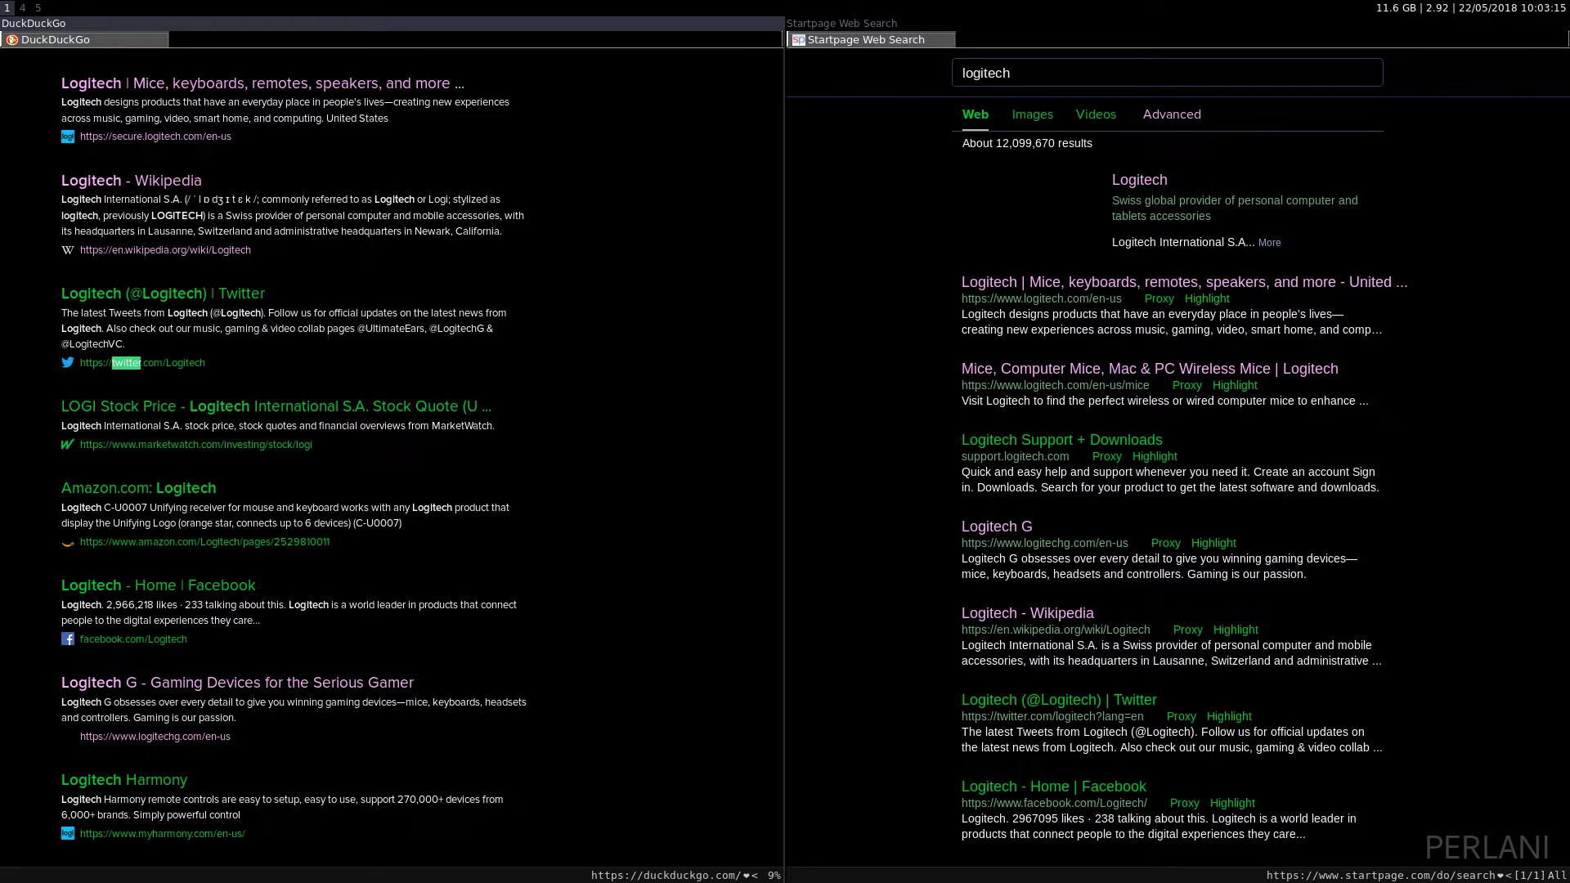
{"action": "key", "text": "g"}
{"action": "key", "text": "g"}
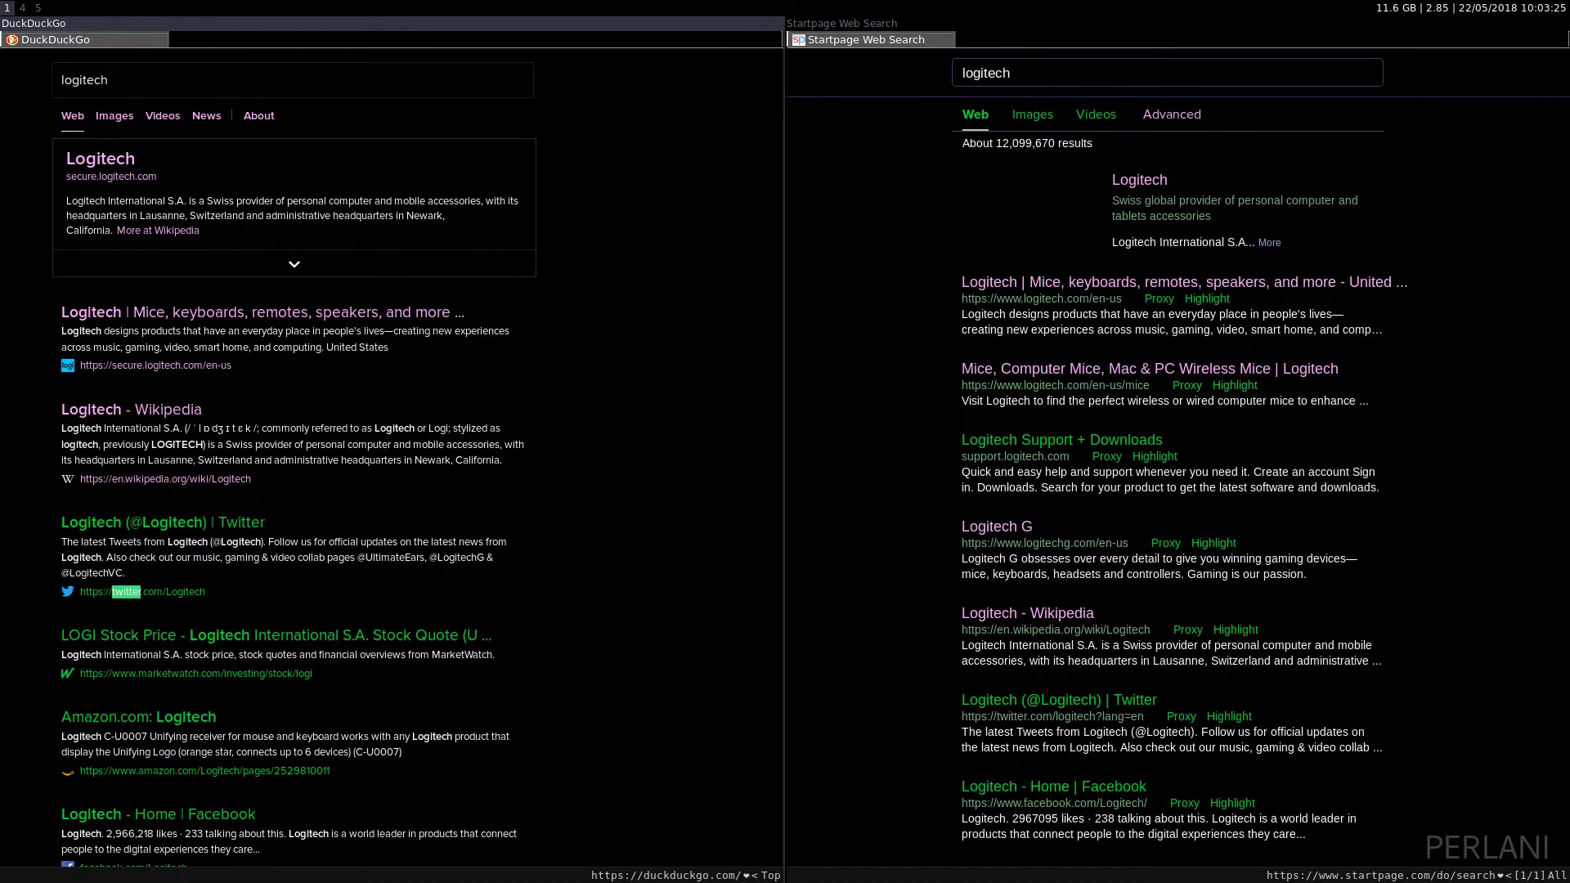
{"action": "key", "text": "super+Right"}
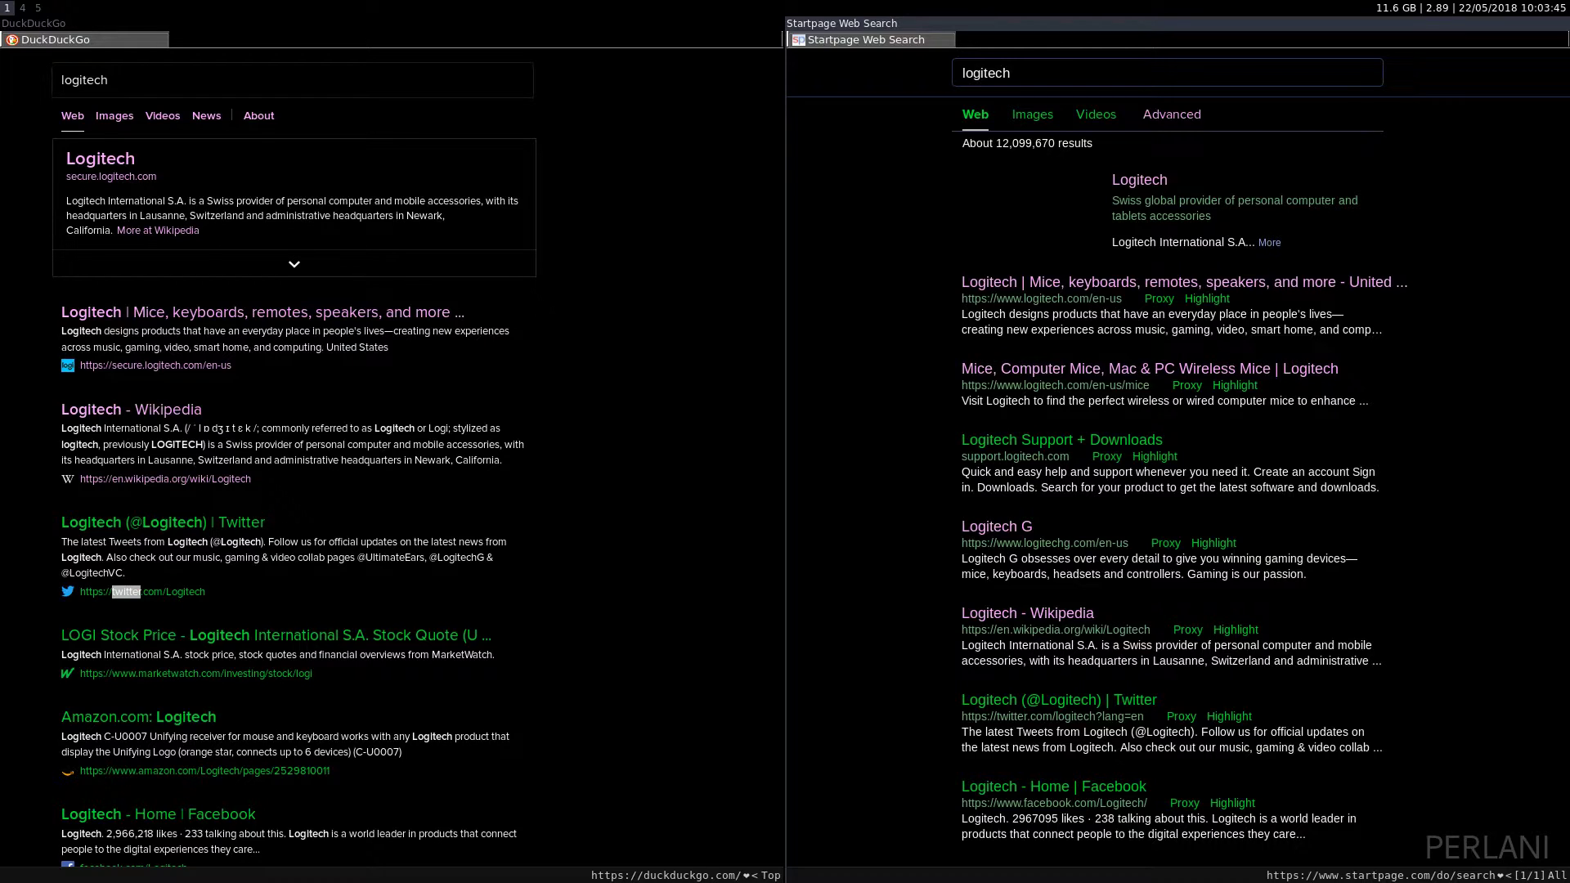
{"action": "key", "text": "super+h"}
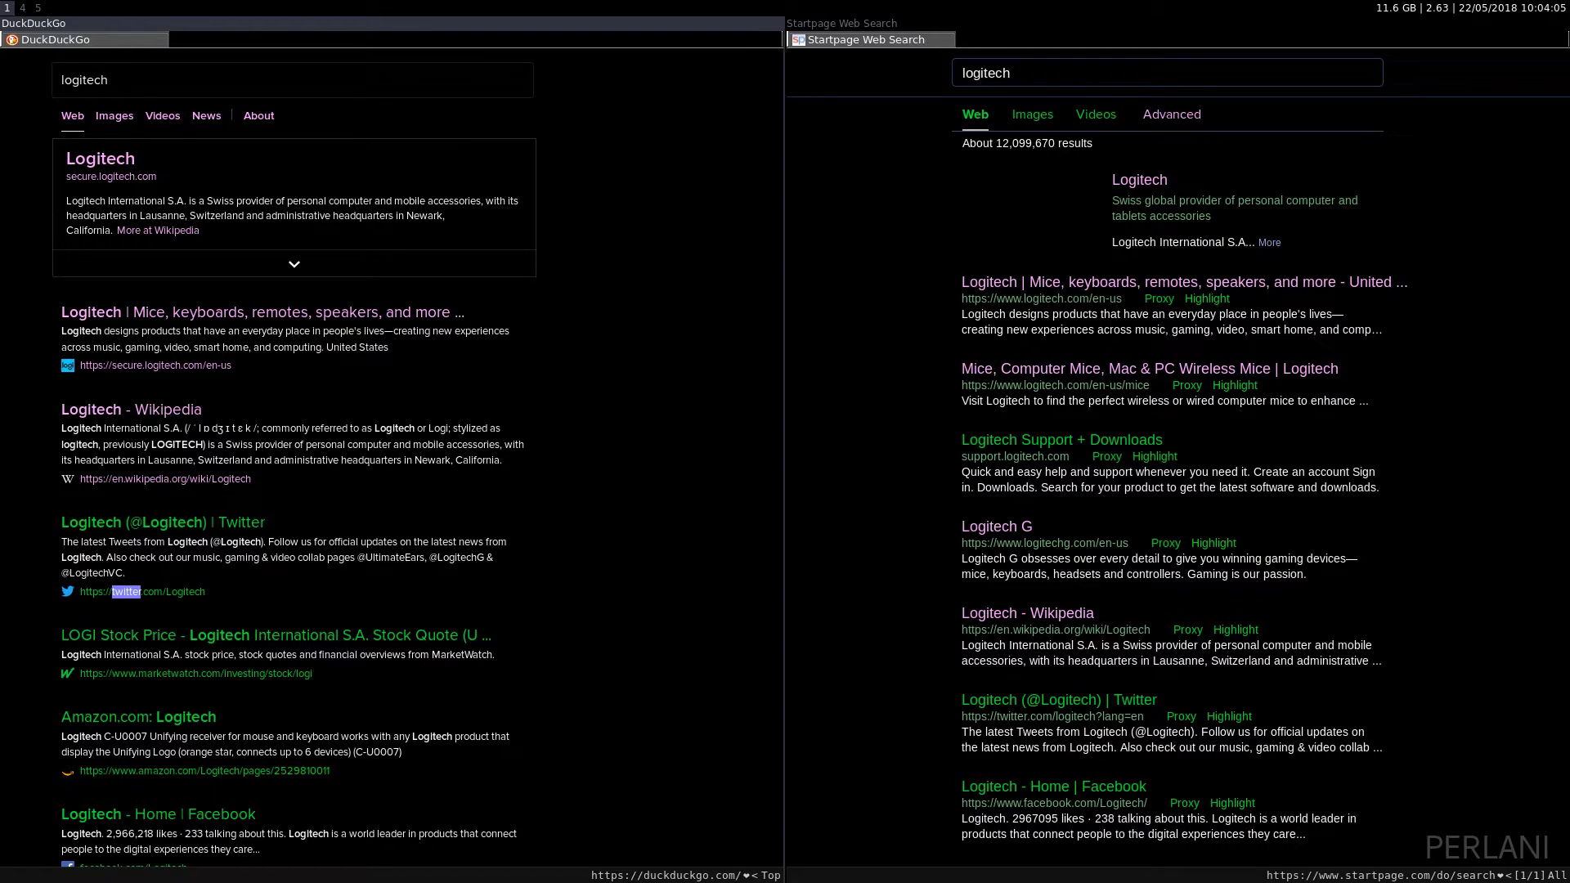
Examine the DuckDuckGo results far down the list, loading further entries, and come back up to the first ones
{"action": "key", "text": "j"}
{"action": "key", "text": "j"}
{"action": "key", "text": "j"}
{"action": "key", "text": "j"}
{"action": "key", "text": "j"}
{"action": "key", "text": "j"}
{"action": "key", "text": "j"}
{"action": "key", "text": "j"}
{"action": "key", "text": "j"}
{"action": "key", "text": "j"}
{"action": "key", "text": "j"}
{"action": "key", "text": "j"}
{"action": "key", "text": "j"}
{"action": "key", "text": "j"}
{"action": "key", "text": "j"}
{"action": "key", "text": "j"}
{"action": "key", "text": "j"}
{"action": "key", "text": "j"}
{"action": "key", "text": "j"}
{"action": "key", "text": "j"}
{"action": "key", "text": "j"}
{"action": "key", "text": "j"}
{"action": "key", "text": "j"}
{"action": "key", "text": "j"}
{"action": "key", "text": "j"}
{"action": "key", "text": "j"}
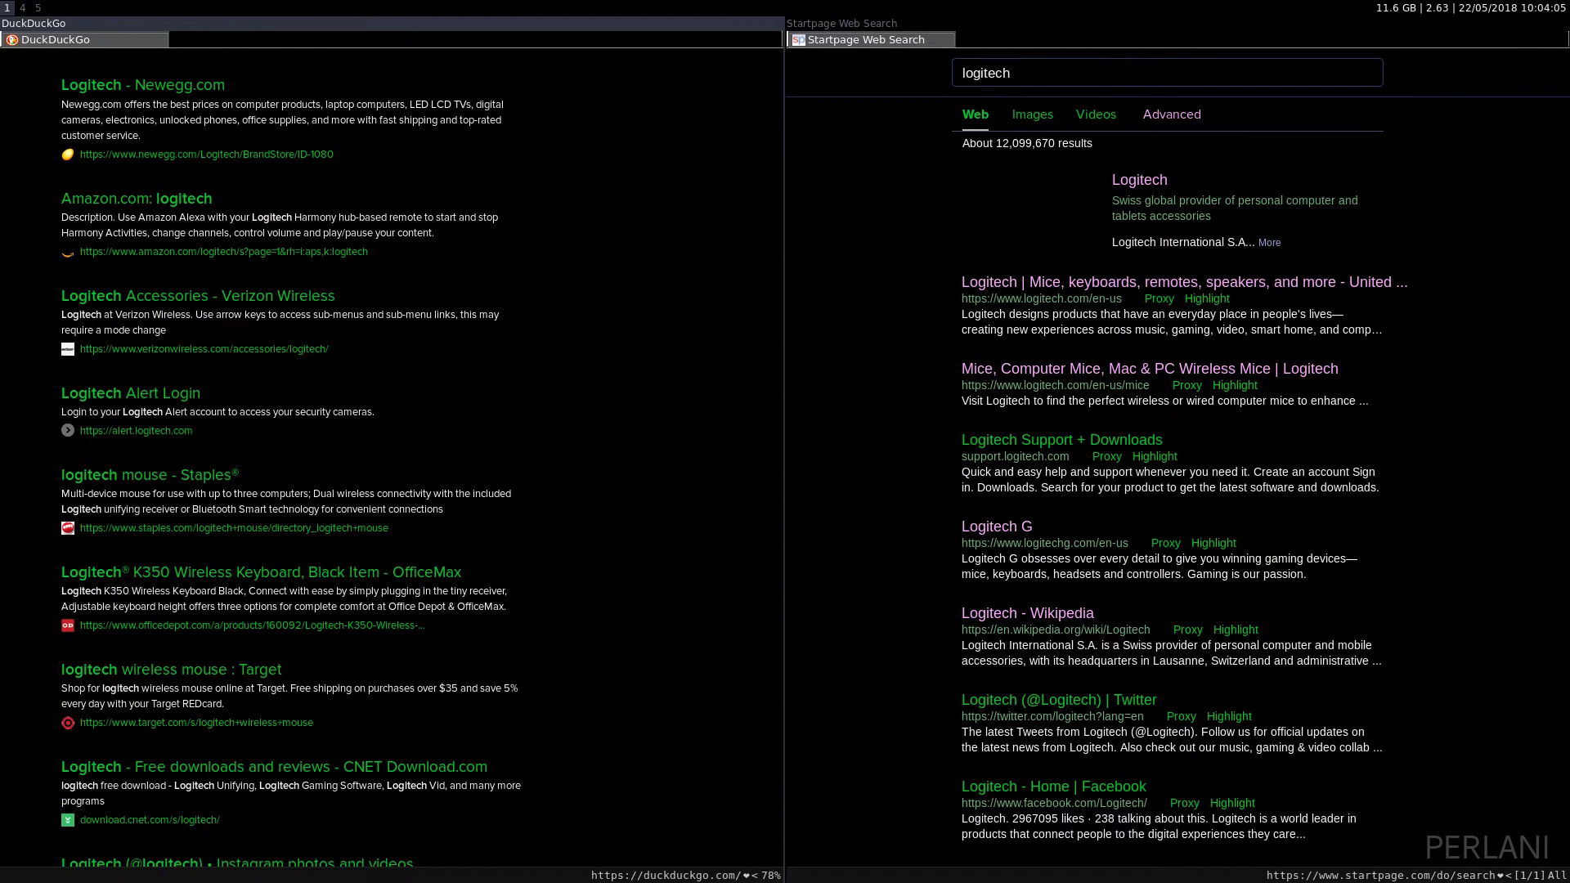
{"action": "key", "text": "j"}
{"action": "key", "text": "j"}
{"action": "key", "text": "j"}
{"action": "key", "text": "j"}
{"action": "key", "text": "j"}
{"action": "key", "text": "j"}
{"action": "key", "text": "j"}
{"action": "key", "text": "j"}
{"action": "key", "text": "j"}
{"action": "key", "text": "j"}
{"action": "key", "text": "j"}
{"action": "key", "text": "j"}
{"action": "key", "text": "j"}
{"action": "key", "text": "j"}
{"action": "key", "text": "j"}
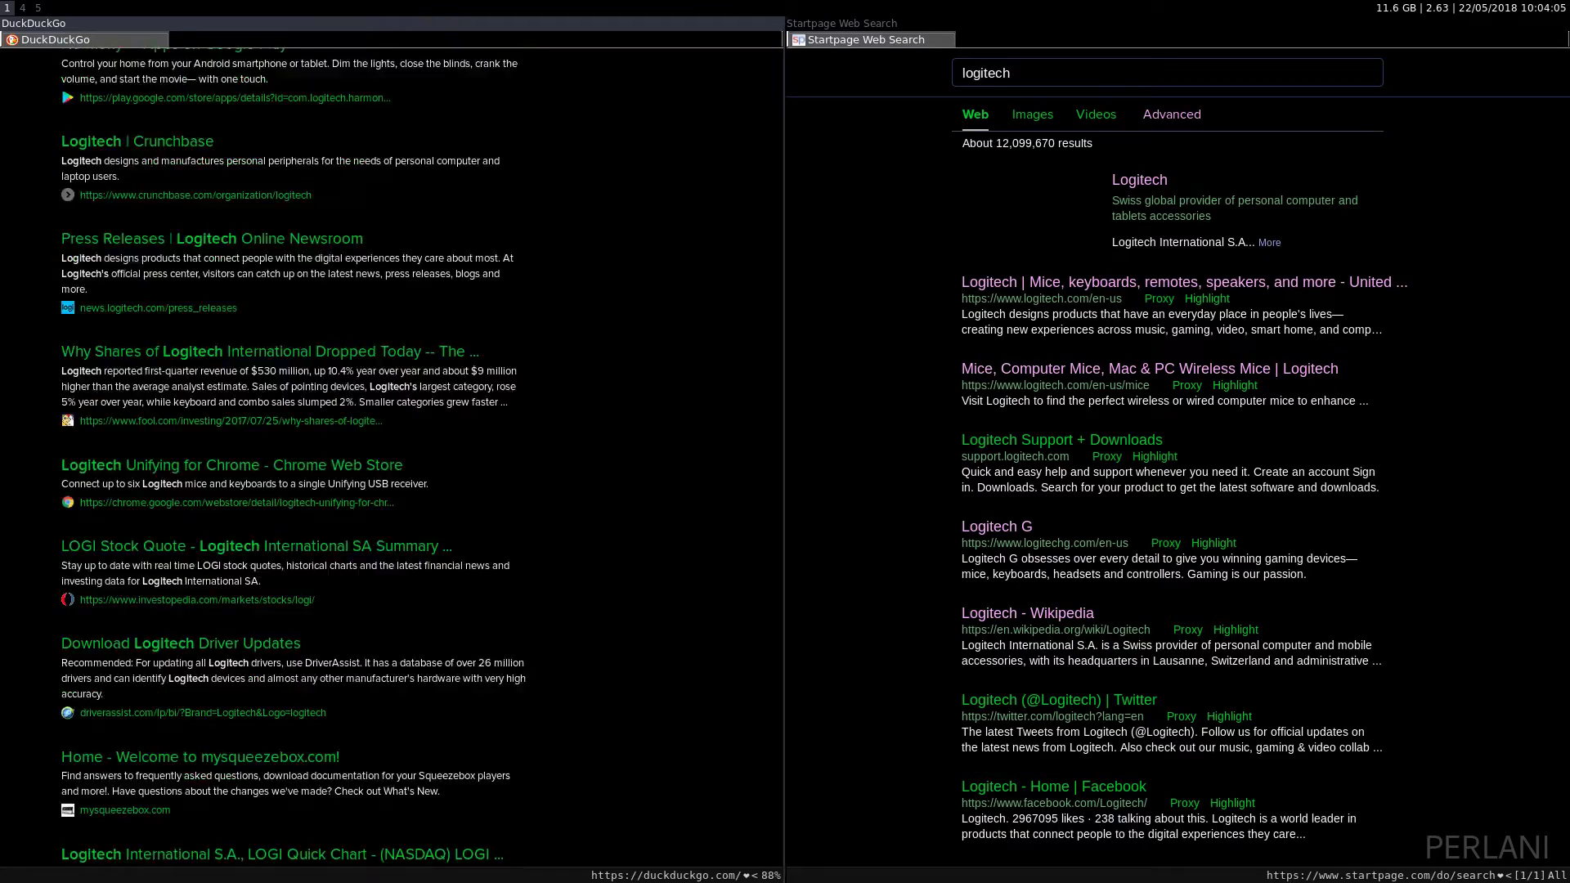
{"action": "key", "text": "j"}
{"action": "key", "text": "j"}
{"action": "key", "text": "j"}
{"action": "key", "text": "j"}
{"action": "key", "text": "j"}
{"action": "key", "text": "j"}
{"action": "key", "text": "j"}
{"action": "key", "text": "j"}
{"action": "key", "text": "j"}
{"action": "key", "text": "j"}
{"action": "key", "text": "j"}
{"action": "key", "text": "j"}
{"action": "key", "text": "j"}
{"action": "key", "text": "j"}
{"action": "key", "text": "j"}
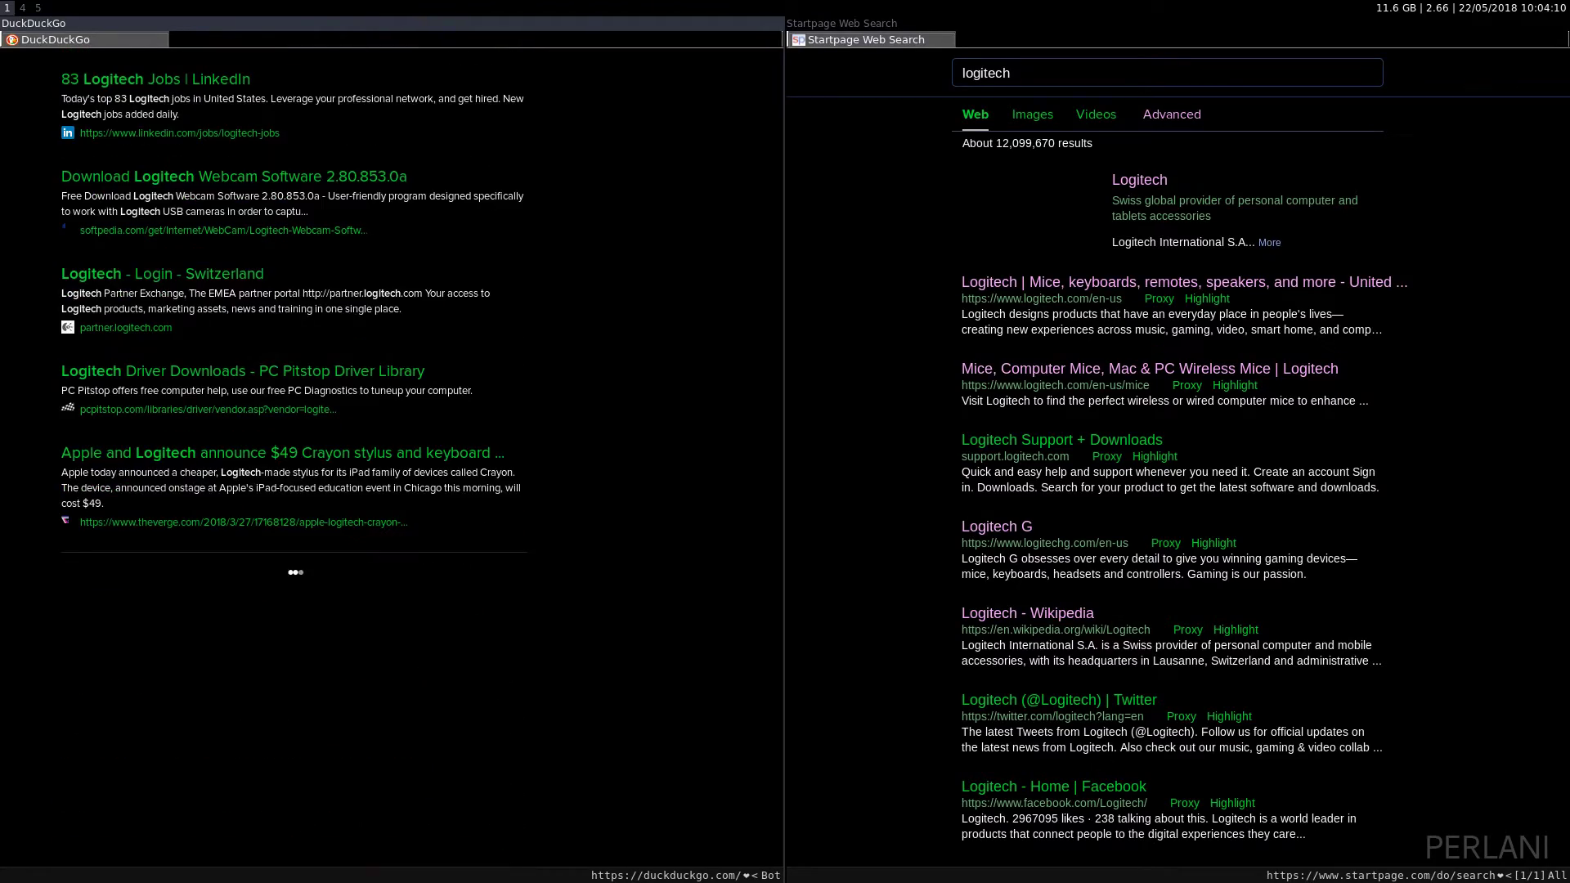
{"action": "key", "text": "j"}
{"action": "key", "text": "j"}
{"action": "key", "text": "j"}
{"action": "key", "text": "j"}
{"action": "key", "text": "j"}
{"action": "key", "text": "j"}
{"action": "key", "text": "j"}
{"action": "key", "text": "j"}
{"action": "key", "text": "j"}
{"action": "key", "text": "j"}
{"action": "key", "text": "j"}
{"action": "key", "text": "j"}
{"action": "key", "text": "j"}
{"action": "key", "text": "j"}
{"action": "key", "text": "j"}
{"action": "key", "text": "j"}
{"action": "key", "text": "j"}
{"action": "key", "text": "j"}
{"action": "key", "text": "j"}
{"action": "key", "text": "j"}
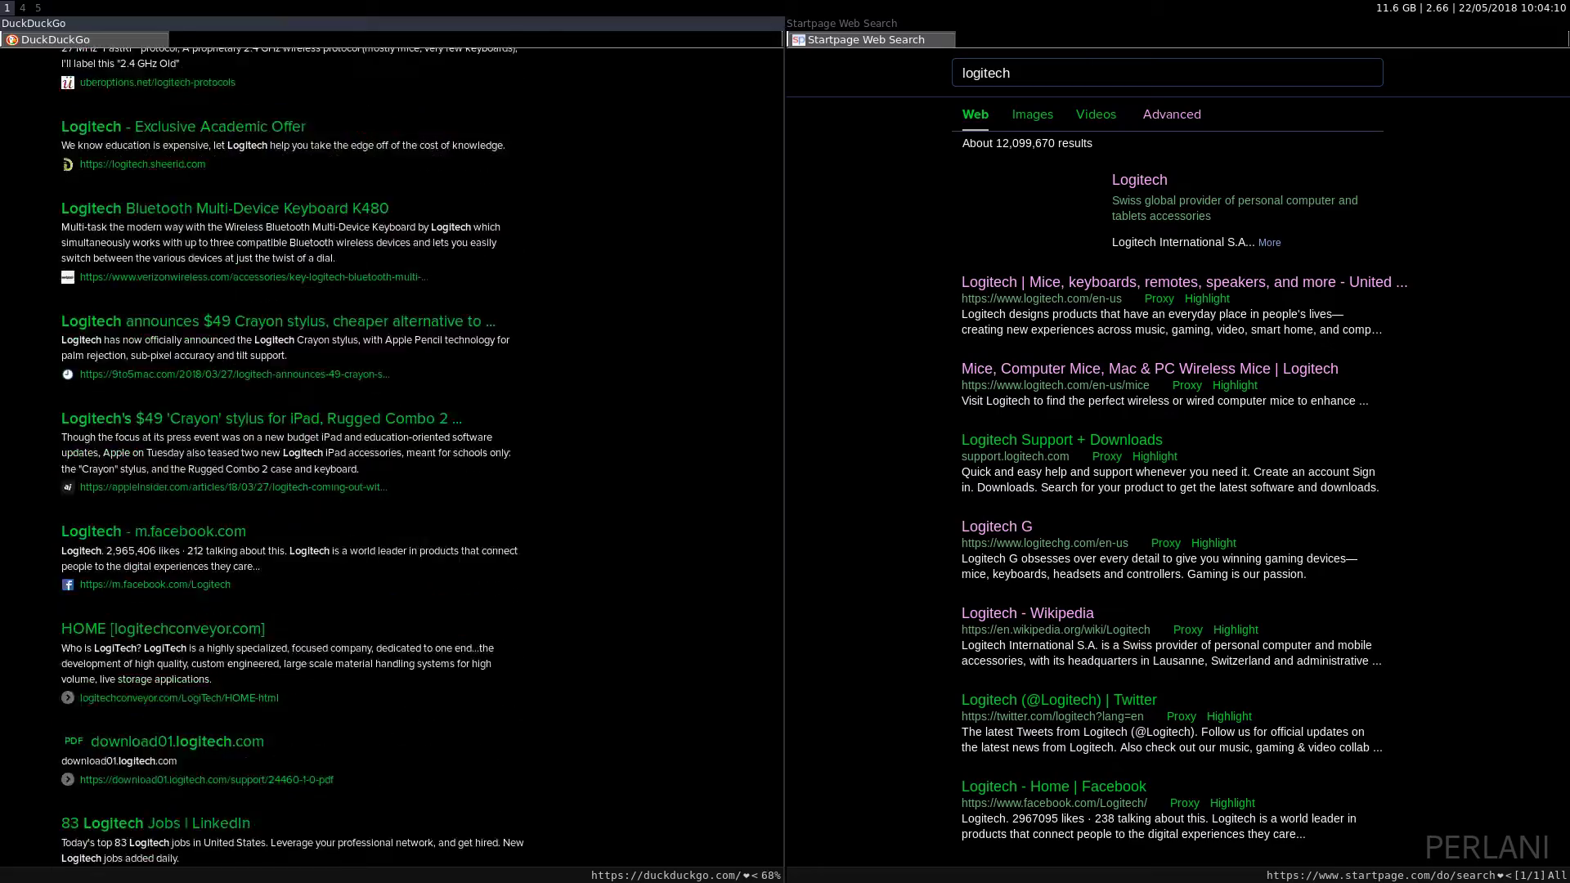
{"action": "key", "text": "k"}
{"action": "key", "text": "k"}
{"action": "key", "text": "k"}
{"action": "key", "text": "k"}
{"action": "key", "text": "k"}
{"action": "key", "text": "k"}
{"action": "key", "text": "k"}
{"action": "key", "text": "k"}
{"action": "key", "text": "k"}
{"action": "key", "text": "k"}
{"action": "key", "text": "k"}
{"action": "key", "text": "k"}
{"action": "key", "text": "k"}
{"action": "key", "text": "k"}
{"action": "key", "text": "k"}
{"action": "key", "text": "k"}
{"action": "key", "text": "k"}
{"action": "key", "text": "k"}
{"action": "key", "text": "k"}
{"action": "key", "text": "k"}
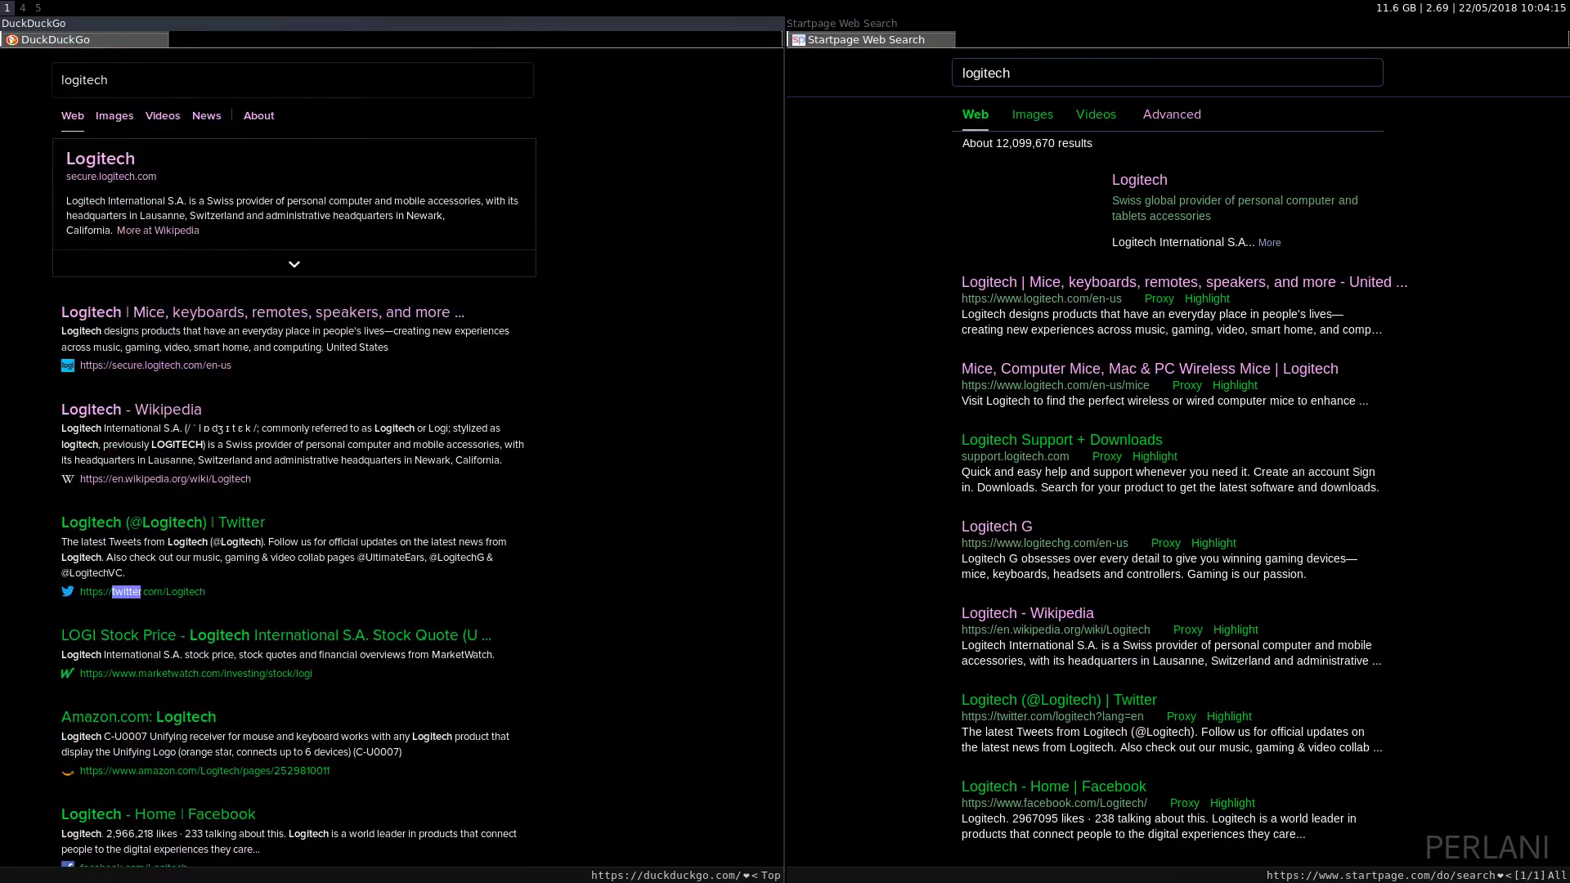
{"action": "key", "text": "j"}
{"action": "key", "text": "j"}
{"action": "key", "text": "j"}
{"action": "key", "text": "j"}
{"action": "key", "text": "j"}
{"action": "key", "text": "j"}
{"action": "key", "text": "j"}
{"action": "key", "text": "j"}
{"action": "key", "text": "j"}
{"action": "key", "text": "j"}
{"action": "key", "text": "j"}
{"action": "key", "text": "j"}
{"action": "key", "text": "j"}
{"action": "key", "text": "j"}
{"action": "key", "text": "j"}
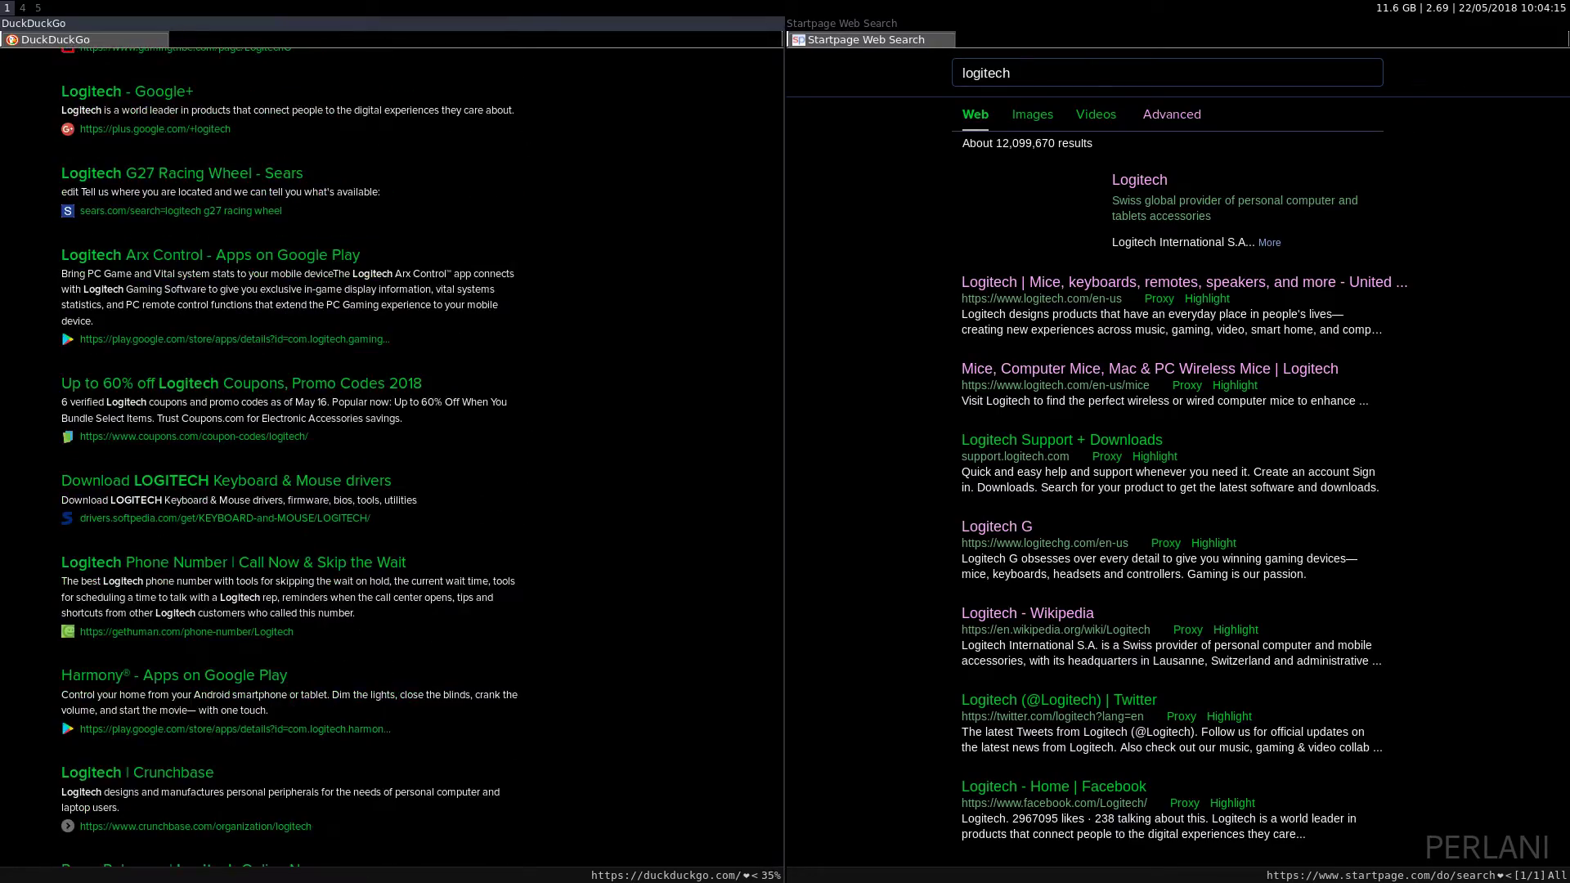
{"action": "key", "text": "k"}
{"action": "key", "text": "k"}
{"action": "key", "text": "k"}
{"action": "key", "text": "k"}
{"action": "key", "text": "k"}
{"action": "key", "text": "k"}
{"action": "key", "text": "k"}
{"action": "key", "text": "k"}
{"action": "key", "text": "k"}
{"action": "key", "text": "k"}
{"action": "key", "text": "k"}
{"action": "key", "text": "k"}
{"action": "key", "text": "k"}
{"action": "key", "text": "k"}
{"action": "key", "text": "k"}
{"action": "key", "text": "k"}
{"action": "key", "text": "k"}
{"action": "key", "text": "k"}
{"action": "key", "text": "k"}
{"action": "key", "text": "k"}
{"action": "key", "text": "j"}
{"action": "key", "text": "j"}
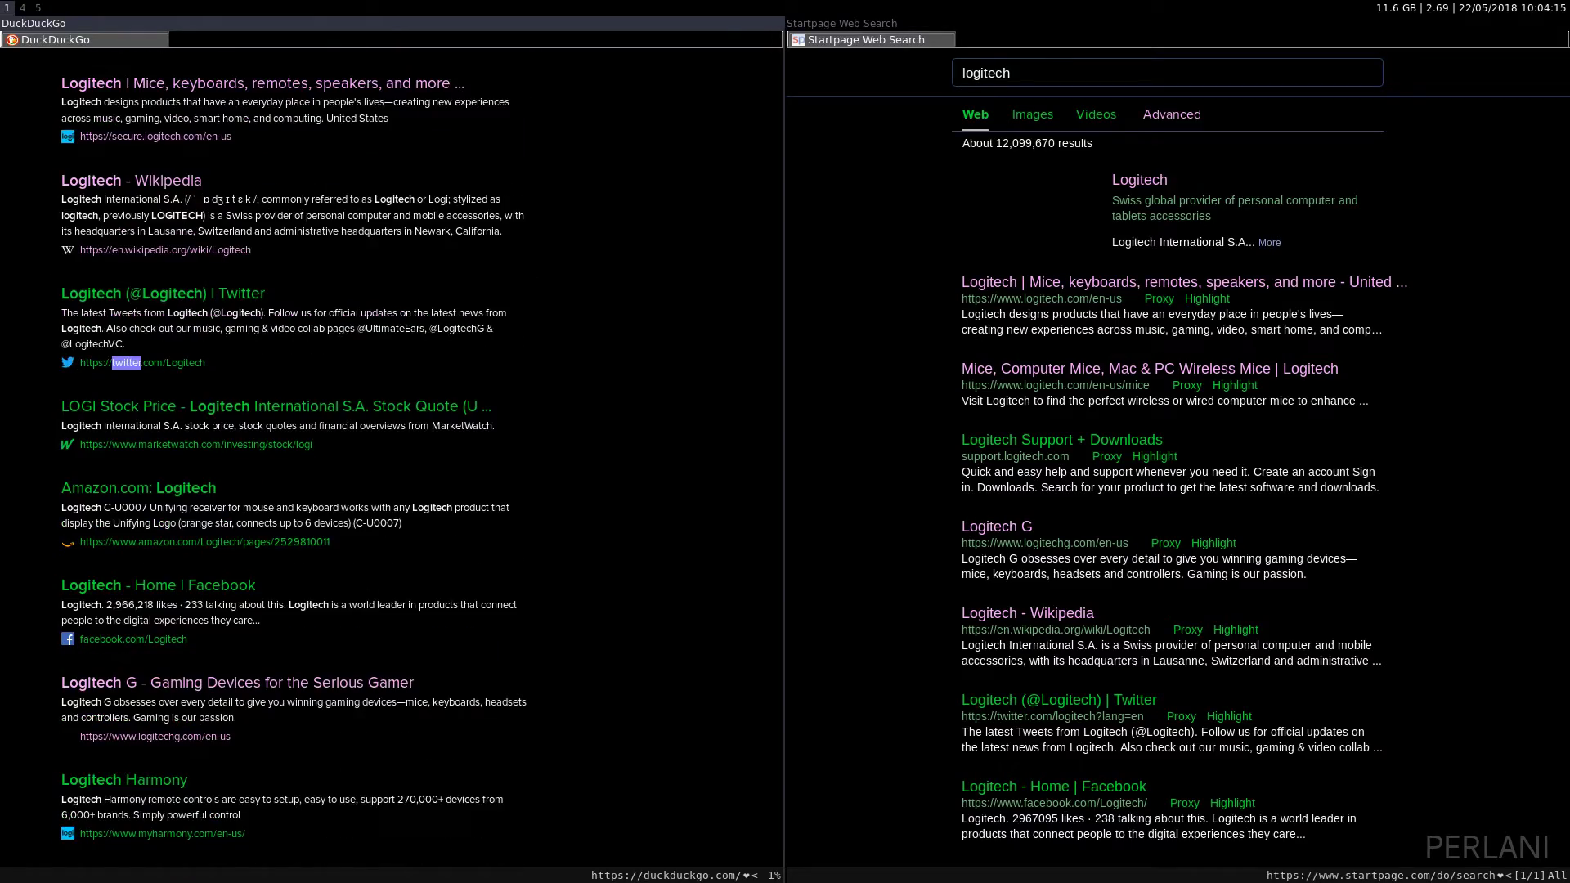
{"action": "key", "text": "j"}
{"action": "key", "text": "j"}
{"action": "key", "text": "j"}
{"action": "key", "text": "j"}
{"action": "key", "text": "j"}
{"action": "key", "text": "j"}
{"action": "key", "text": "j"}
{"action": "key", "text": "j"}
{"action": "key", "text": "j"}
{"action": "key", "text": "j"}
{"action": "key", "text": "j"}
{"action": "key", "text": "j"}
{"action": "key", "text": "j"}
{"action": "key", "text": "j"}
{"action": "key", "text": "j"}
{"action": "key", "text": "j"}
{"action": "key", "text": "j"}
{"action": "key", "text": "j"}
{"action": "key", "text": "j"}
{"action": "key", "text": "j"}
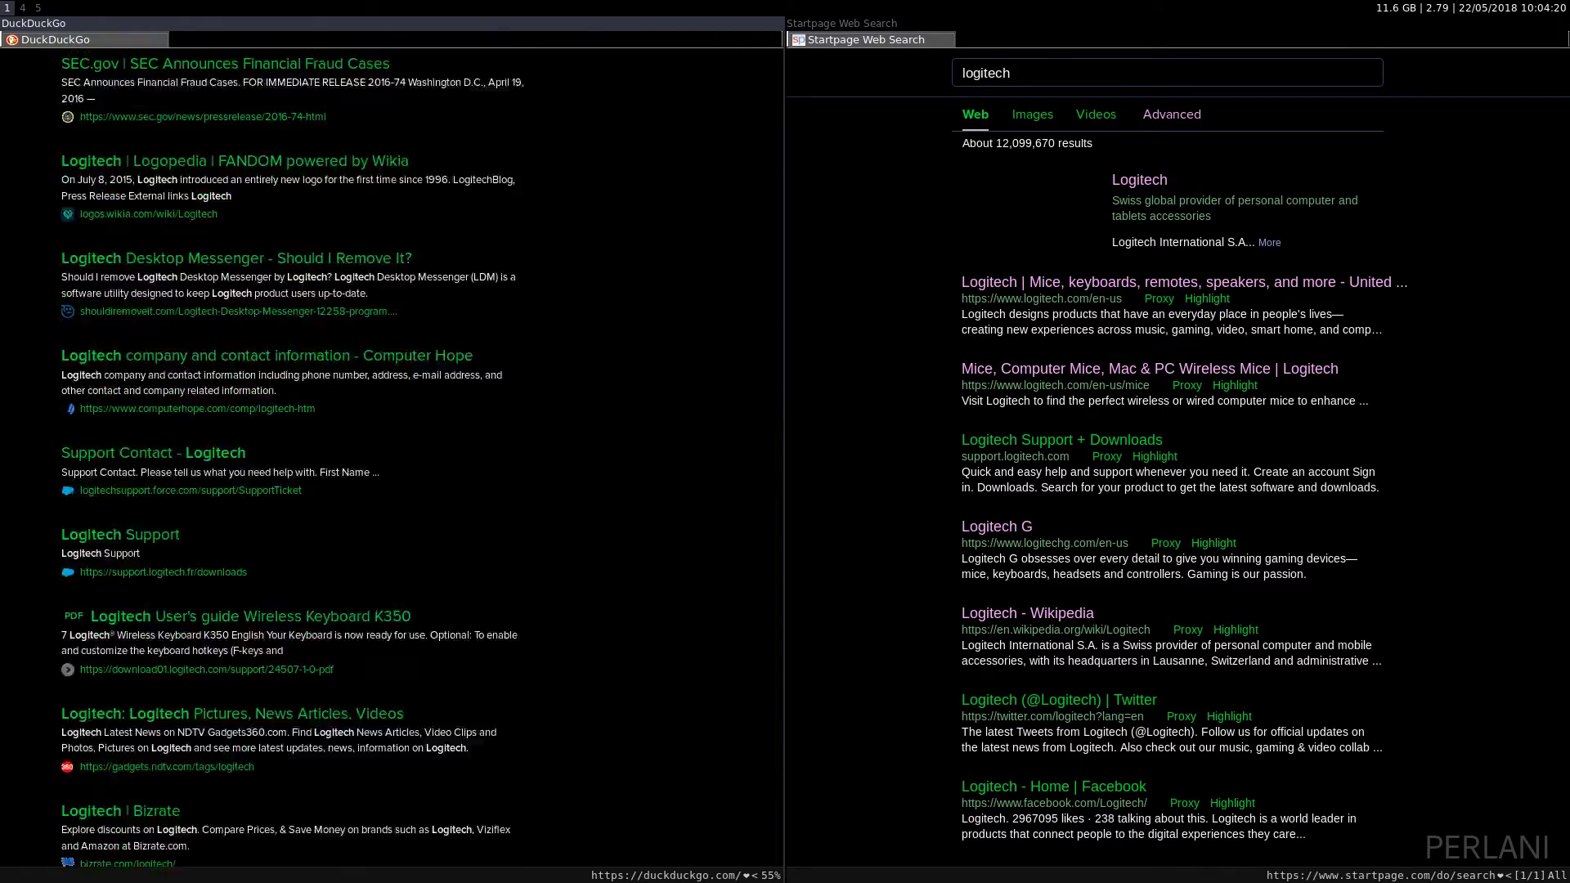
{"action": "key", "text": "k"}
{"action": "key", "text": "k"}
{"action": "key", "text": "k"}
{"action": "key", "text": "k"}
{"action": "key", "text": "k"}
{"action": "key", "text": "k"}
{"action": "key", "text": "k"}
{"action": "key", "text": "k"}
{"action": "key", "text": "k"}
{"action": "key", "text": "k"}
{"action": "key", "text": "k"}
{"action": "key", "text": "k"}
{"action": "key", "text": "k"}
{"action": "key", "text": "k"}
{"action": "key", "text": "k"}
{"action": "key", "text": "k"}
{"action": "key", "text": "k"}
{"action": "key", "text": "k"}
{"action": "key", "text": "k"}
{"action": "key", "text": "k"}
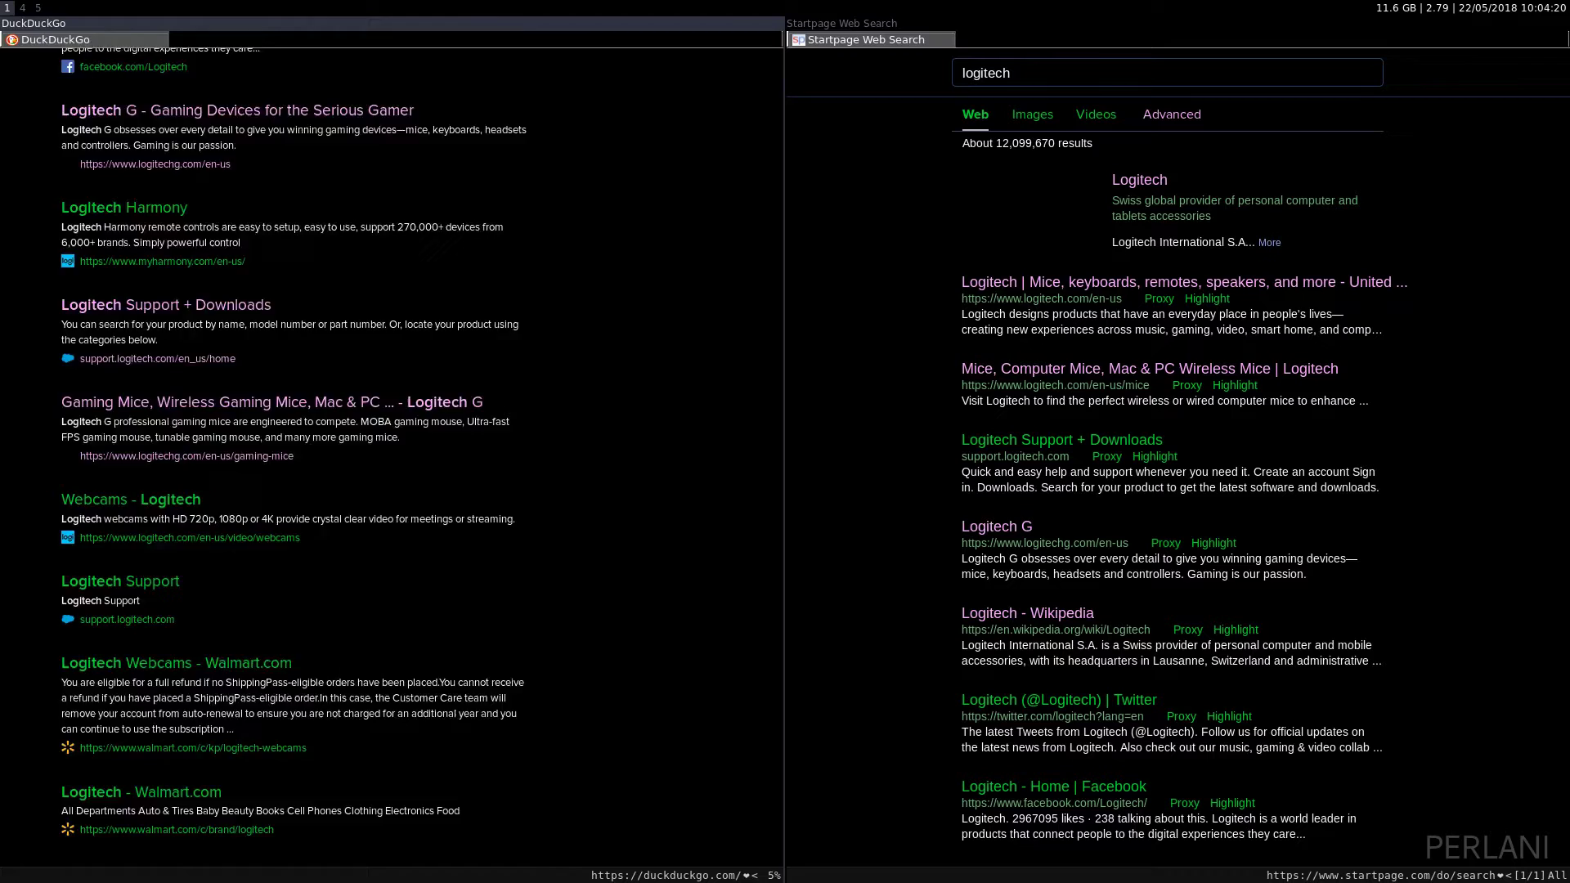
Go to the end of the first Startpage results page and open page 2
{"action": "key", "text": "super+l"}
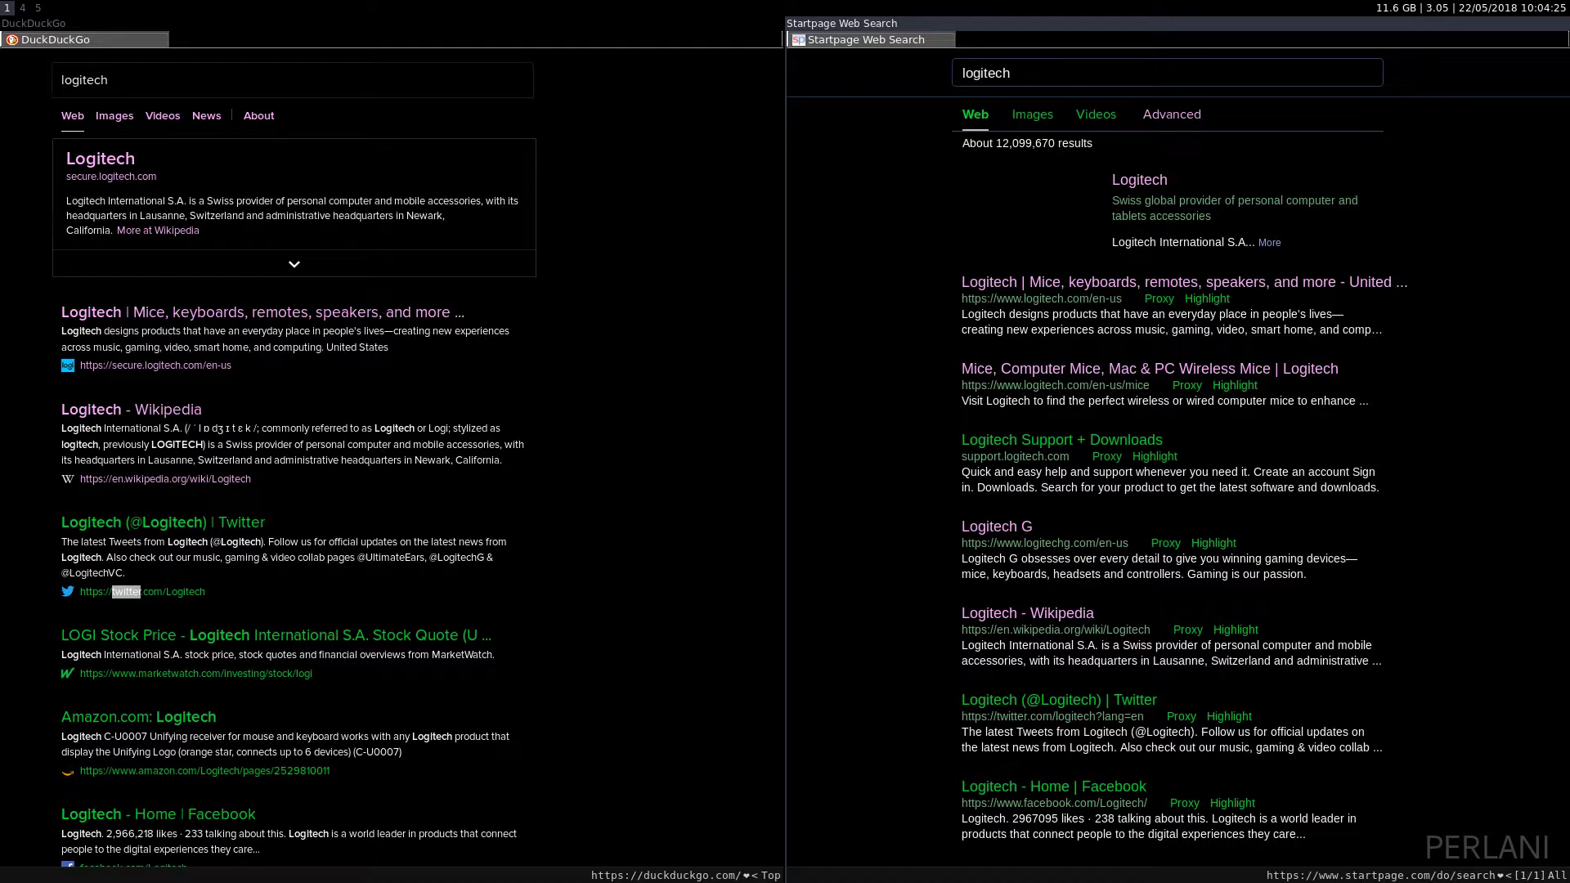
{"action": "key", "text": "j"}
{"action": "key", "text": "j"}
{"action": "key", "text": "j"}
{"action": "key", "text": "j"}
{"action": "key", "text": "j"}
{"action": "key", "text": "j"}
{"action": "key", "text": "j"}
{"action": "key", "text": "j"}
{"action": "key", "text": "j"}
{"action": "key", "text": "j"}
{"action": "key", "text": "j"}
{"action": "key", "text": "j"}
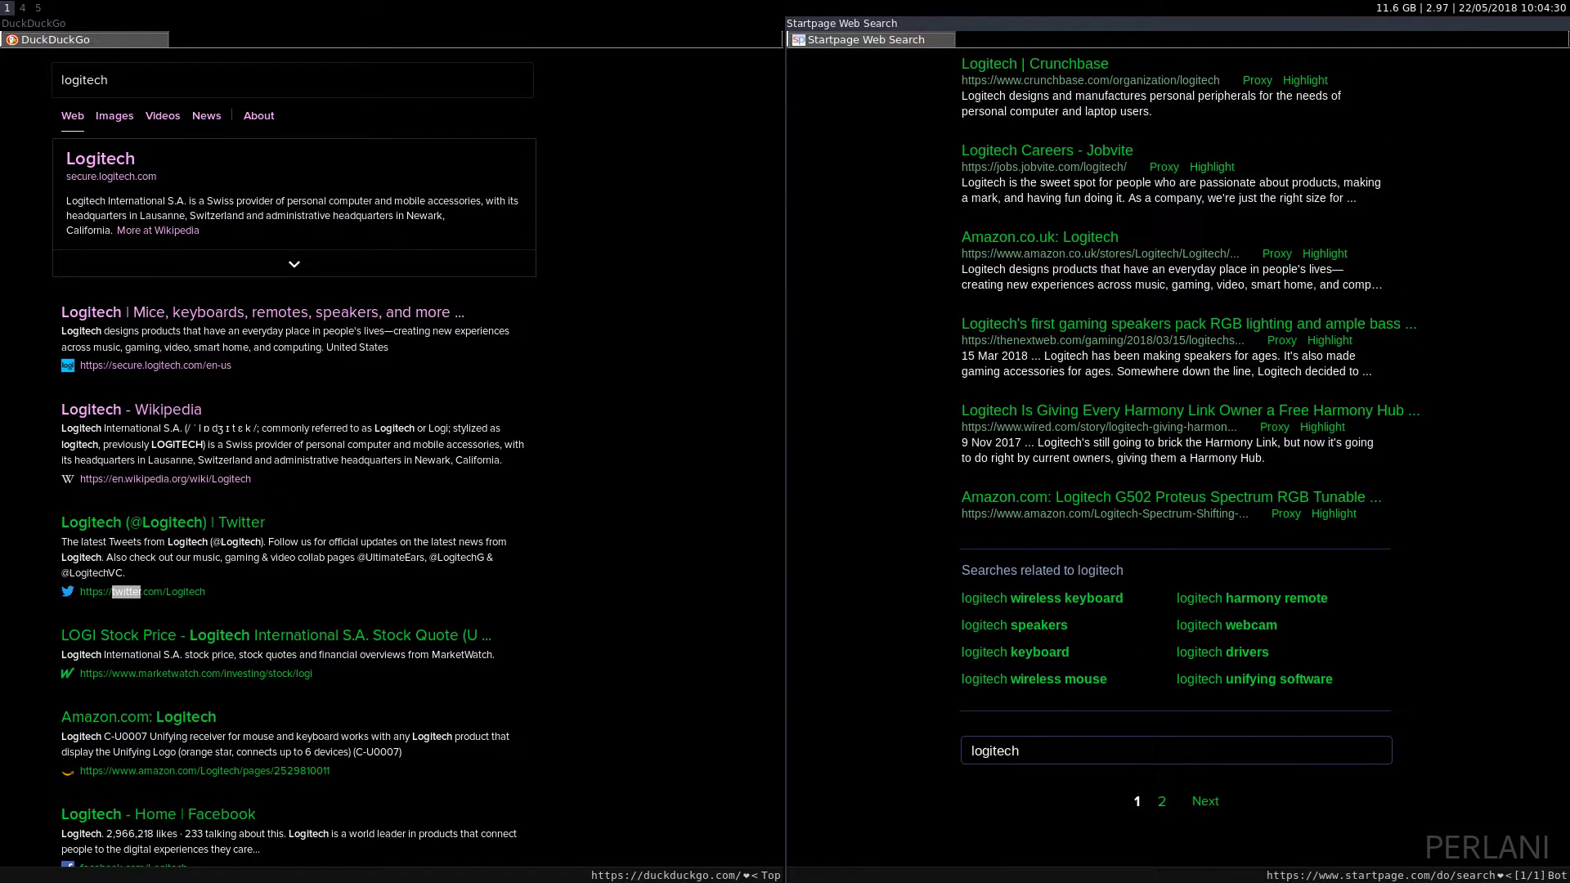
{"action": "key", "text": "f"}
{"action": "key", "text": "2"}
{"action": "key", "text": "8"}
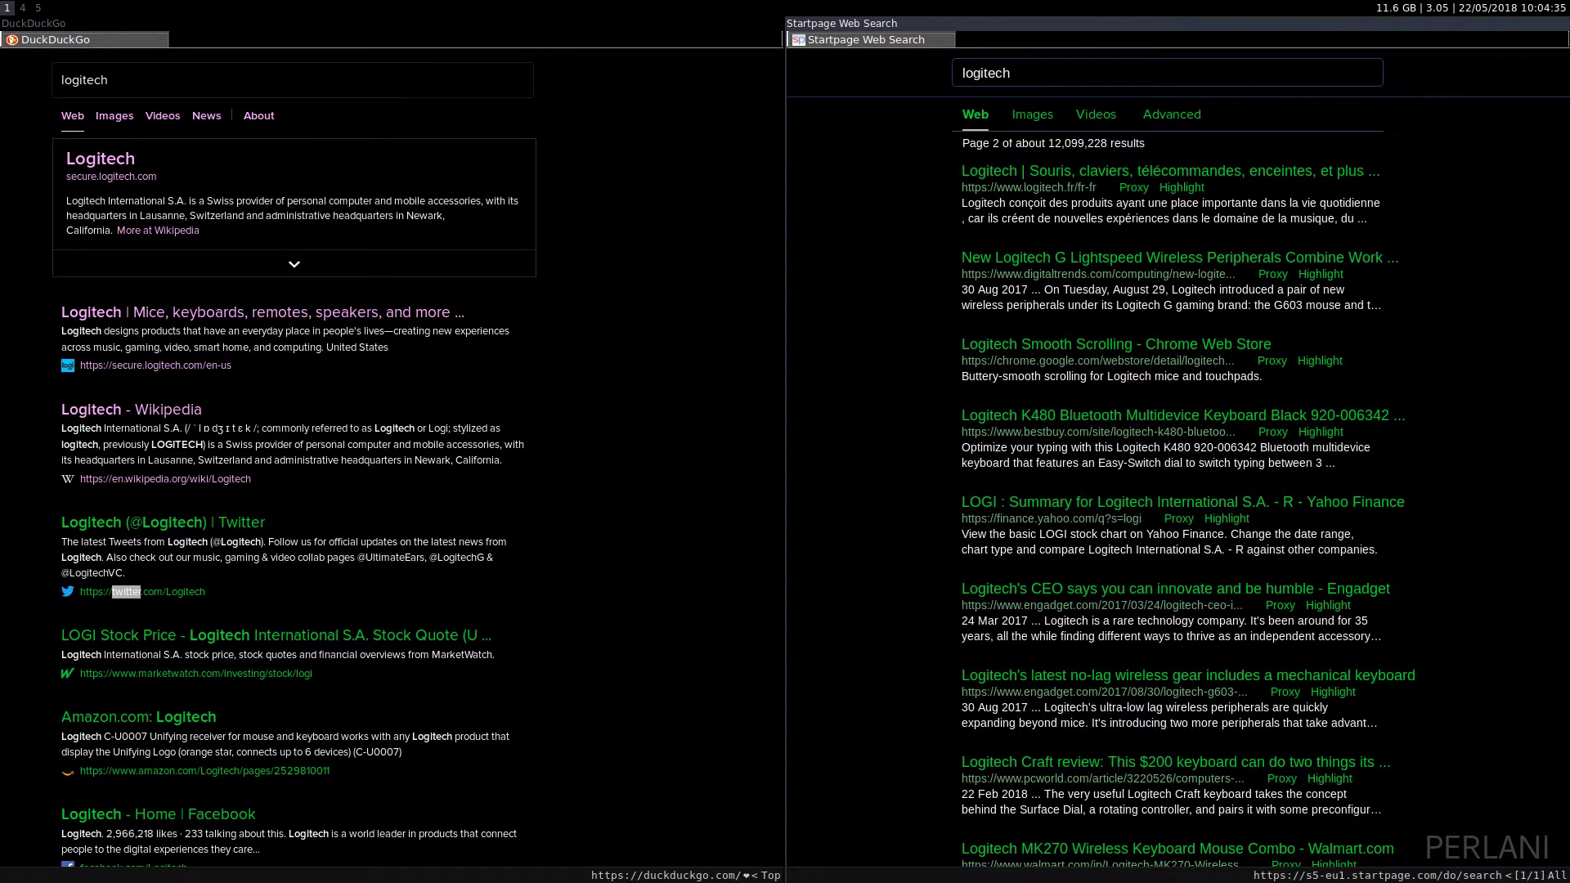
Look through the second page of Startpage results, and go back to the first results page
{"action": "key", "text": "j"}
{"action": "key", "text": "j"}
{"action": "key", "text": "j"}
{"action": "key", "text": "j"}
{"action": "key", "text": "j"}
{"action": "key", "text": "j"}
{"action": "key", "text": "j"}
{"action": "key", "text": "j"}
{"action": "key", "text": "j"}
{"action": "key", "text": "j"}
{"action": "key", "text": "j"}
{"action": "key", "text": "j"}
{"action": "key", "text": "j"}
{"action": "key", "text": "j"}
{"action": "key", "text": "j"}
{"action": "key", "text": "j"}
{"action": "key", "text": "j"}
{"action": "key", "text": "j"}
{"action": "key", "text": "j"}
{"action": "key", "text": "j"}
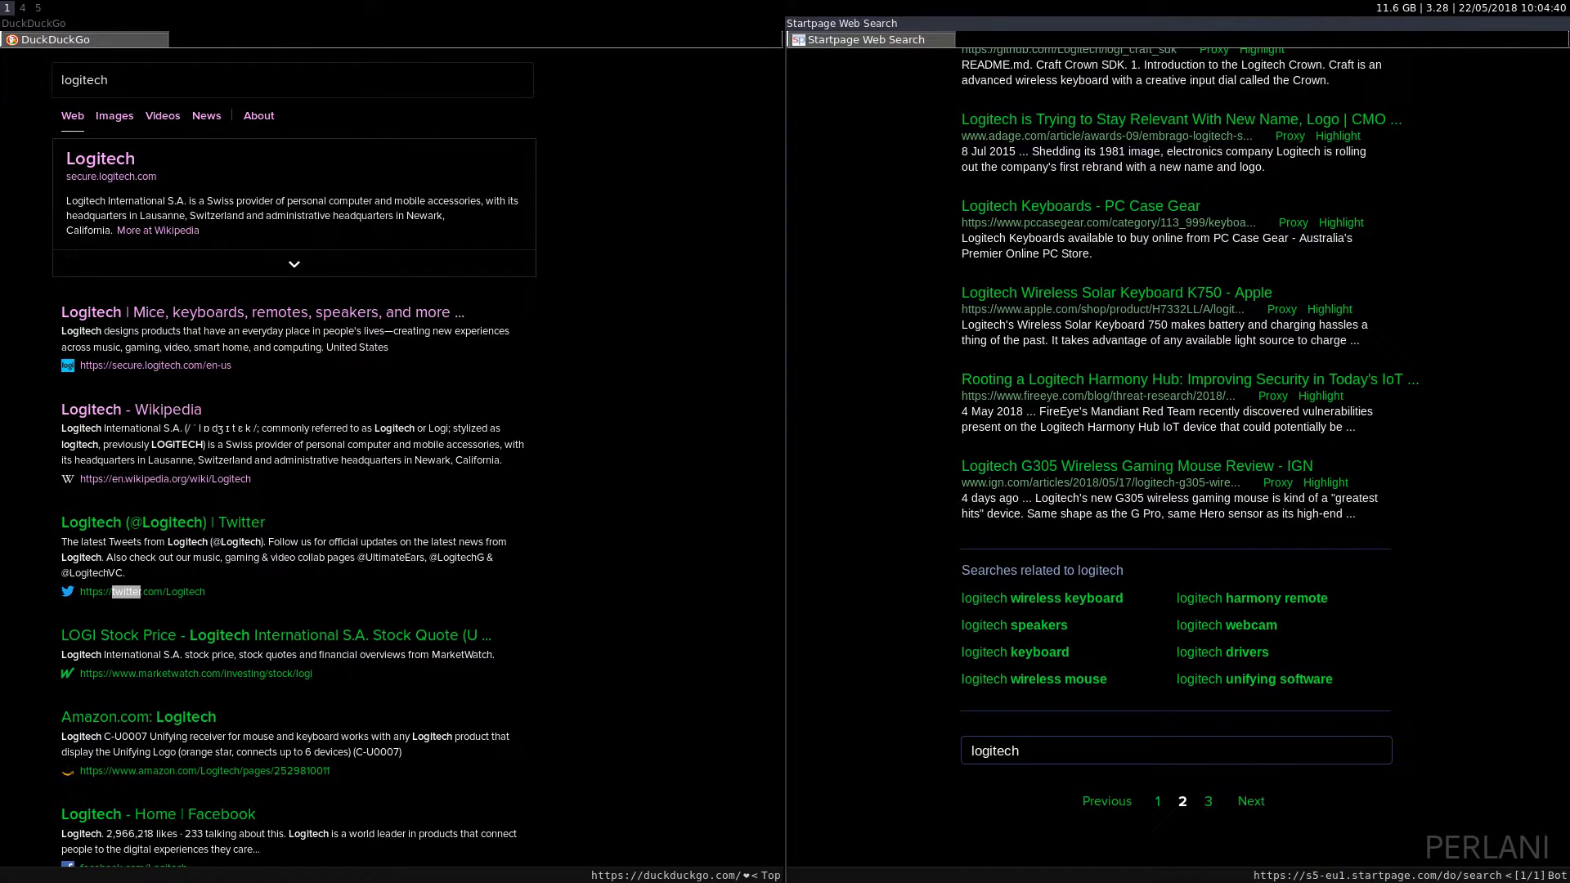
{"action": "key", "text": "k"}
{"action": "key", "text": "k"}
{"action": "key", "text": "k"}
{"action": "key", "text": "k"}
{"action": "key", "text": "k"}
{"action": "key", "text": "k"}
{"action": "key", "text": "k"}
{"action": "key", "text": "k"}
{"action": "key", "text": "k"}
{"action": "key", "text": "k"}
{"action": "key", "text": "k"}
{"action": "key", "text": "k"}
{"action": "key", "text": "shift+h"}
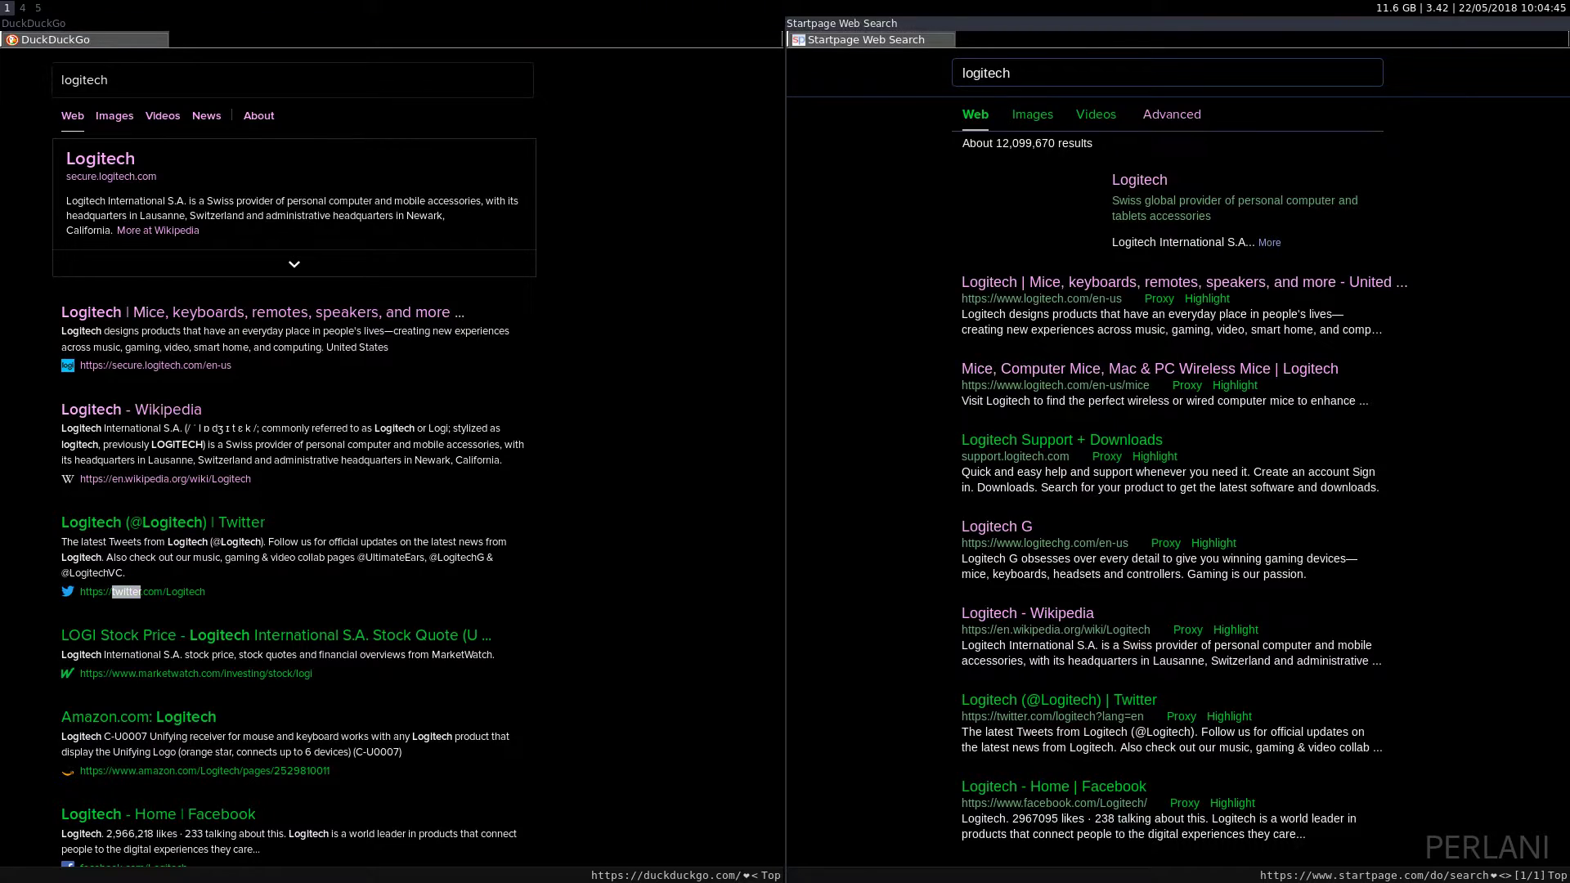
{"action": "key", "text": "super+h"}
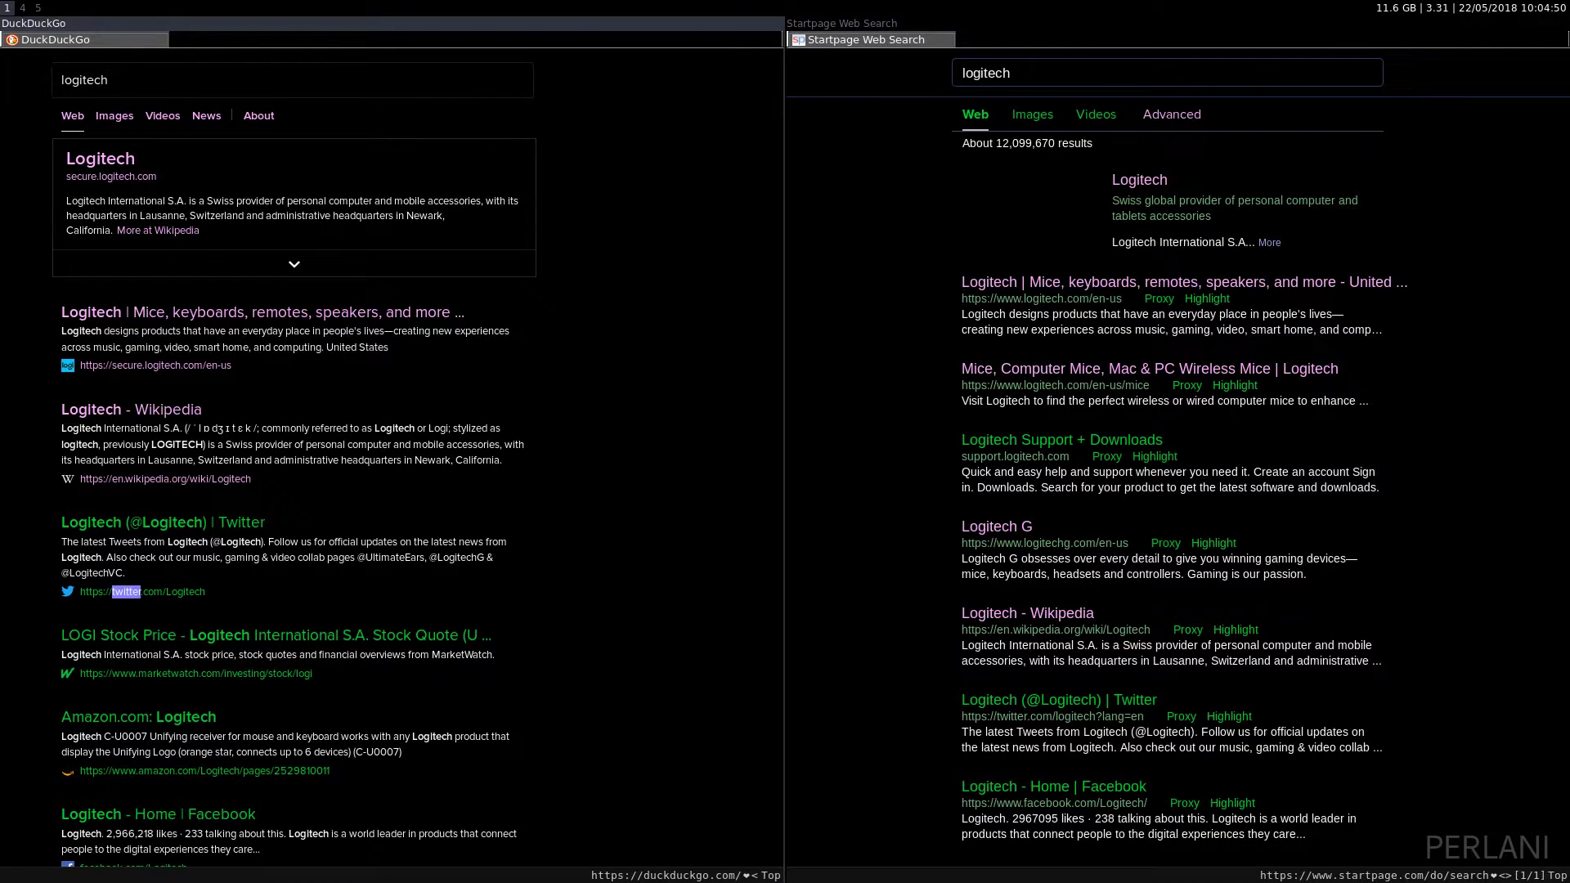
{"action": "key", "text": "super+l"}
{"action": "key", "text": "super+h"}
{"action": "key", "text": "super+l"}
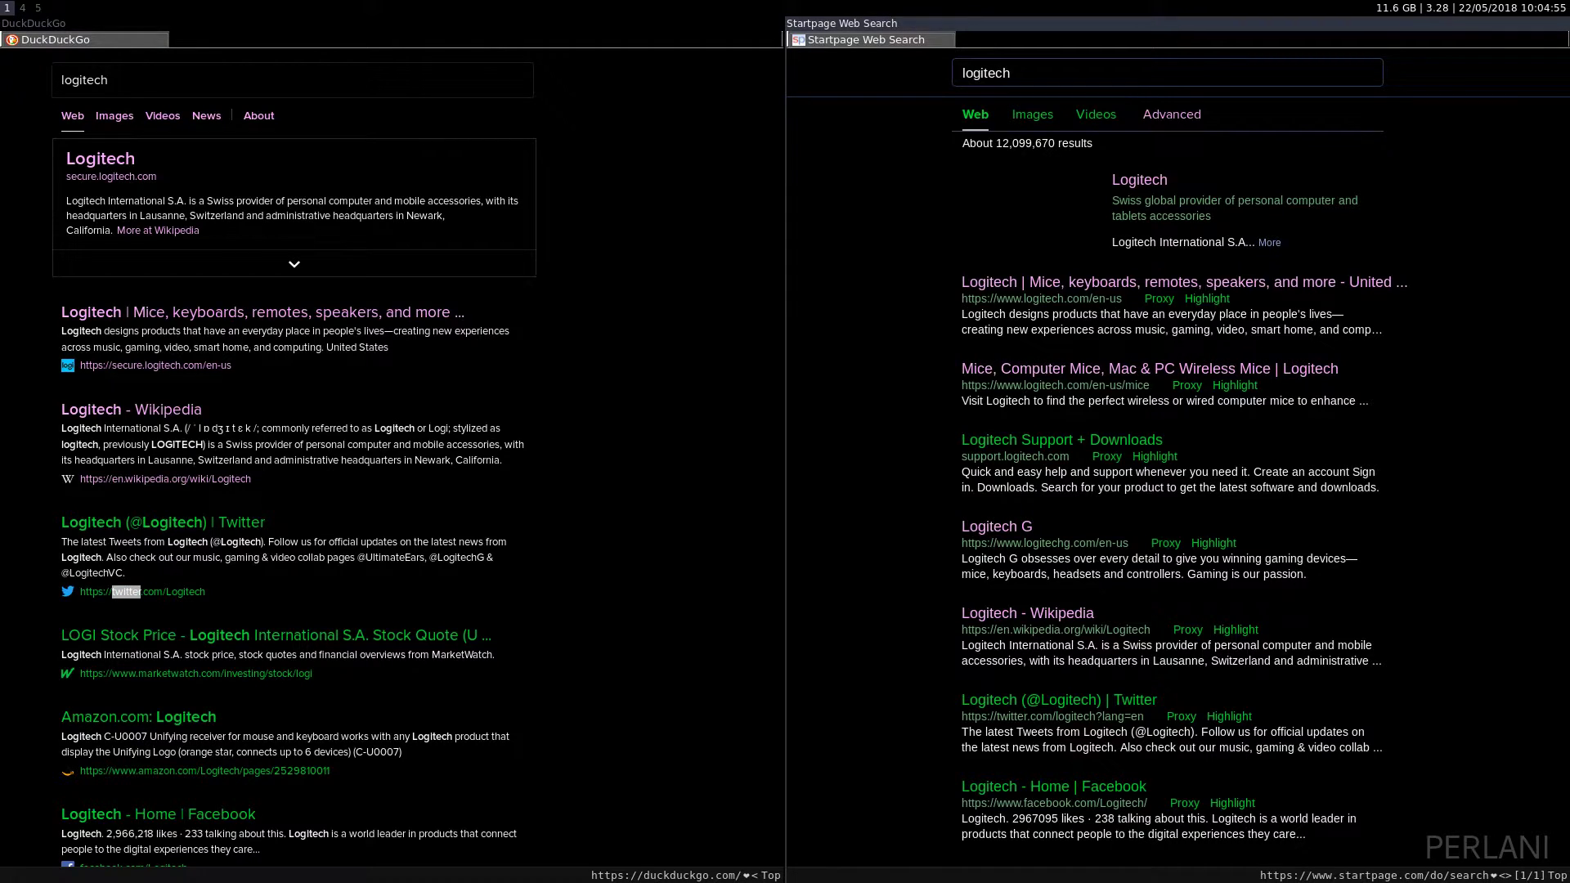
Find the text "secure.logitech.com/en" within the DuckDuckGo results page, and close the in-page search
{"action": "key", "text": "super+h"}
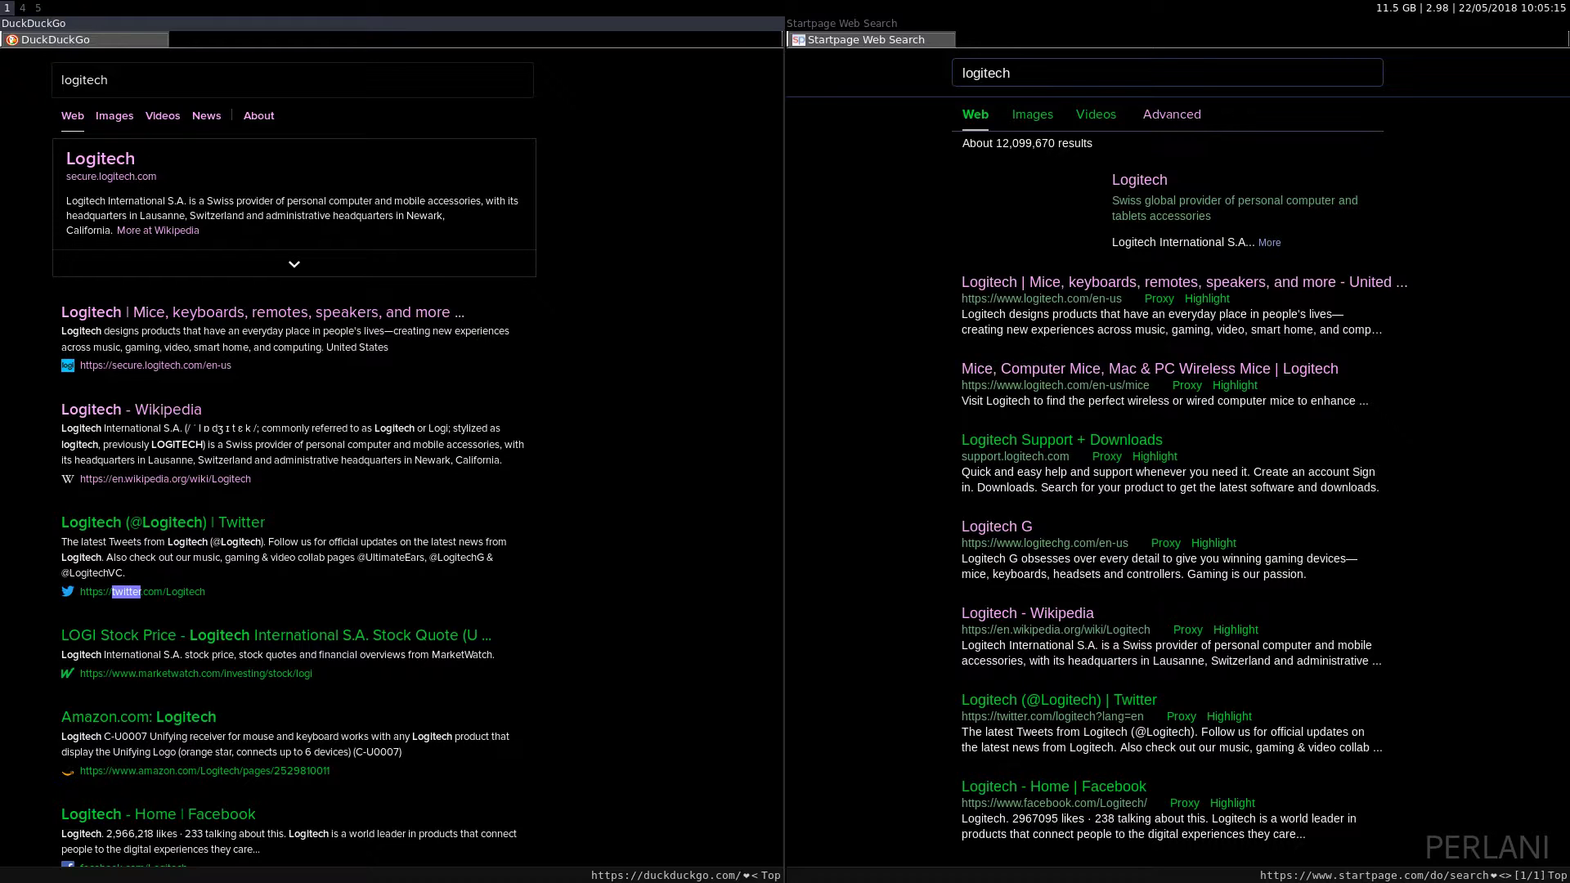
{"action": "key", "text": "slash"}
{"action": "type", "text": "s"}
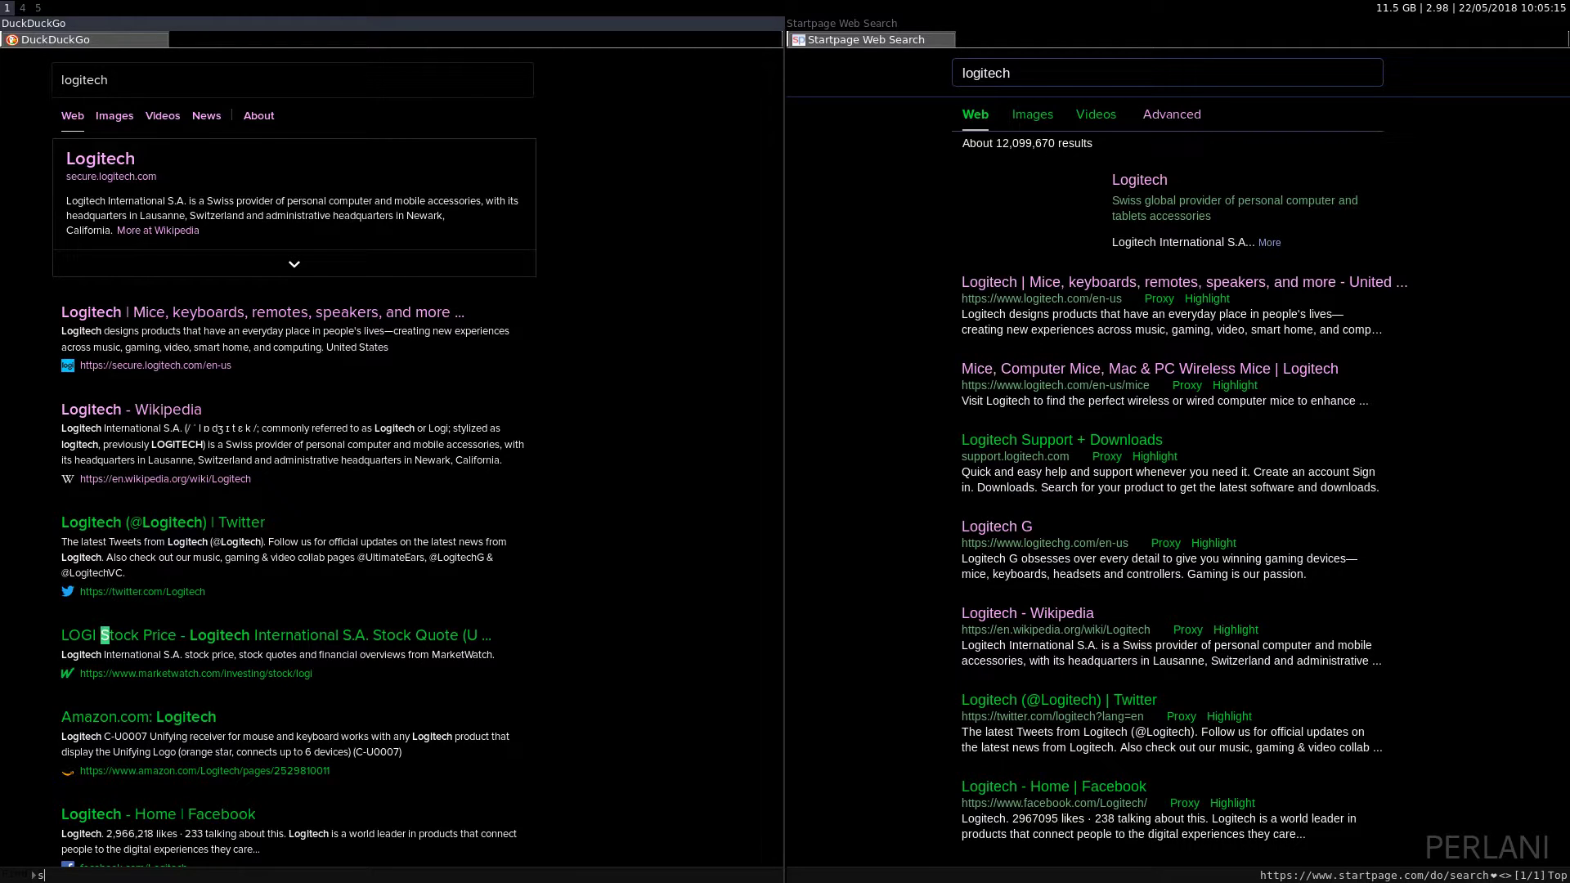
{"action": "type", "text": "ecure.logite"}
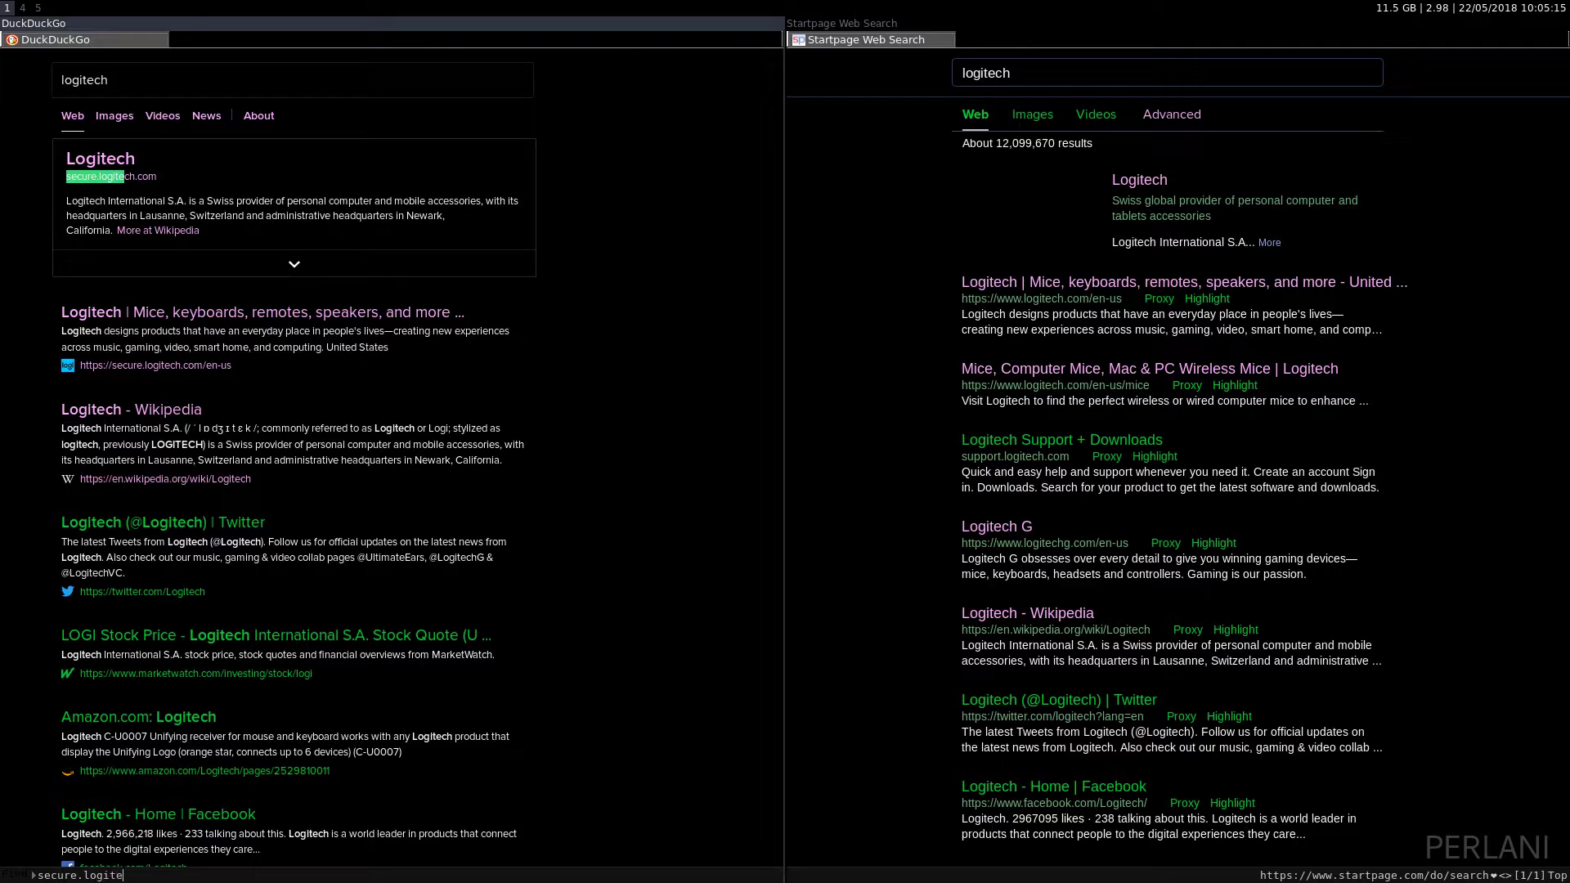
{"action": "type", "text": "ch.com/en"}
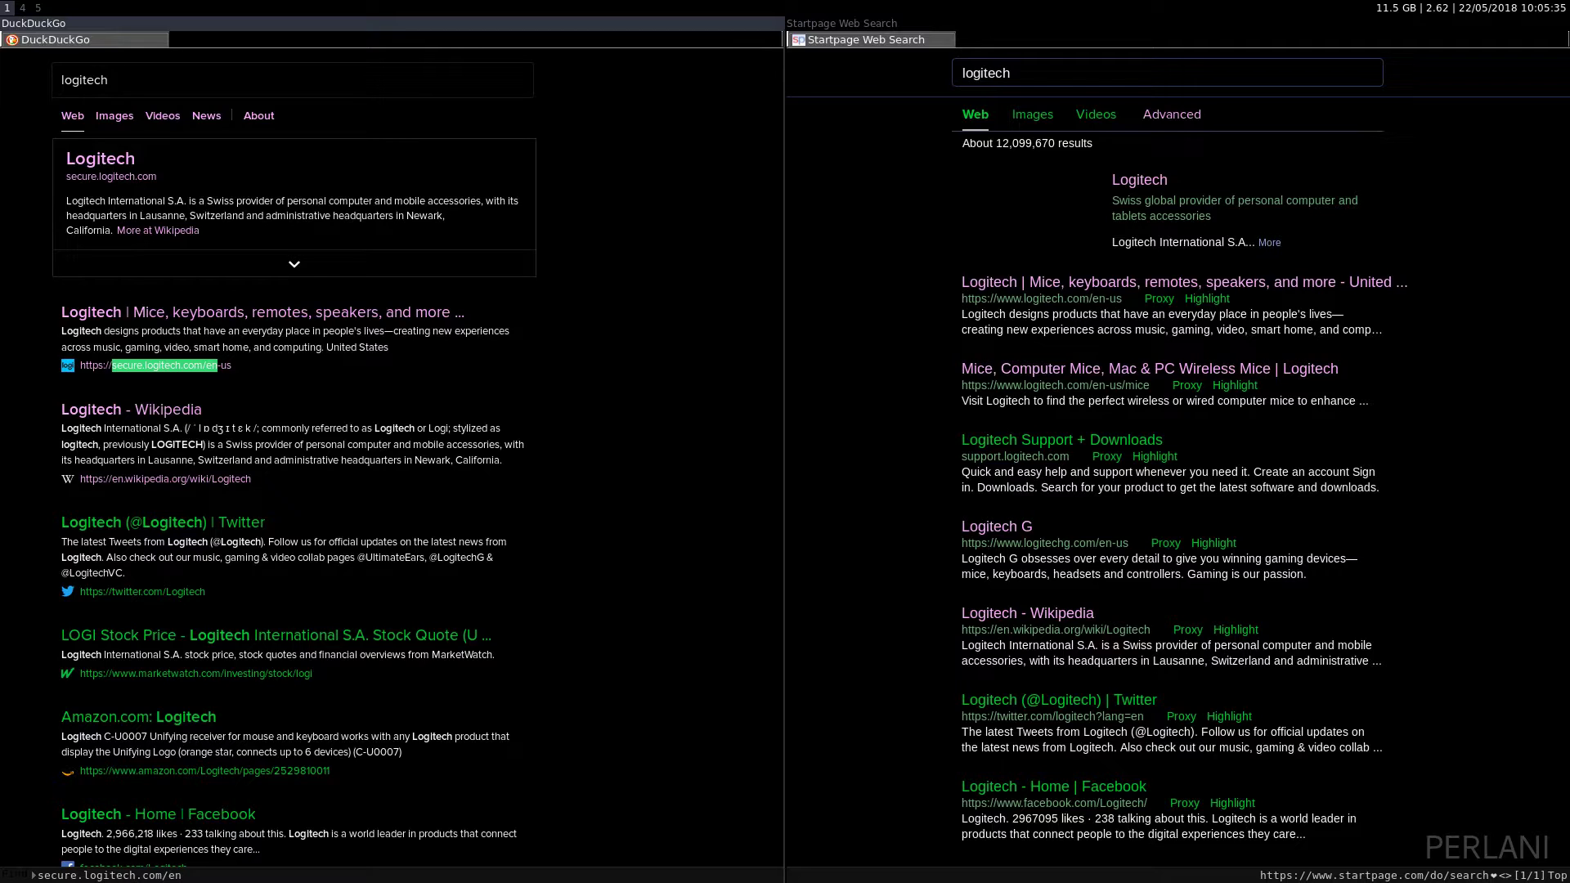
{"action": "key", "text": "super+l"}
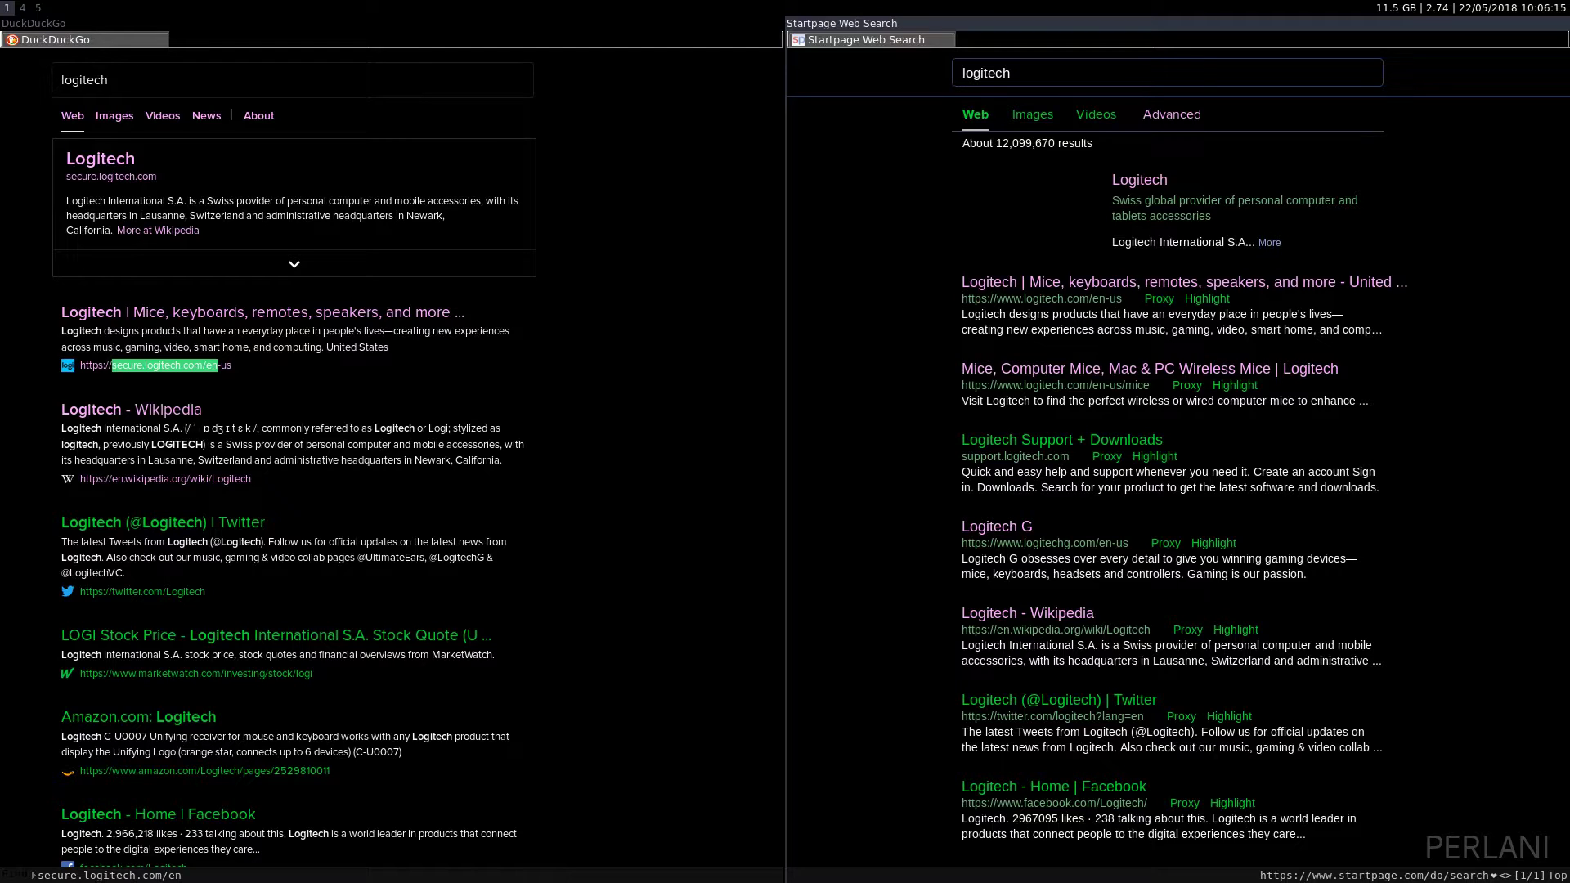
{"action": "key", "text": "super+h"}
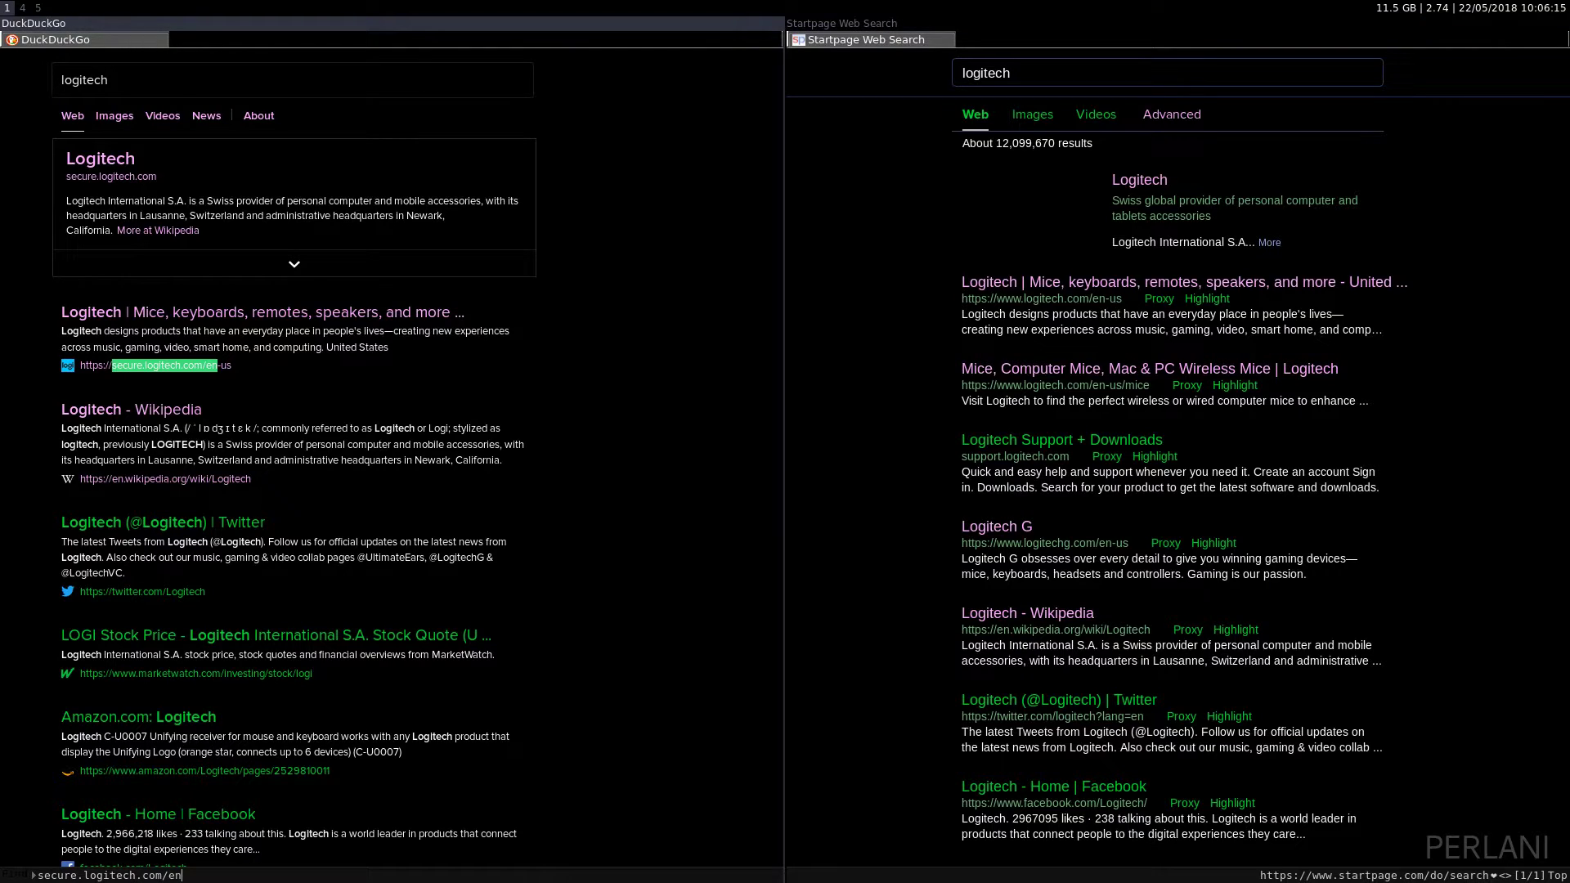
{"action": "type", "text": "l"}
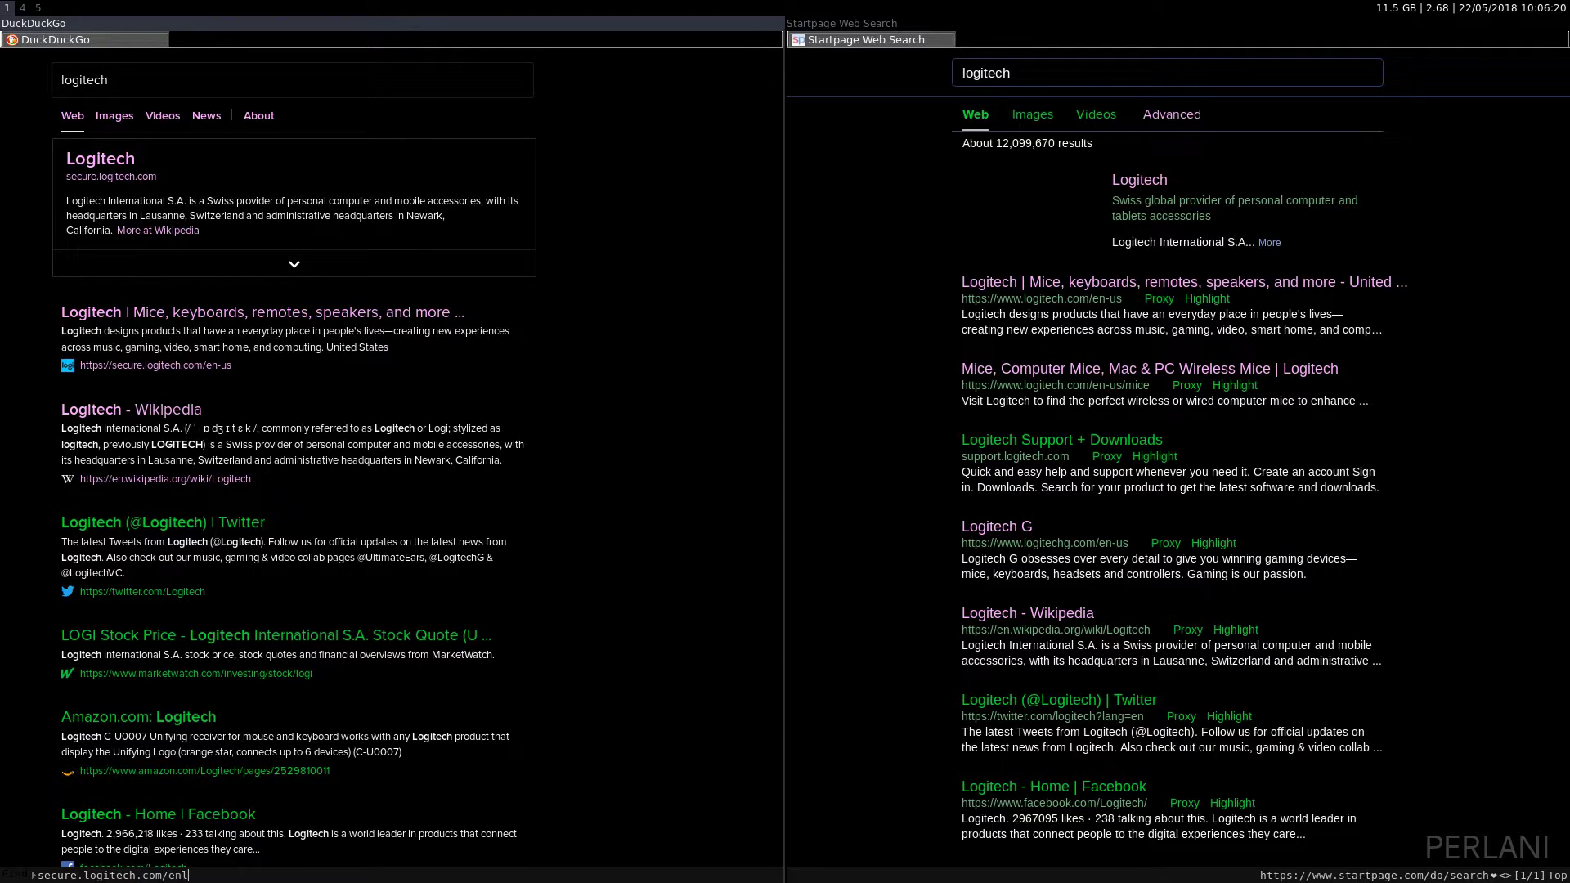
{"action": "key", "text": "Escape"}
Show the image results for "logitech" on both DuckDuckGo and Startpage, and list DuckDuckGo's image size filter options
{"action": "key", "text": "f"}
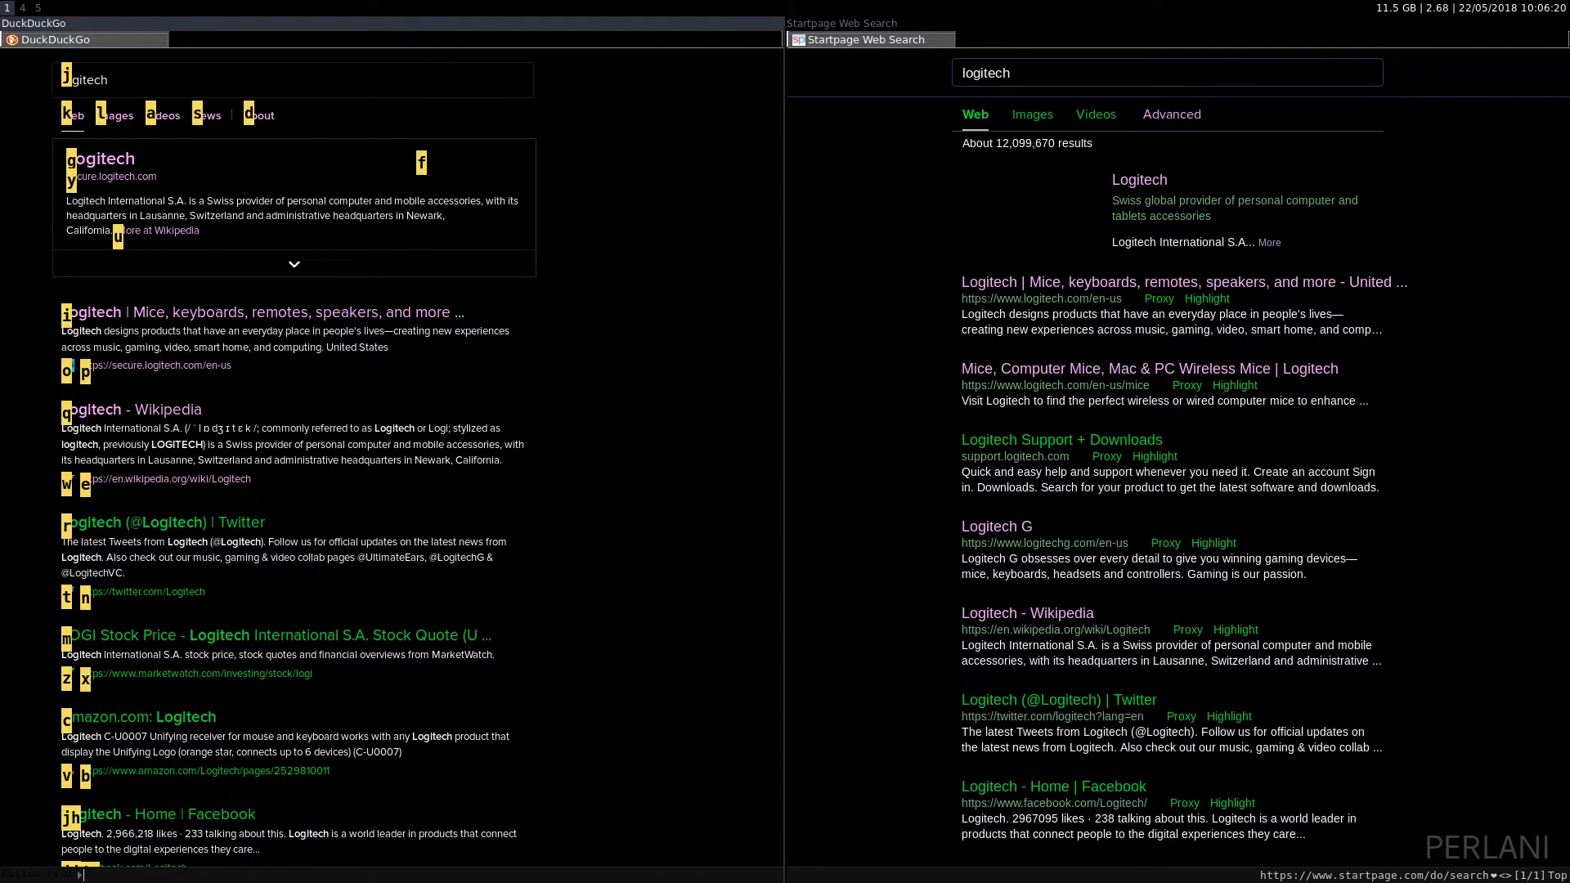
{"action": "key", "text": "l"}
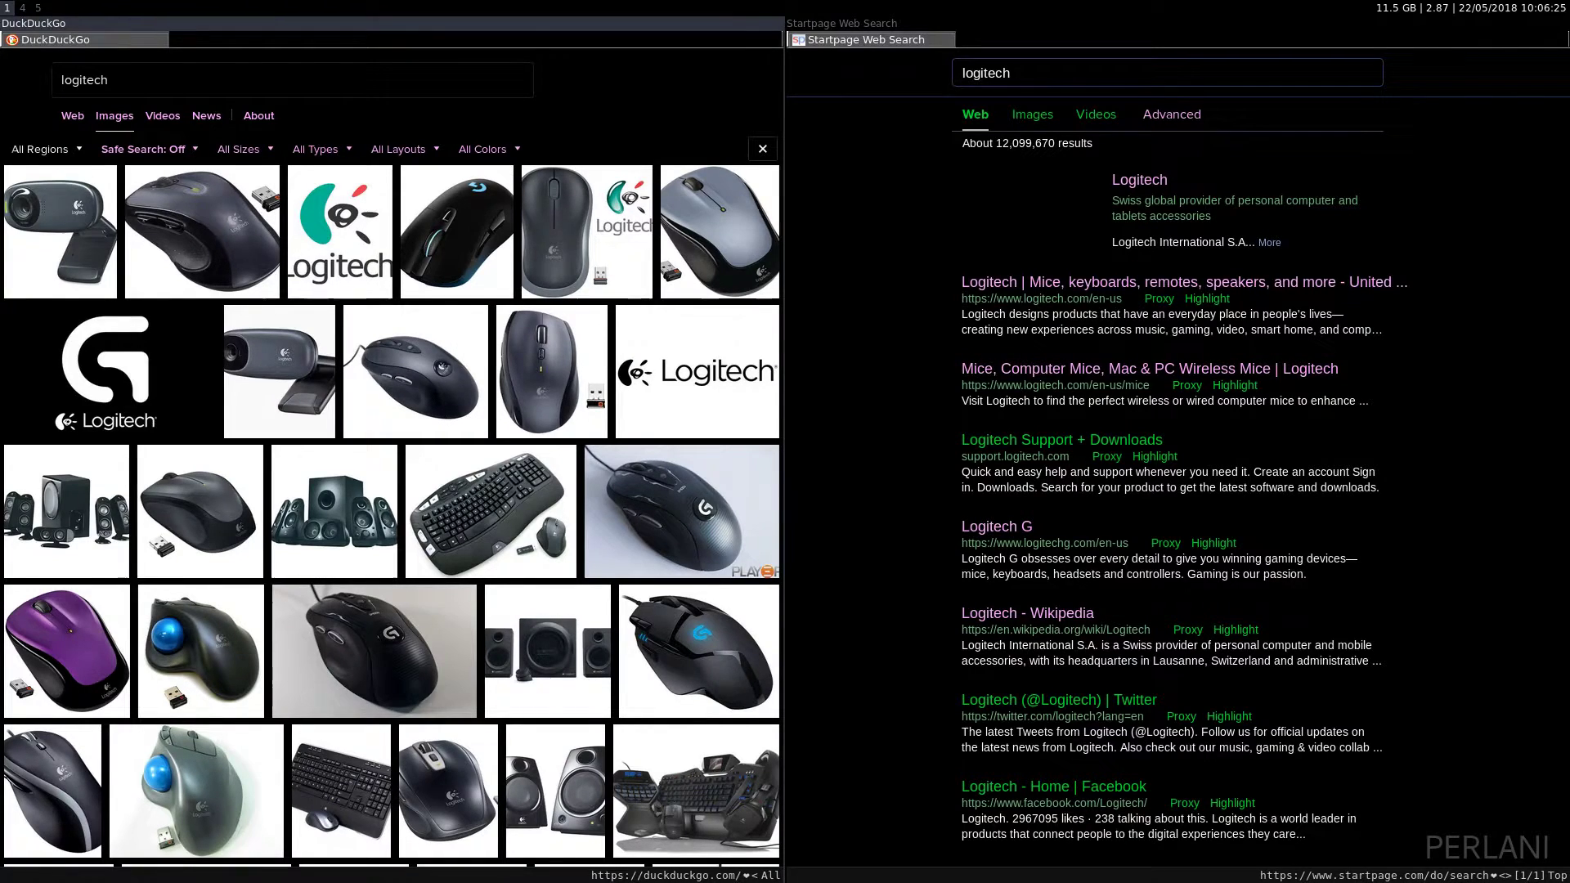
{"action": "key", "text": "super+l"}
{"action": "key", "text": "f"}
{"action": "key", "text": "d"}
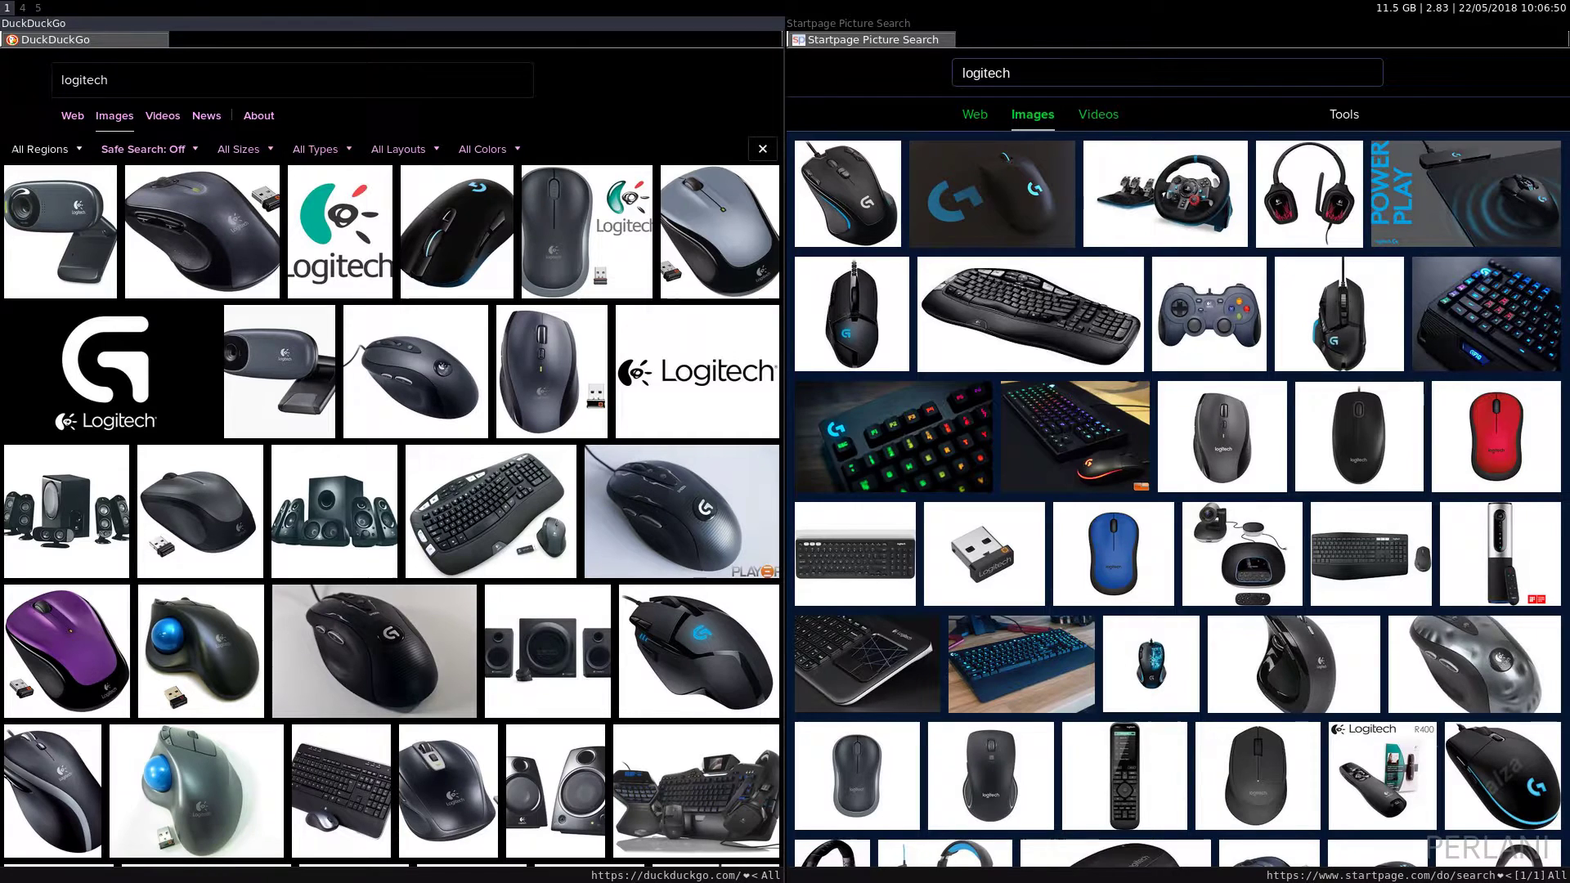
{"action": "key", "text": "f"}
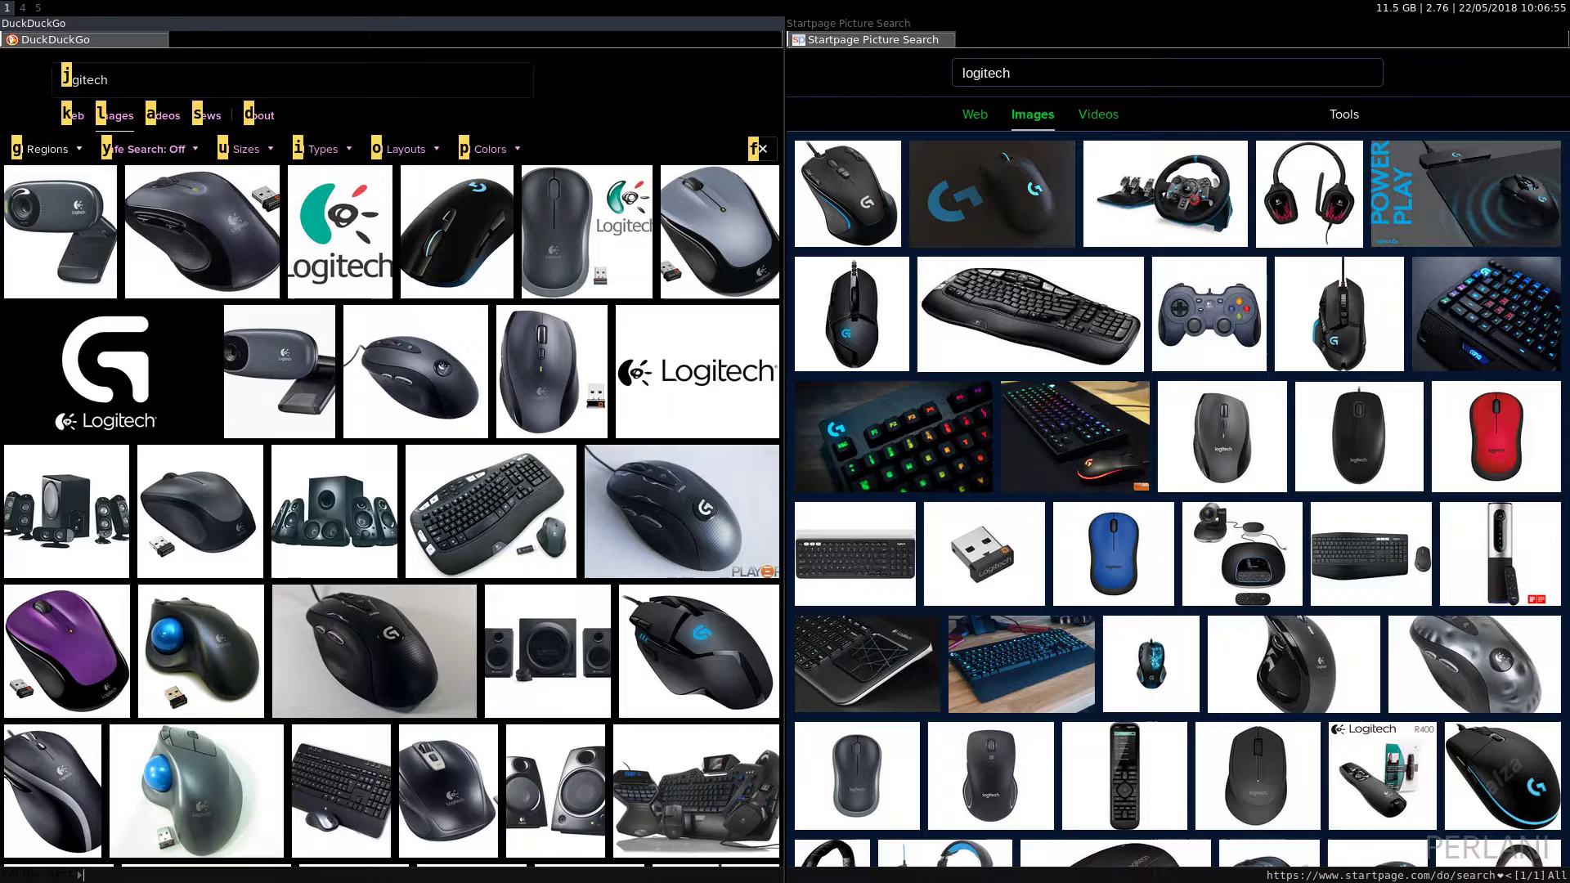
{"action": "key", "text": "u"}
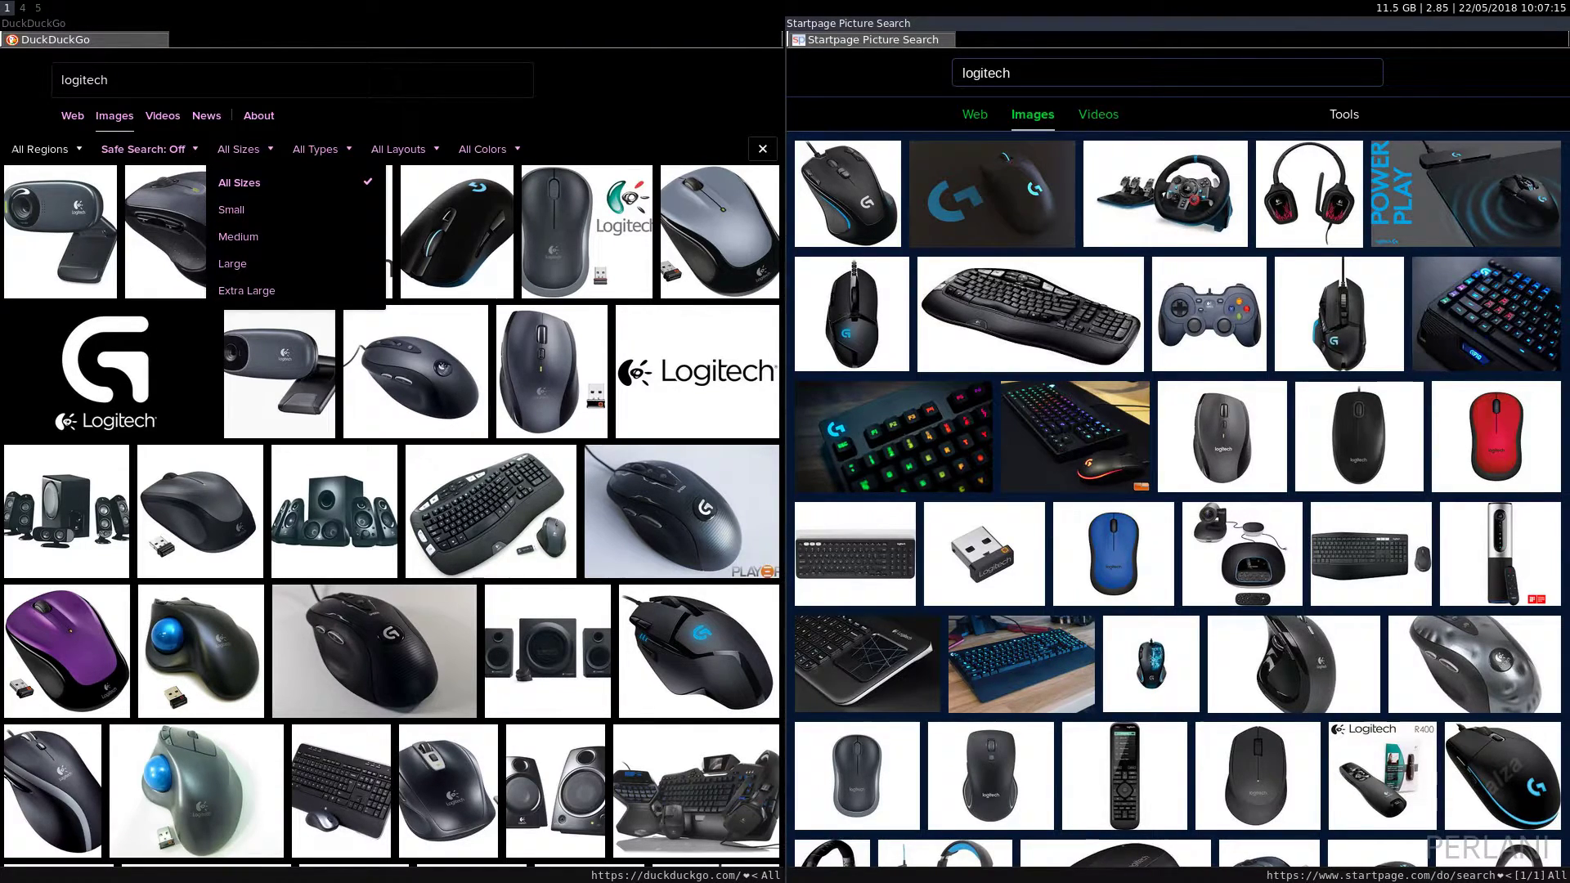
Reveal Startpage's image filter tools and restrict the image results to exactly 1920 px wide by 1080 px high
{"action": "key", "text": "f"}
{"action": "key", "text": "s"}
{"action": "key", "text": "f"}
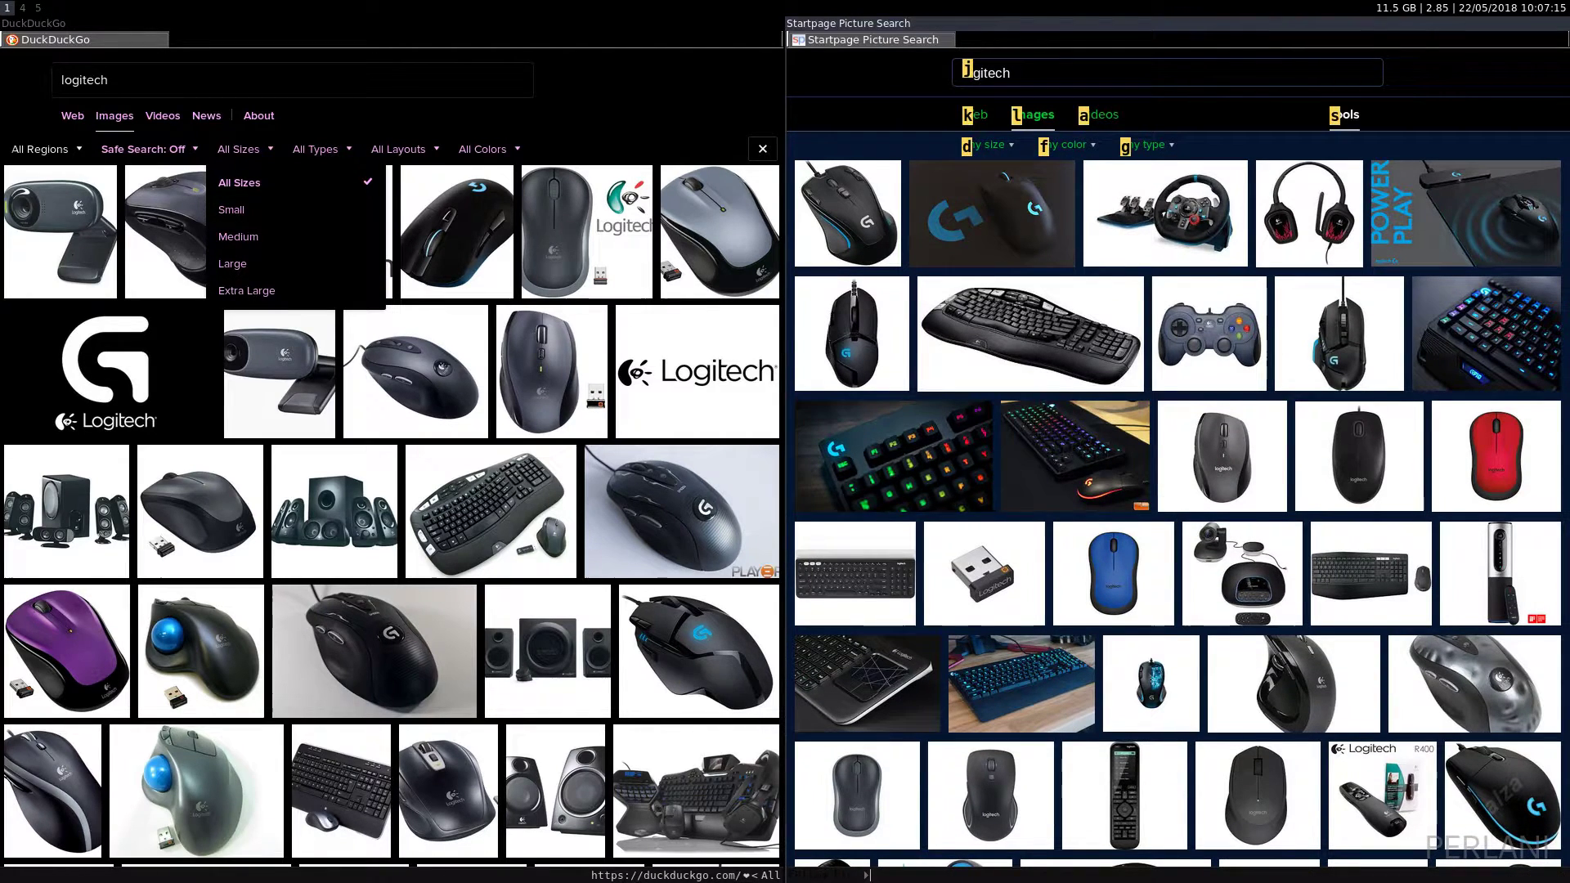
{"action": "key", "text": "d"}
{"action": "key", "text": "f"}
{"action": "key", "text": "o"}
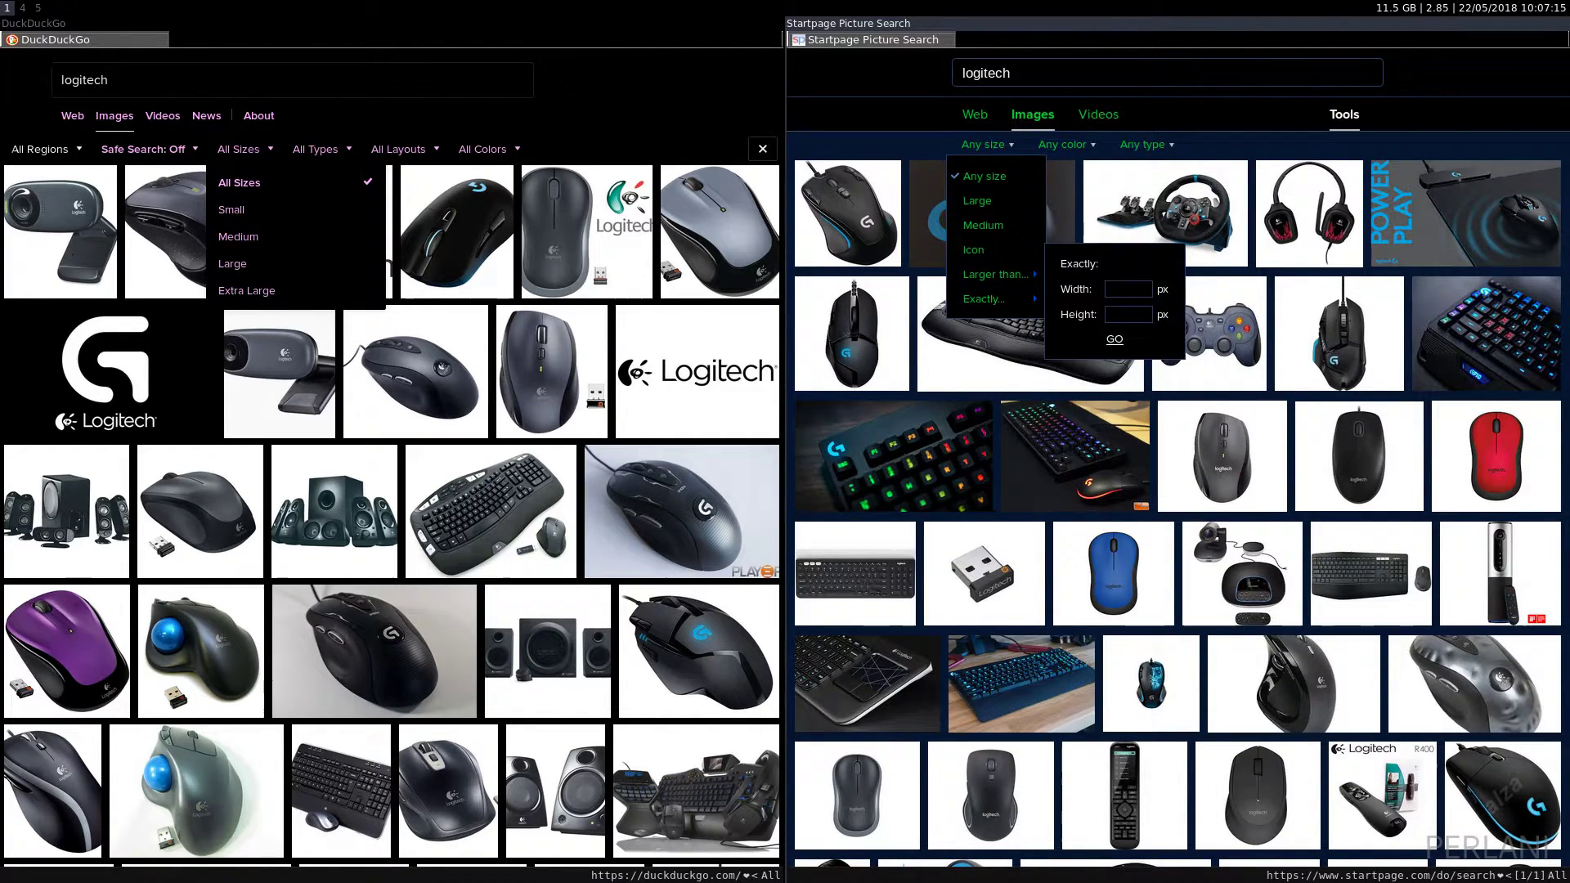
{"action": "key", "text": "f"}
{"action": "type", "text": "p"}
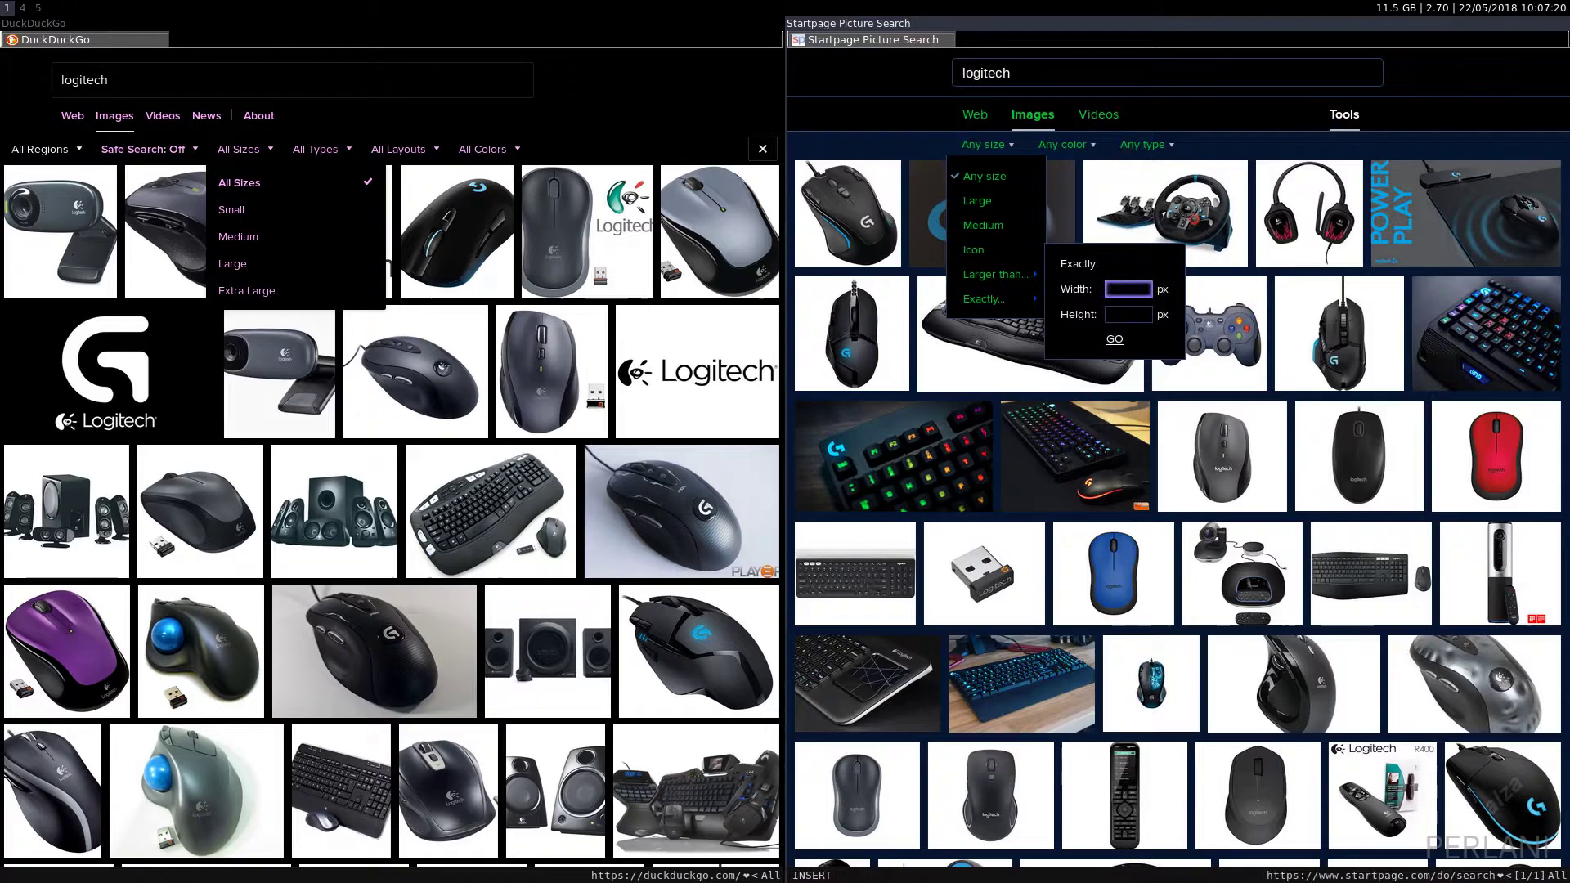
{"action": "type", "text": "1920"}
{"action": "key", "text": "Tab"}
{"action": "type", "text": "1080"}
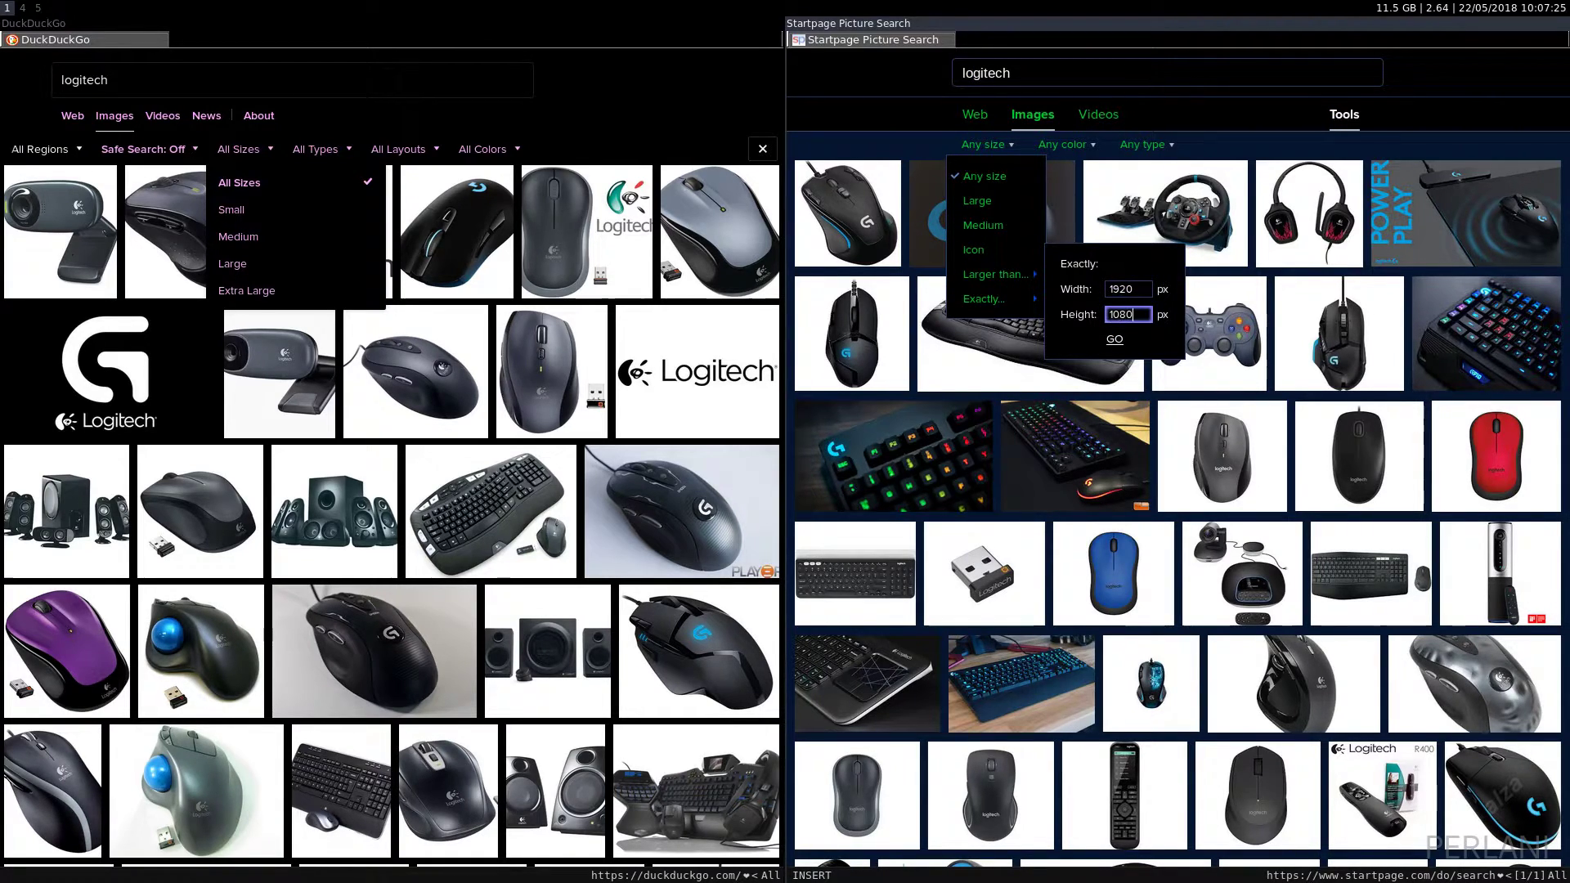
{"action": "key", "text": "Return"}
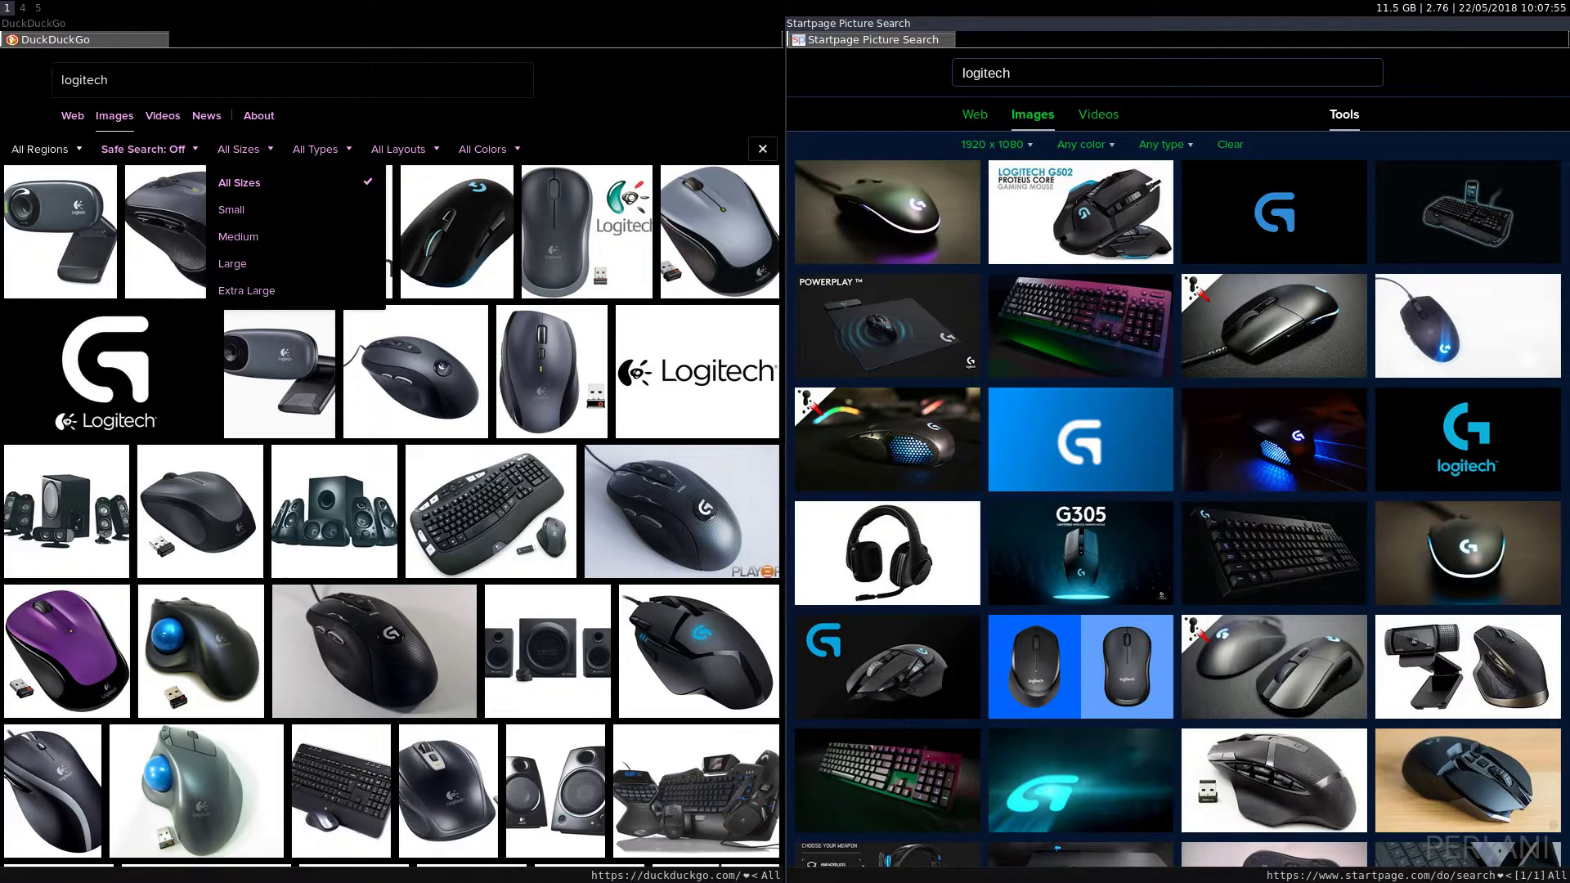
Clear the exact-size filter on Startpage and reopen its unfiltered image results
{"action": "key", "text": "f"}
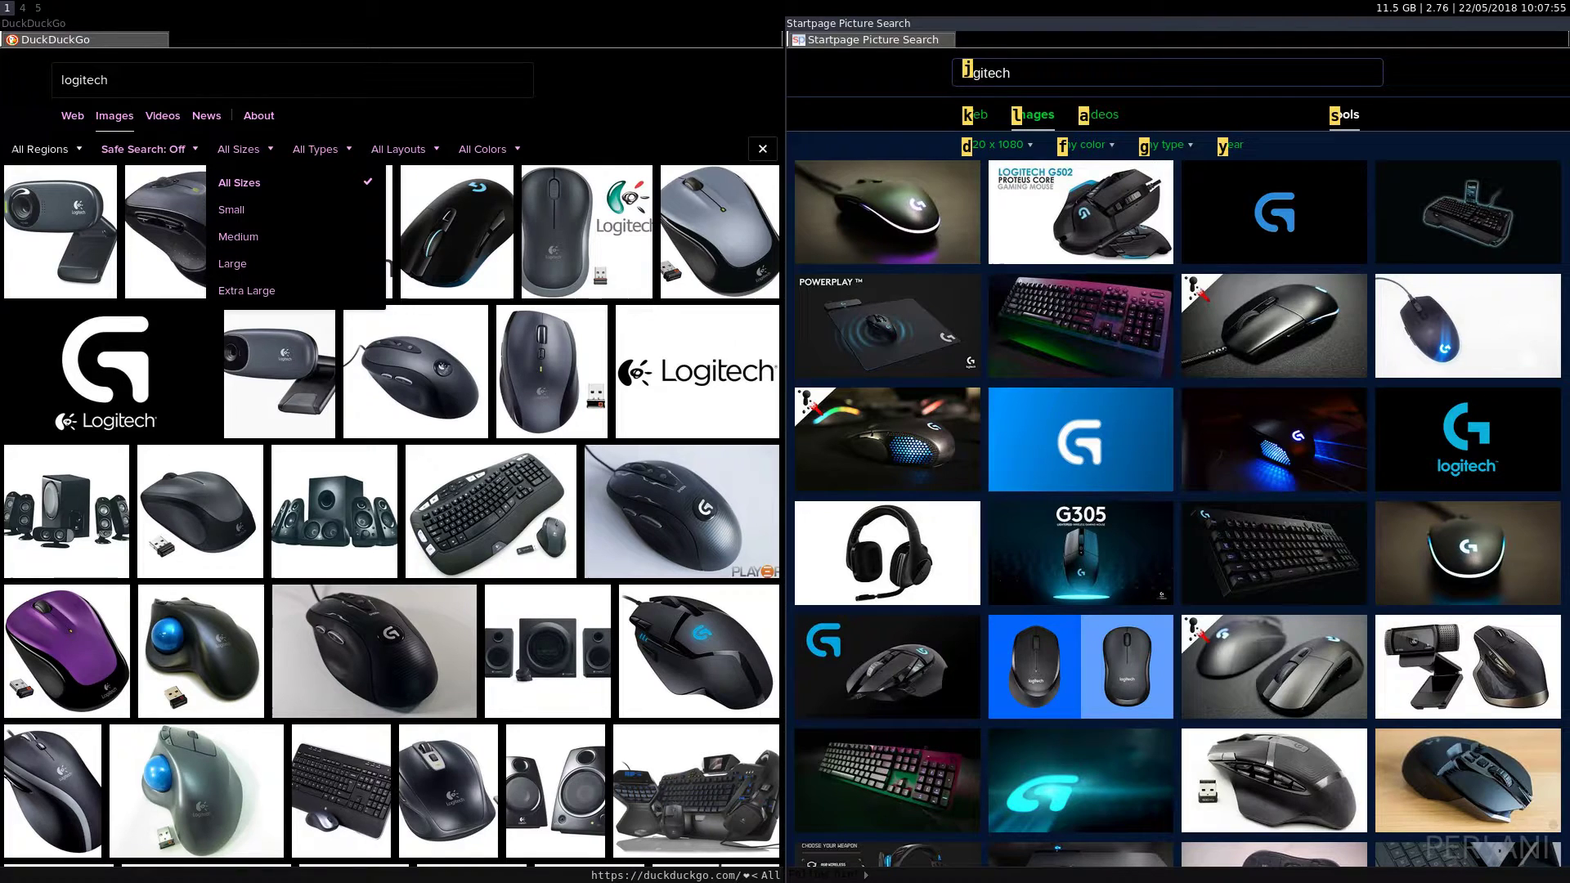
{"action": "key", "text": "y"}
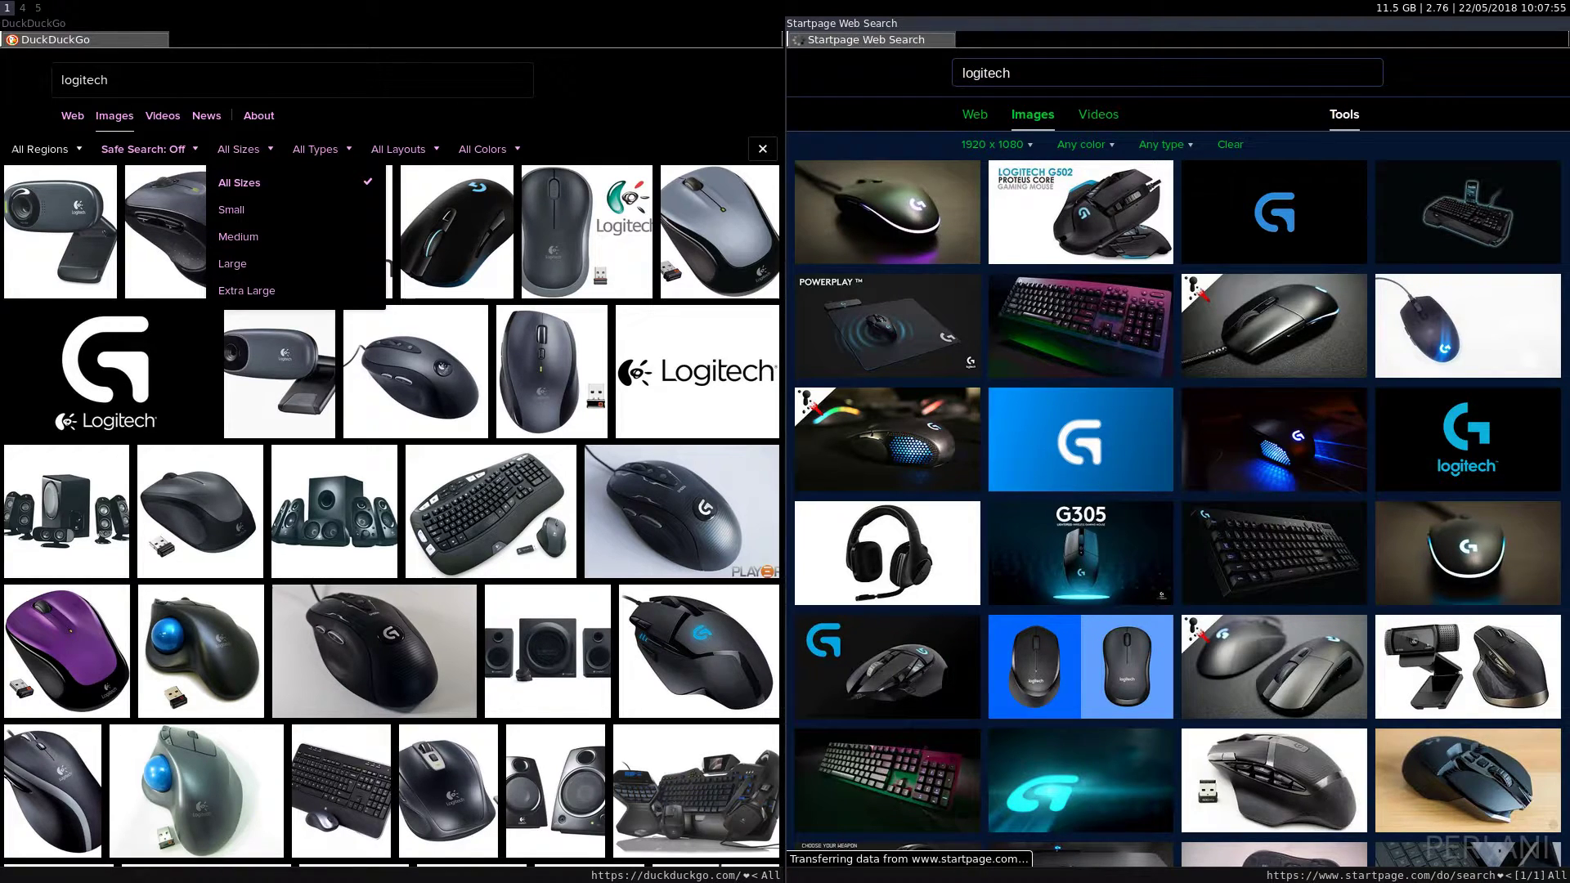
{"action": "key", "text": "f"}
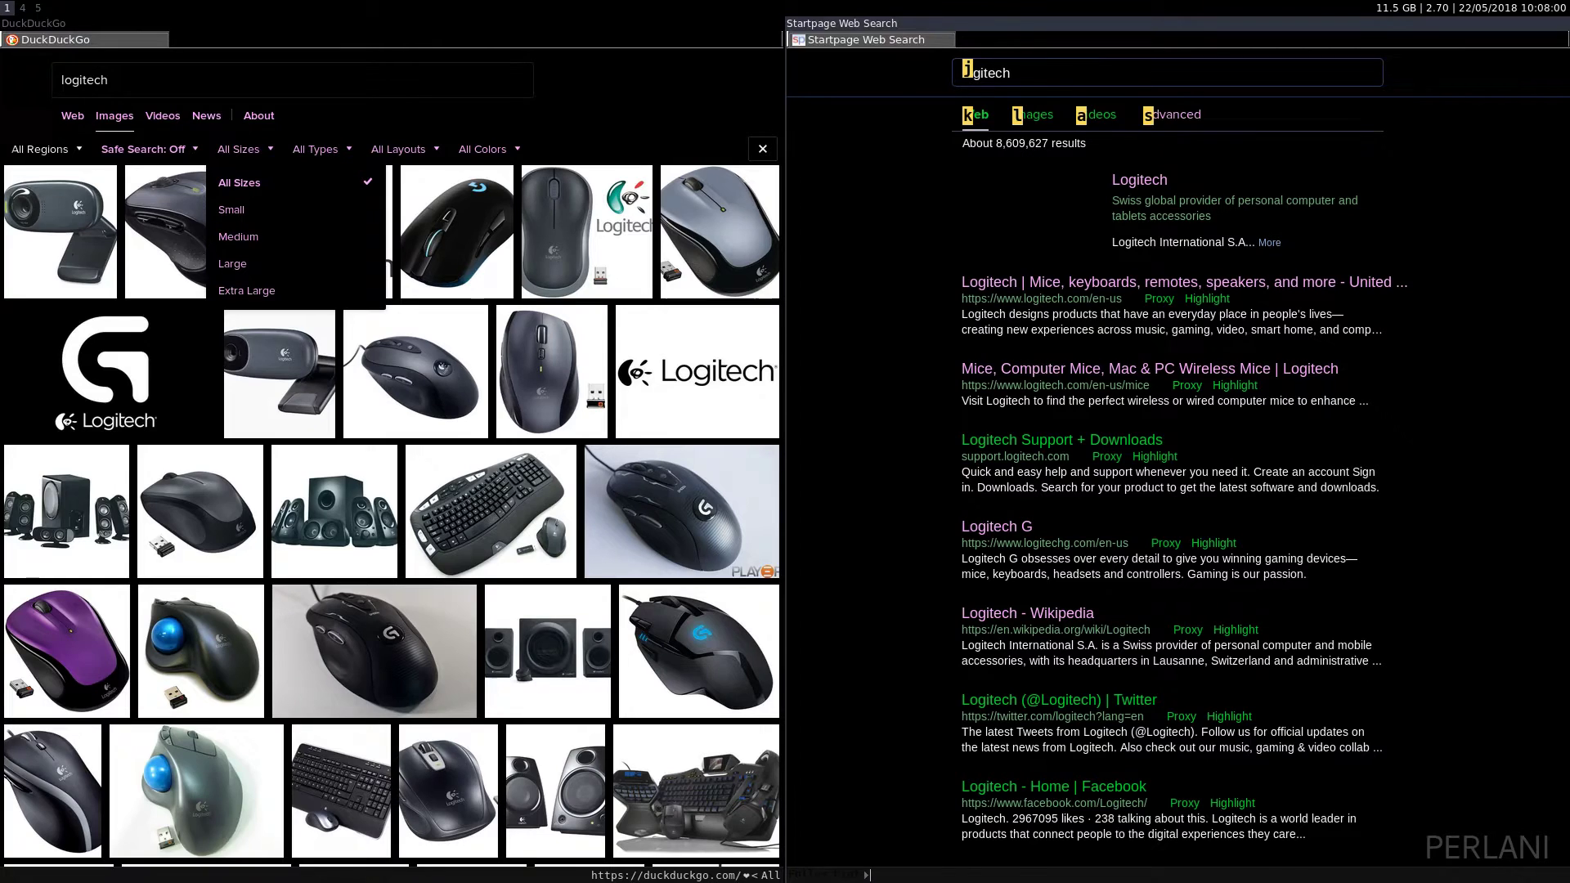
{"action": "key", "text": "u"}
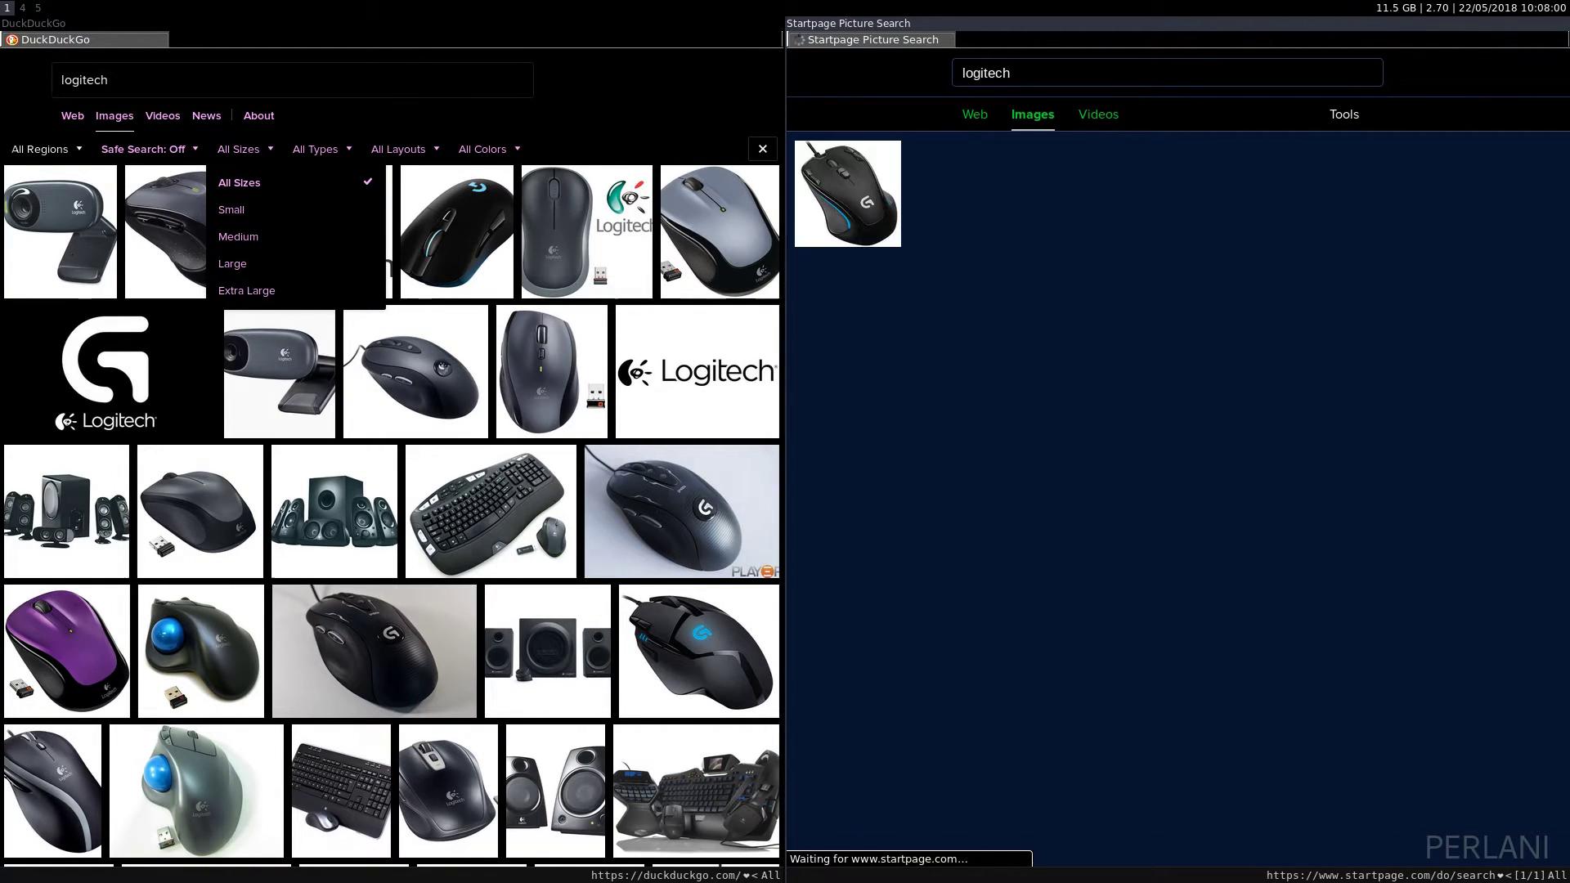
Leave the DuckDuckGo image results and show its video results for "logitech"
{"action": "key", "text": "f"}
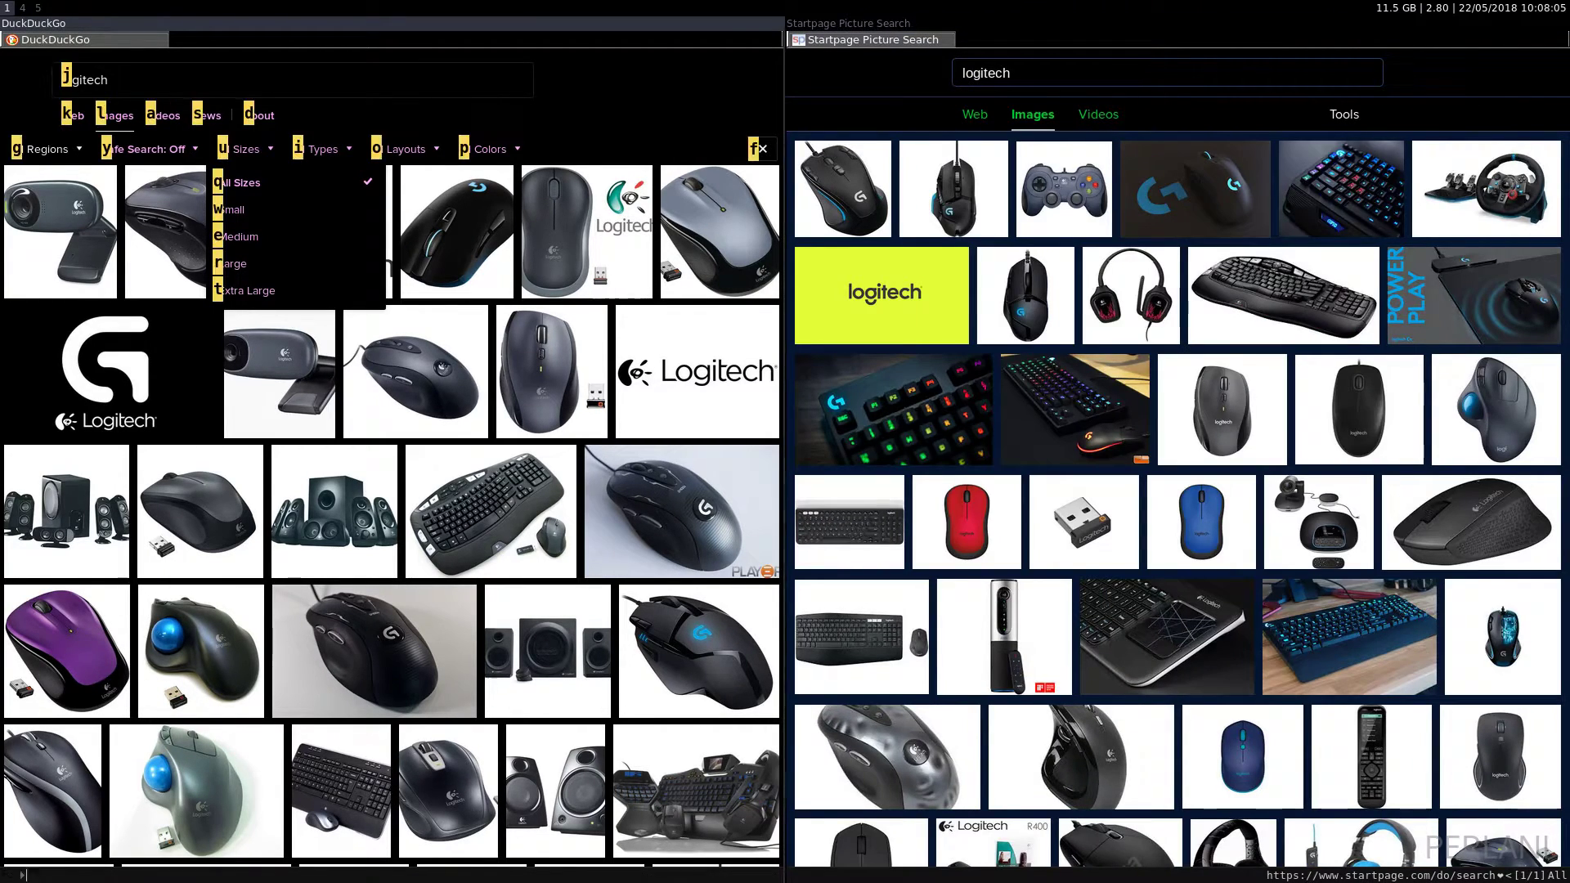
{"action": "key", "text": "w"}
{"action": "key", "text": "f"}
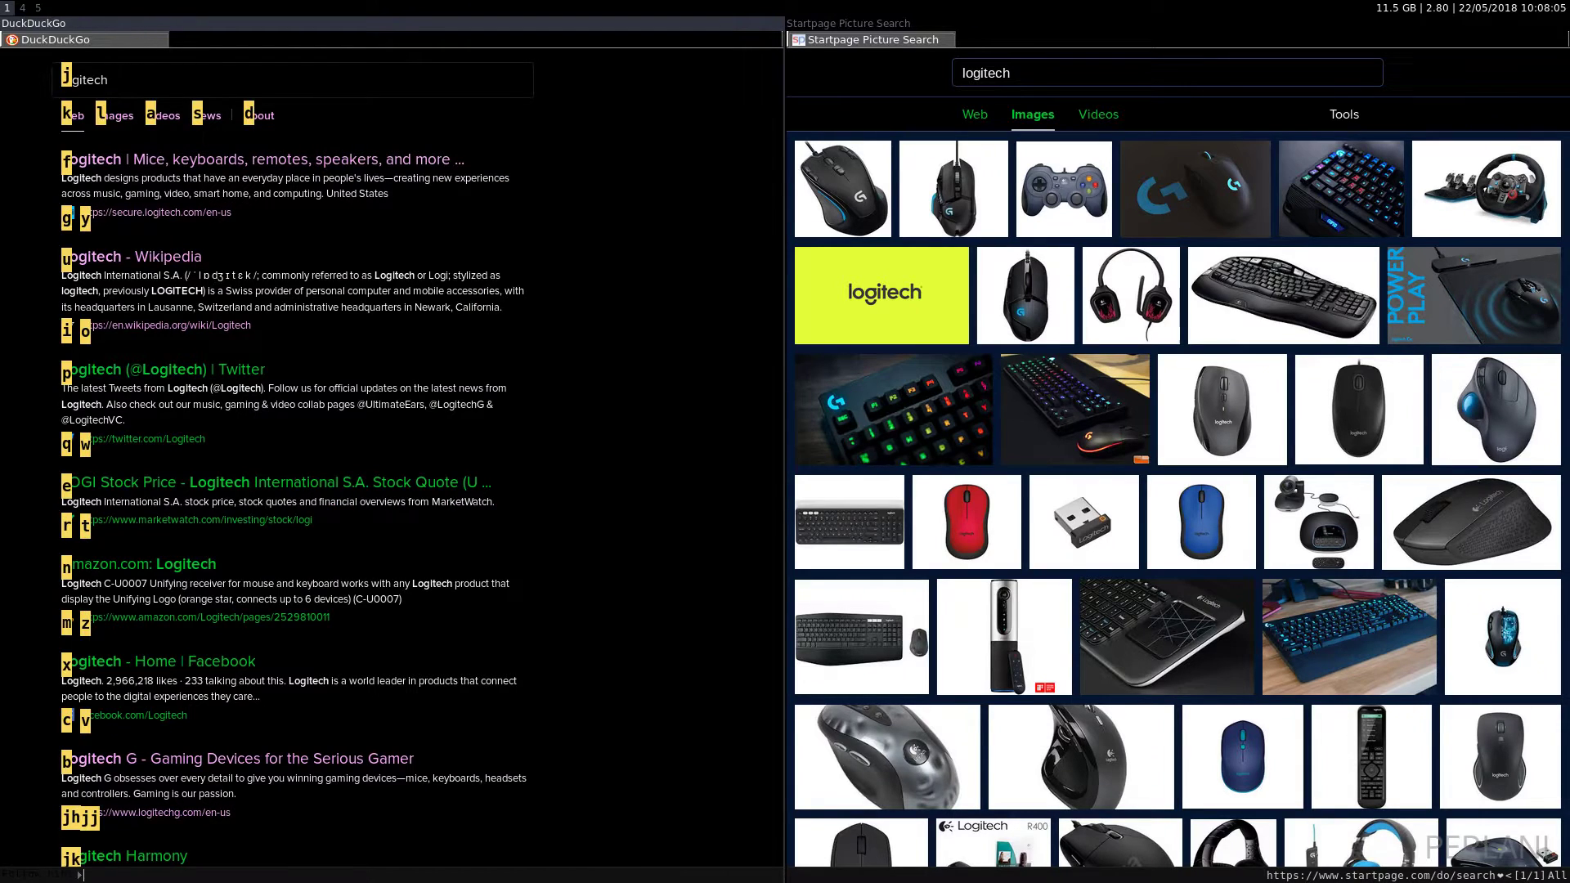
{"action": "key", "text": "e"}
{"action": "key", "text": "f"}
{"action": "key", "text": "r"}
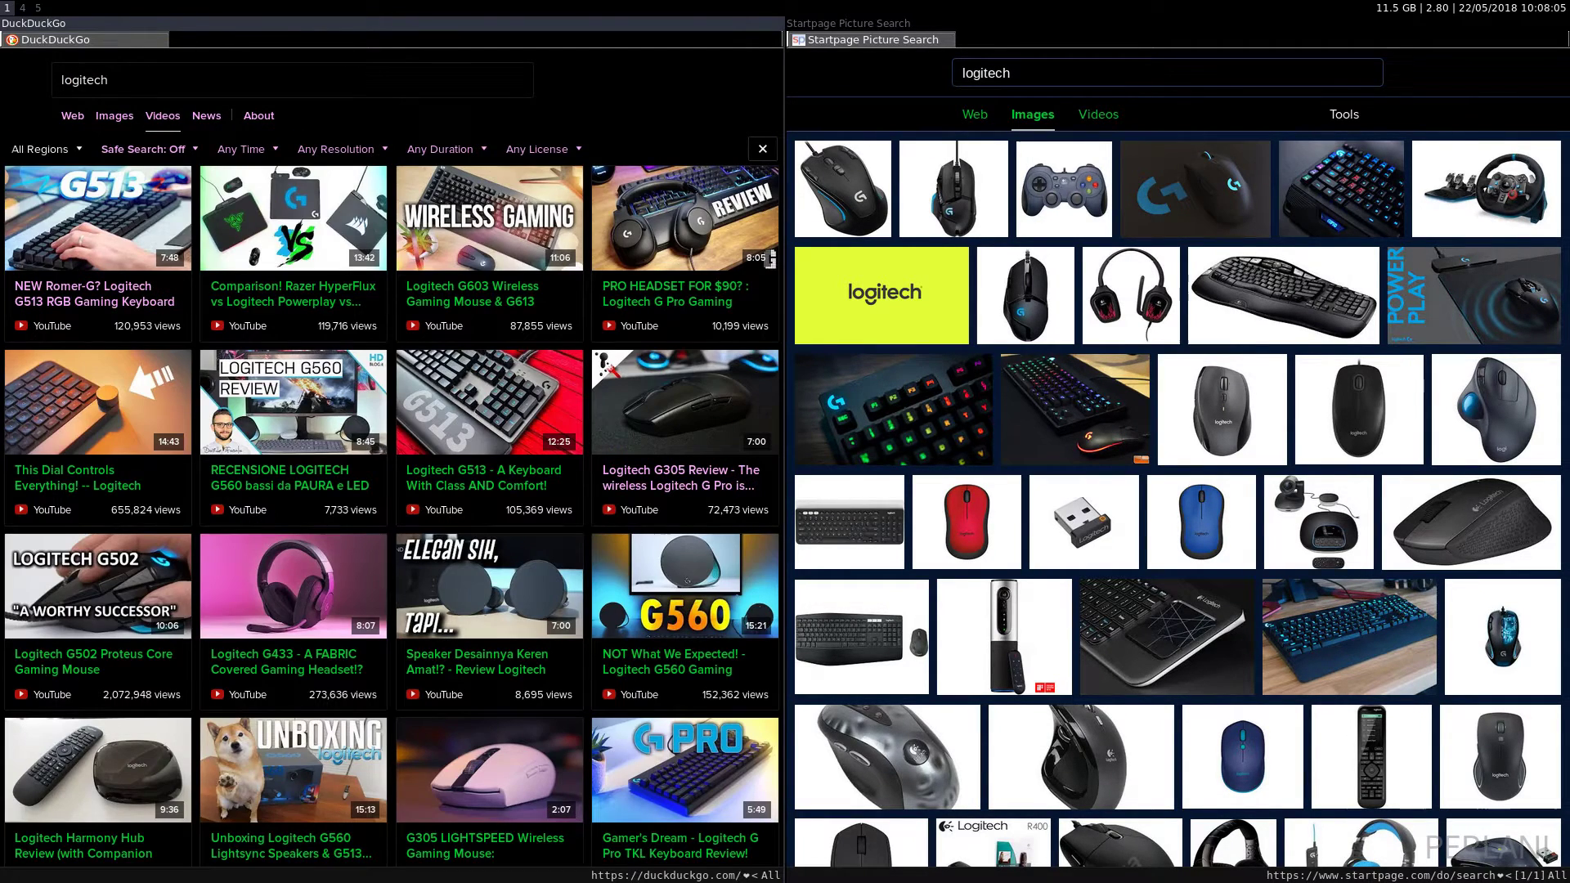
Return both DuckDuckGo and Startpage to their web results for "logitech"
{"action": "key", "text": "f"}
{"action": "key", "text": "w"}
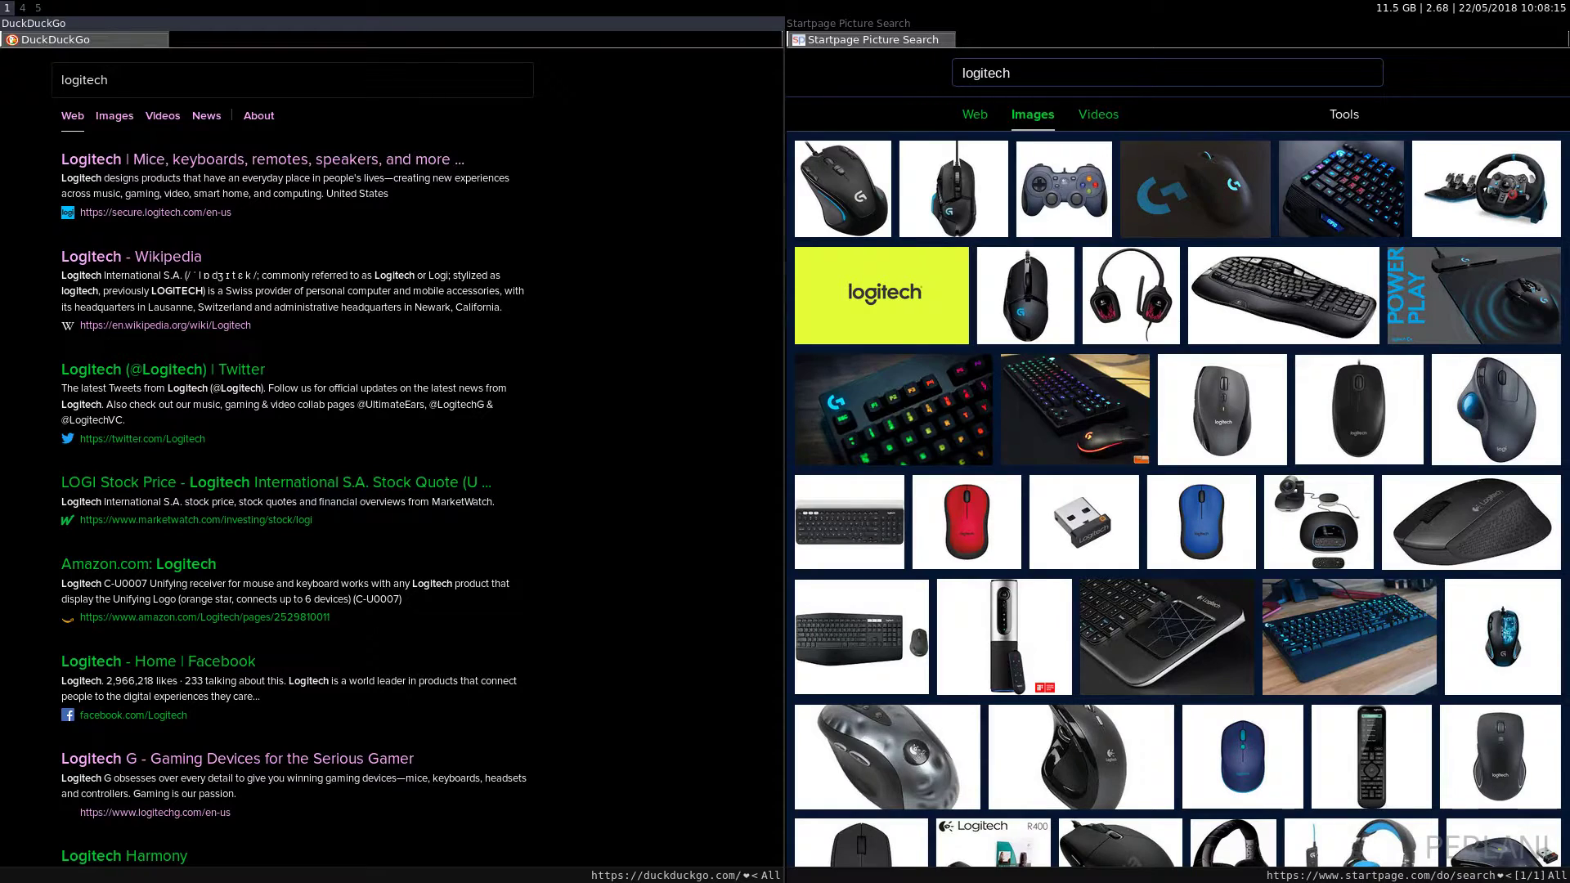
{"action": "key", "text": "super+l"}
{"action": "key", "text": "f"}
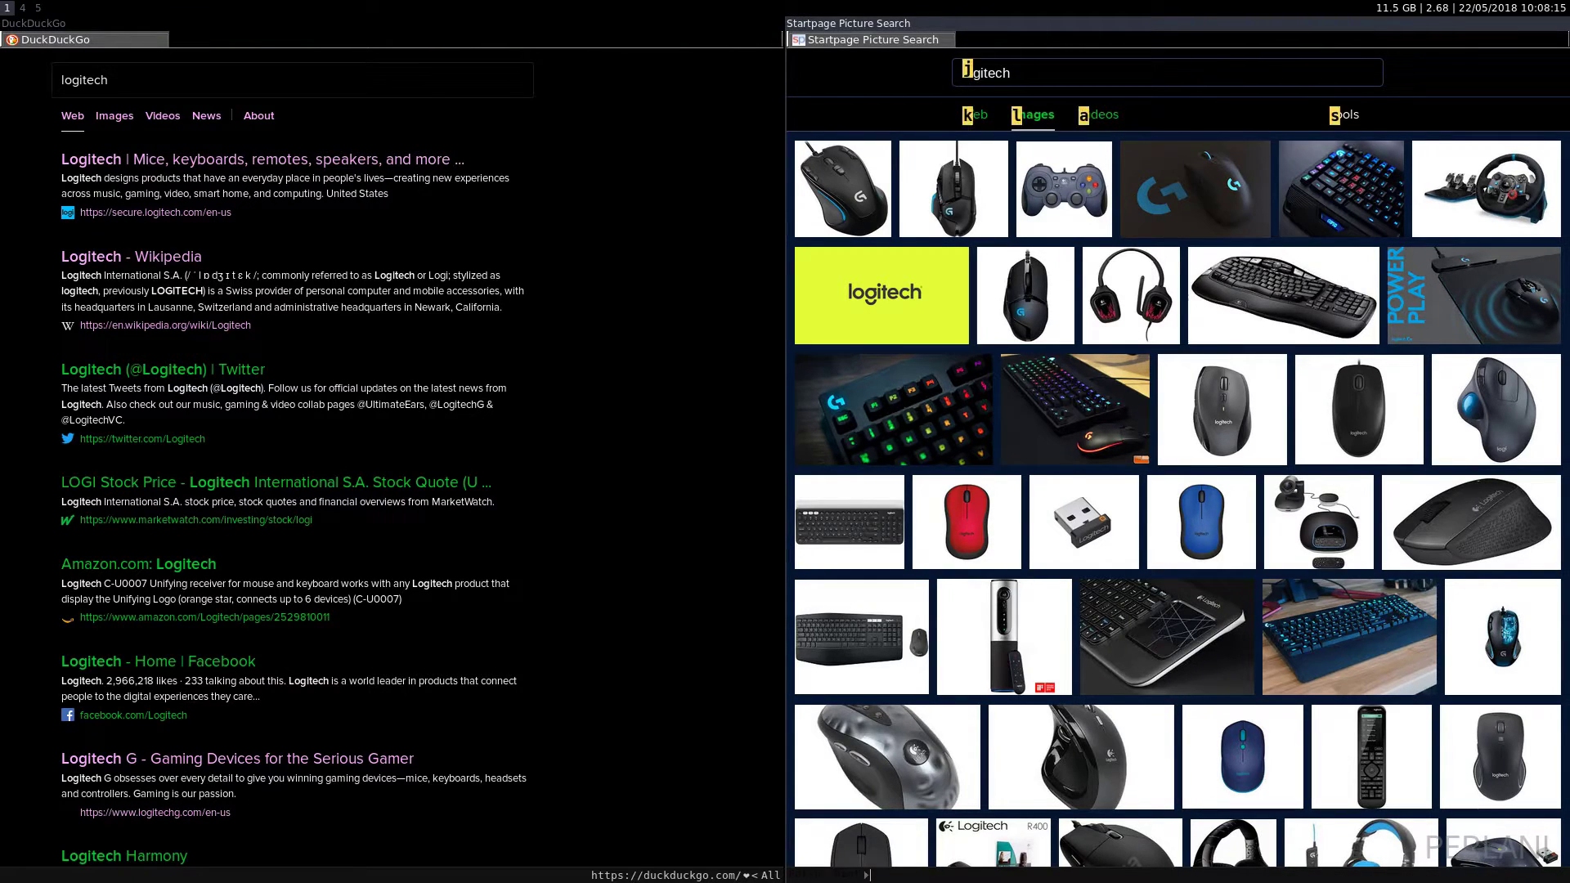
{"action": "key", "text": "2"}
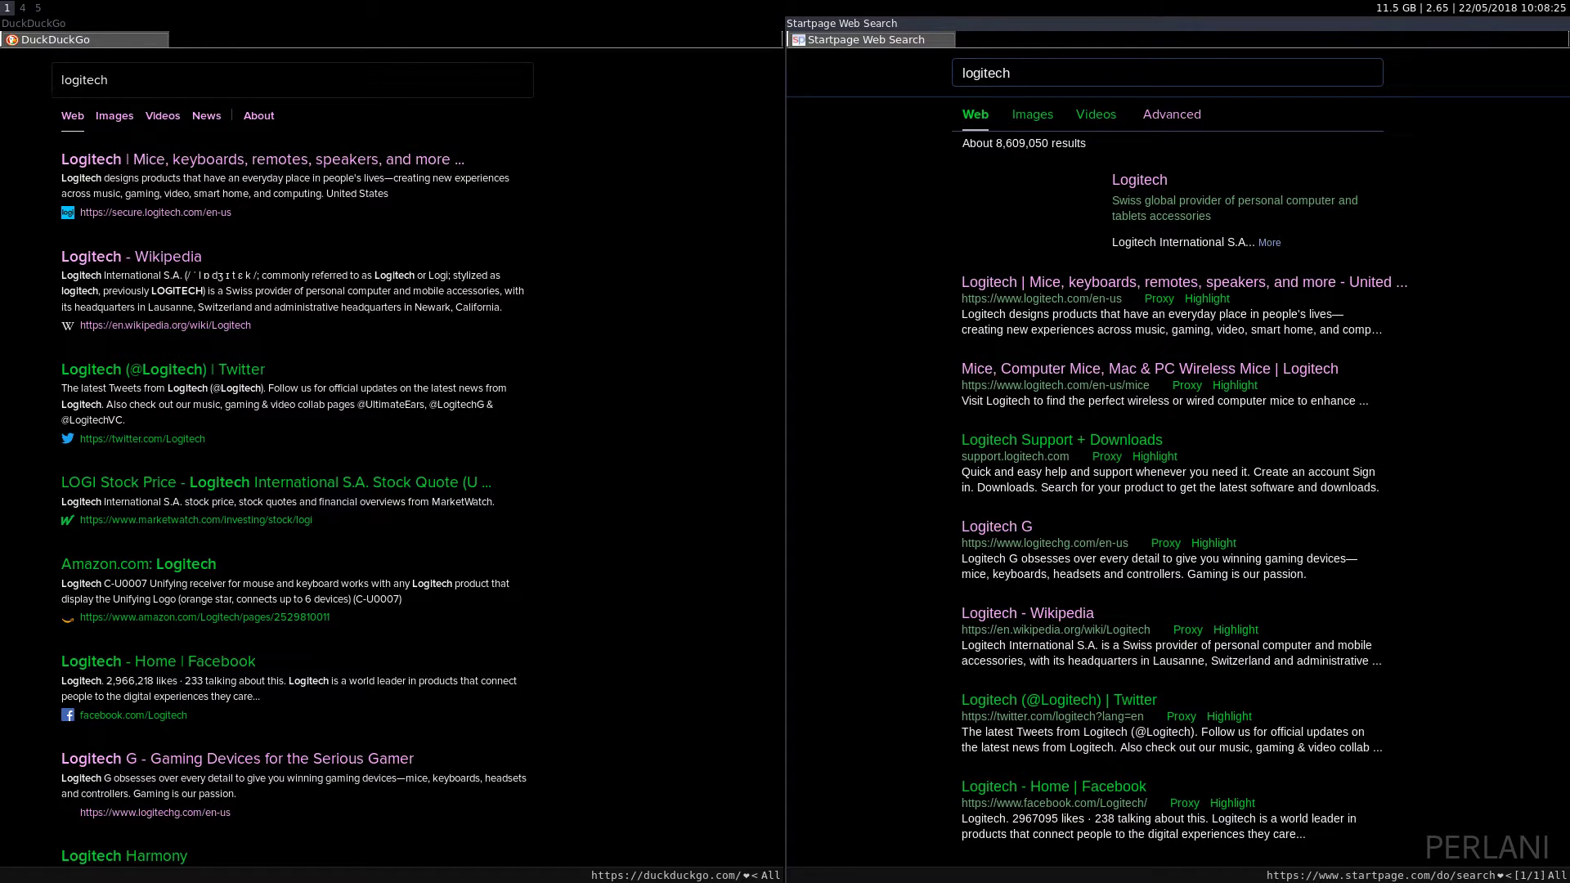
Open duckduckgo.com/settings in place of the DuckDuckGo results page
{"action": "key", "text": "super+h"}
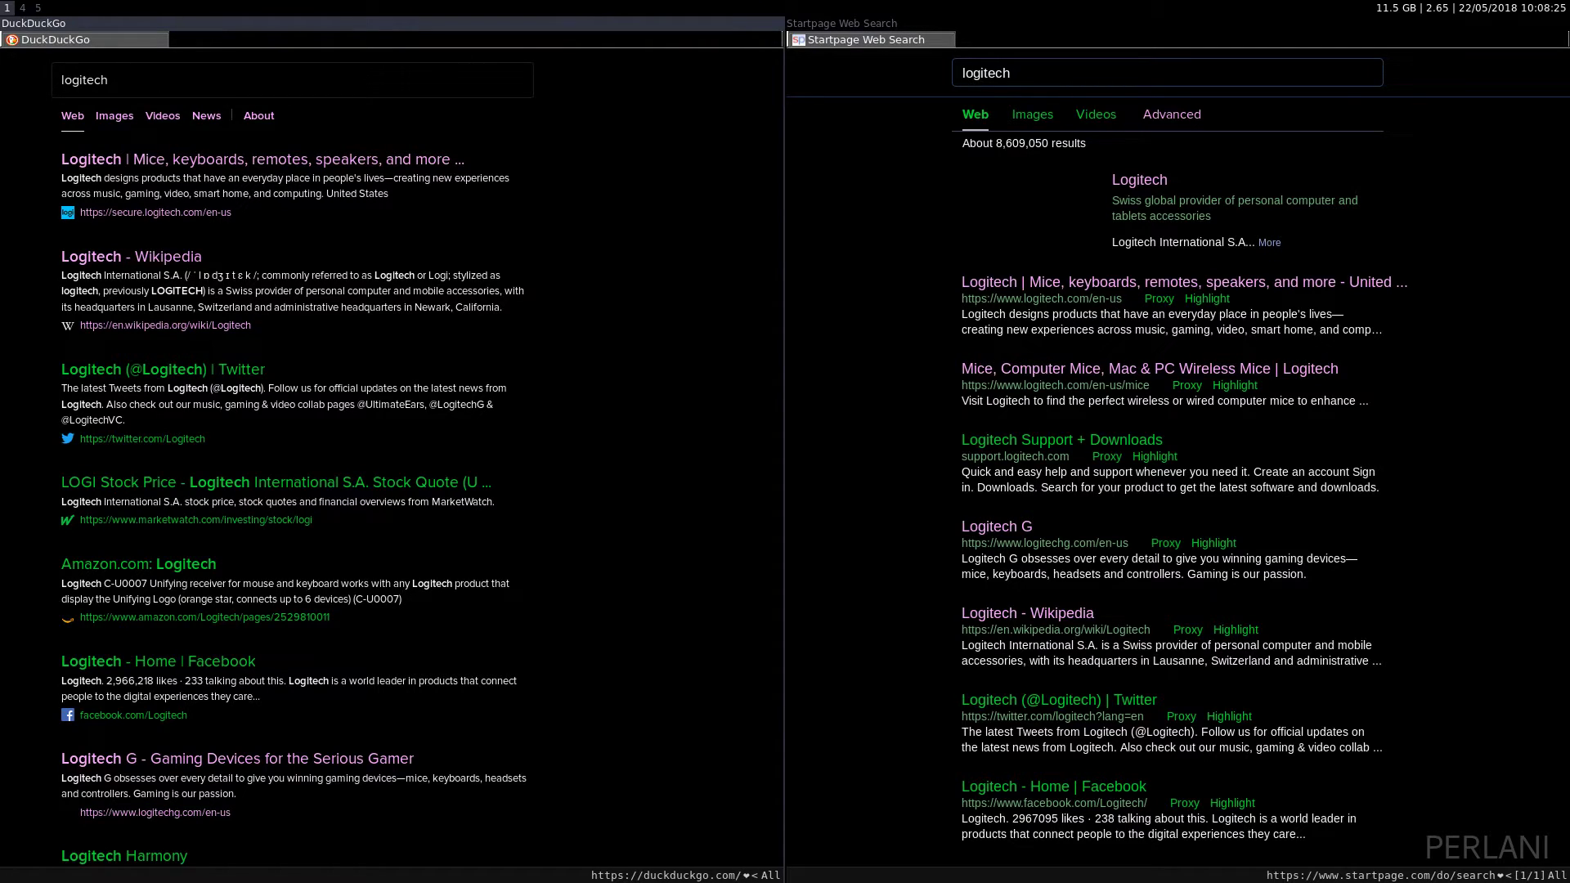
{"action": "key", "text": "o"}
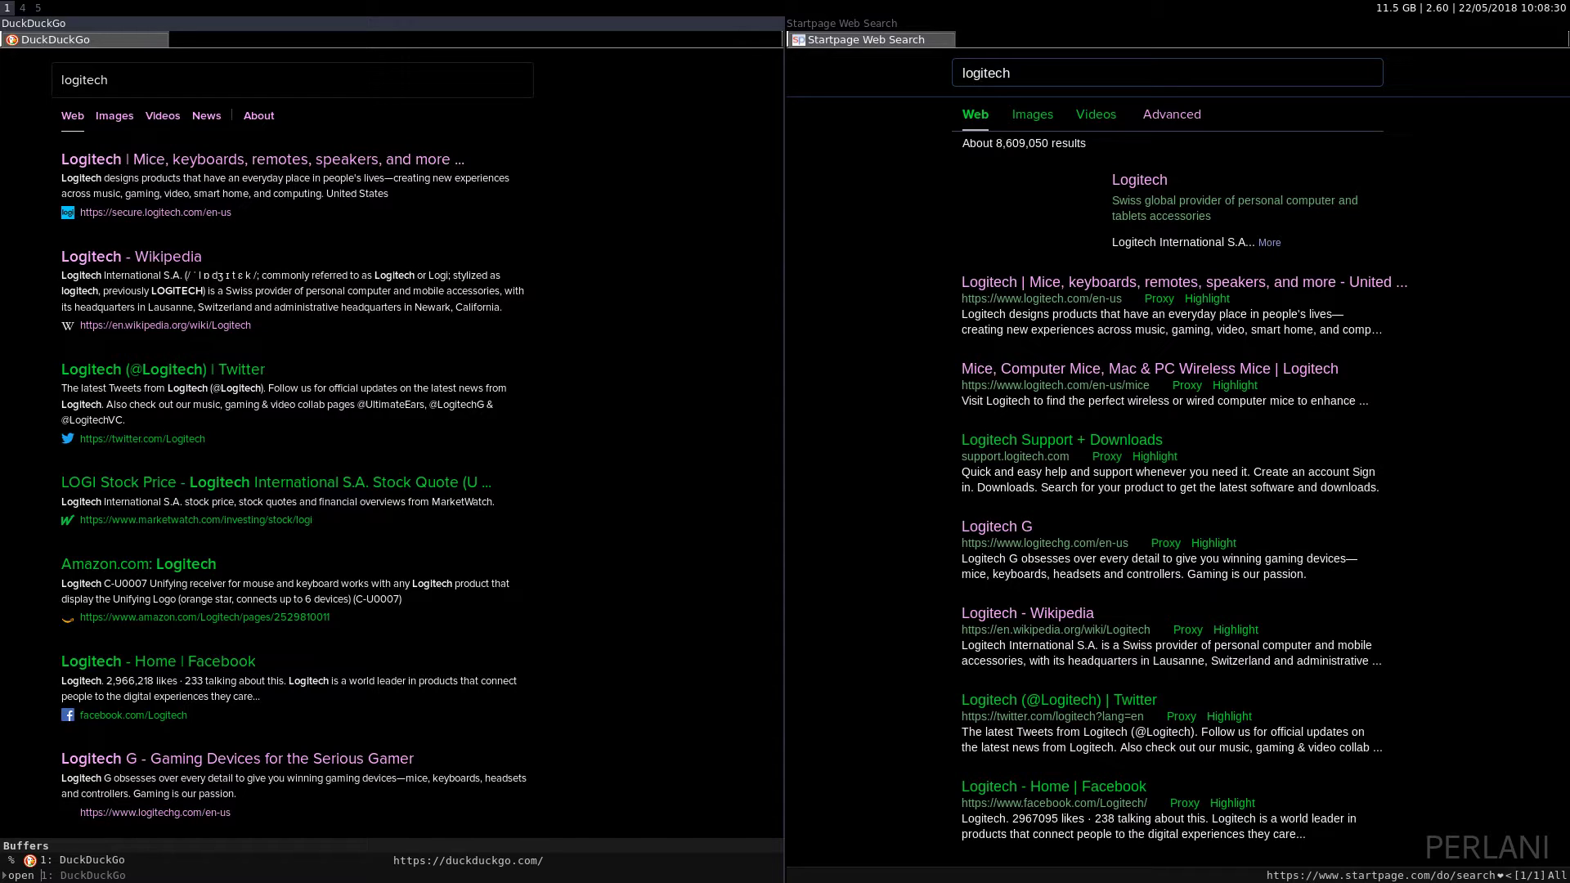
{"action": "type", "text": "duckduckgo.com/settings"}
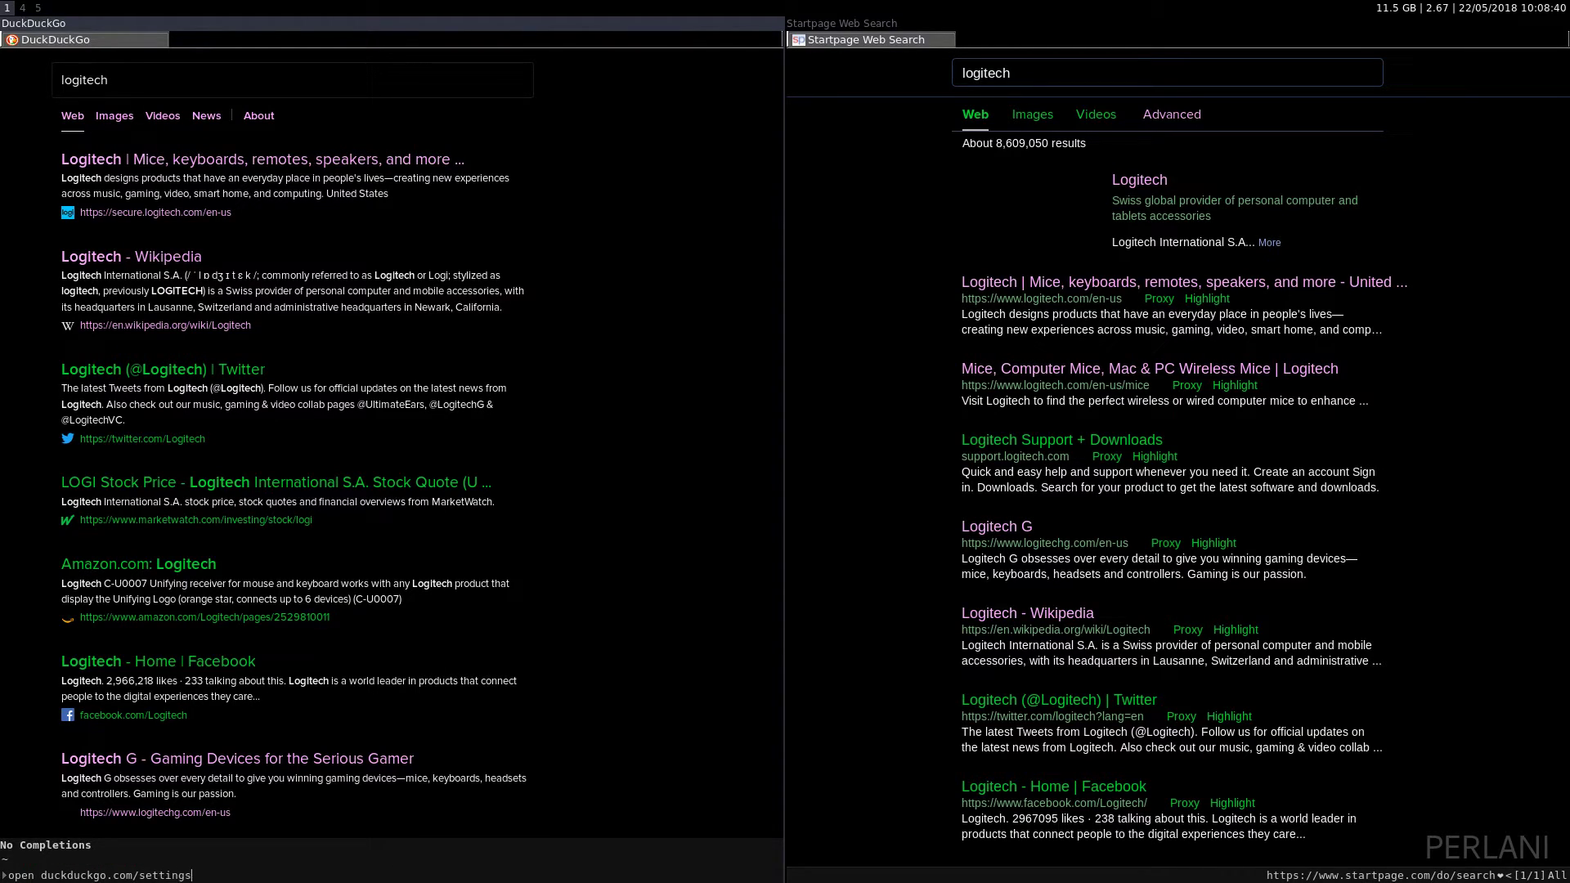
{"action": "key", "text": "Return"}
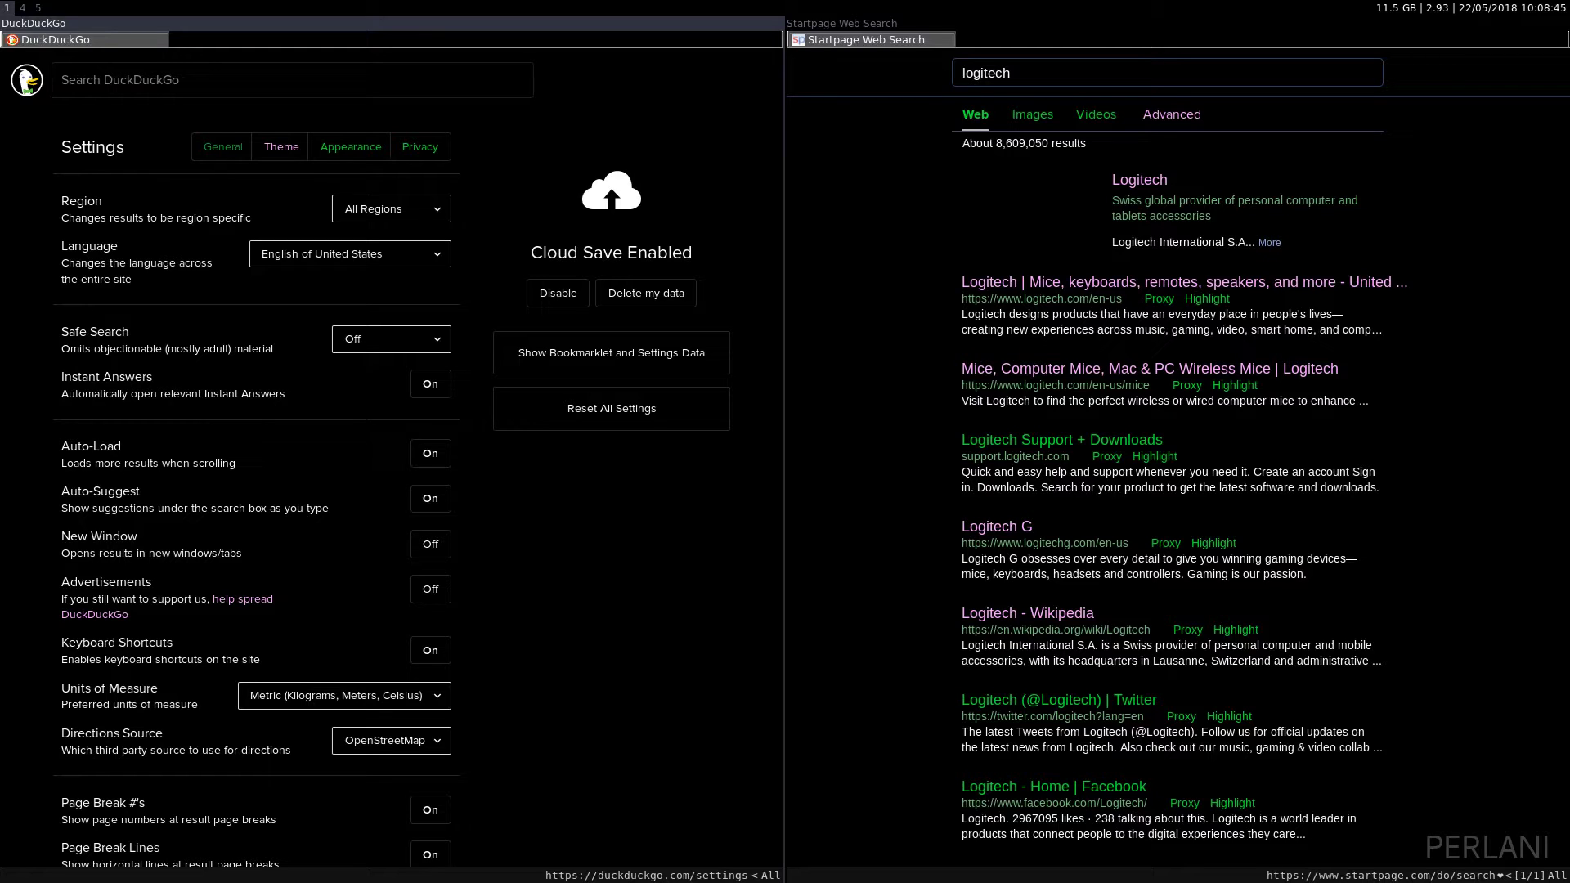
Look through DuckDuckGo's General settings and open its Privacy settings
{"action": "scroll", "coordinate": [392, 458], "scroll_direction": "down", "scroll_amount": 7}
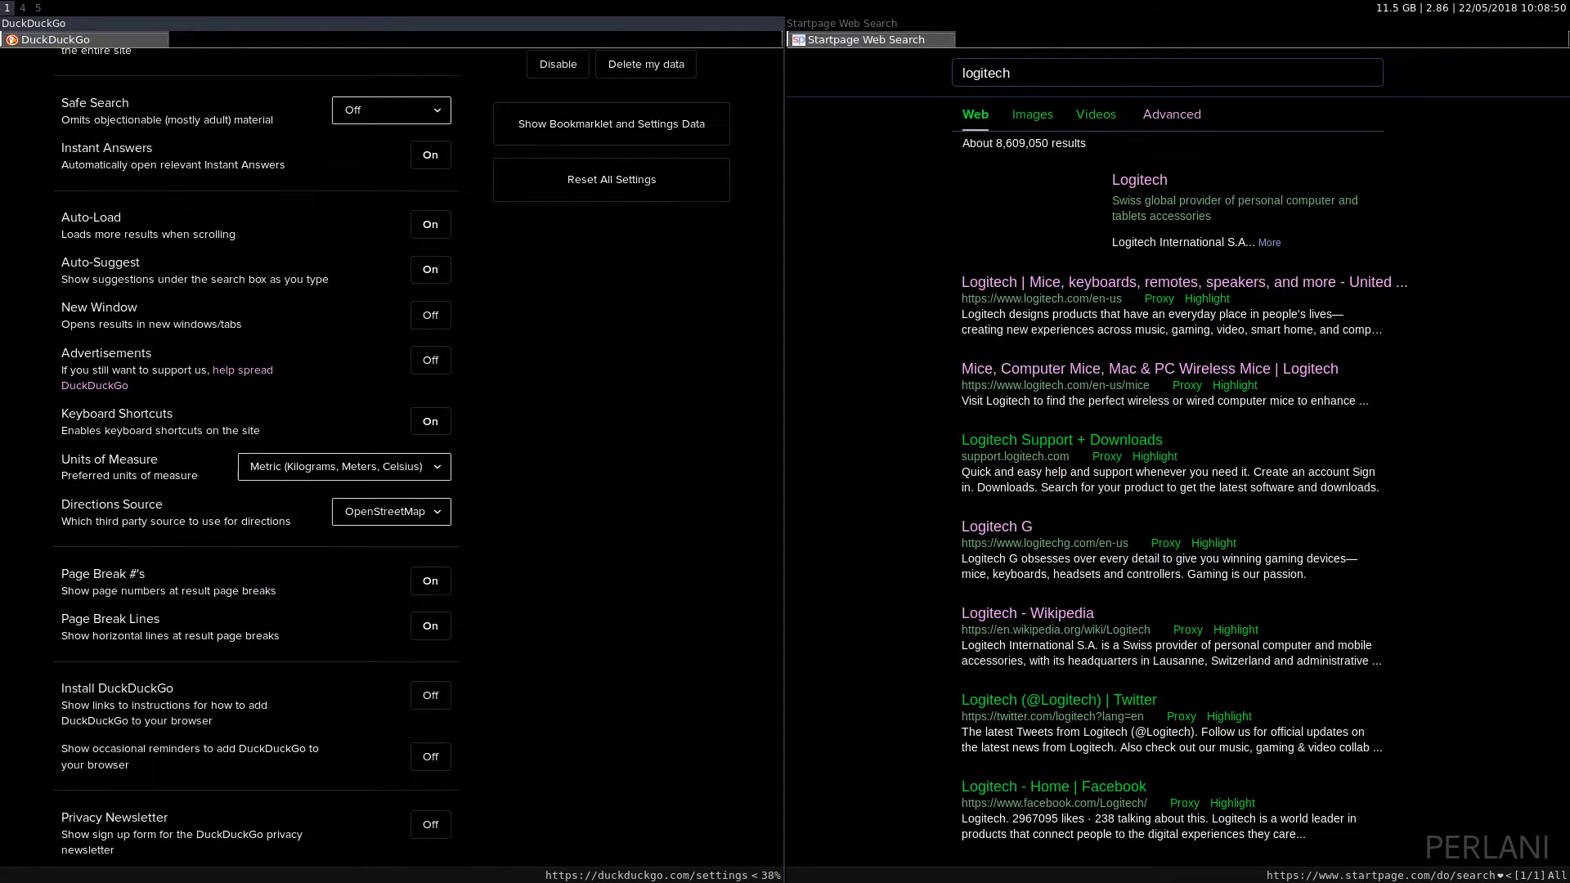
{"action": "scroll", "coordinate": [393, 458], "scroll_direction": "up", "scroll_amount": 7}
{"action": "key", "text": "f"}
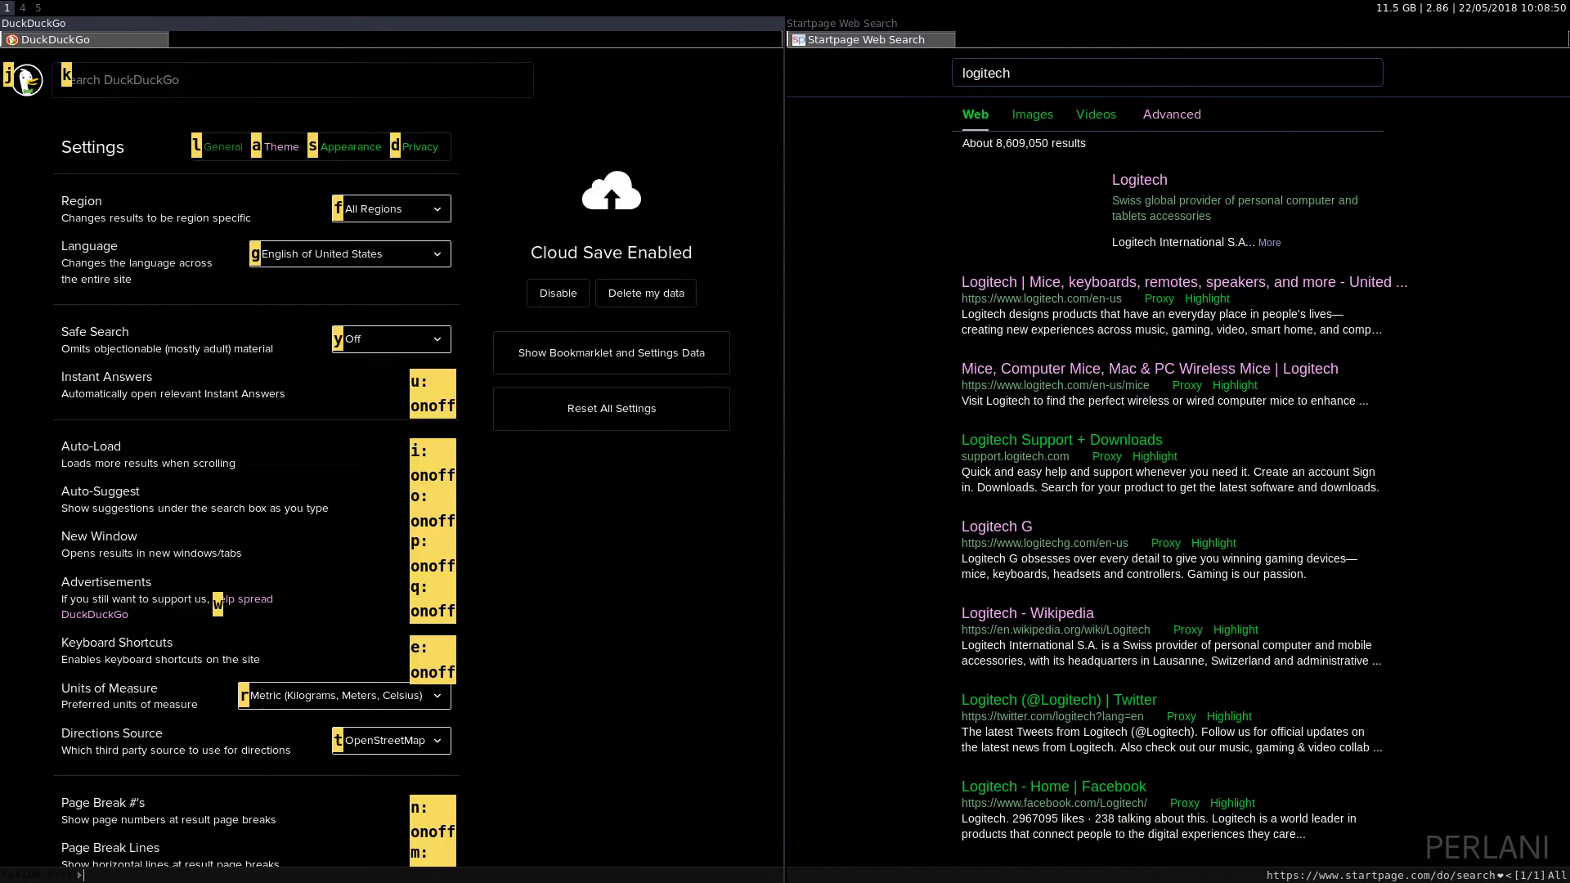
{"action": "key", "text": "d"}
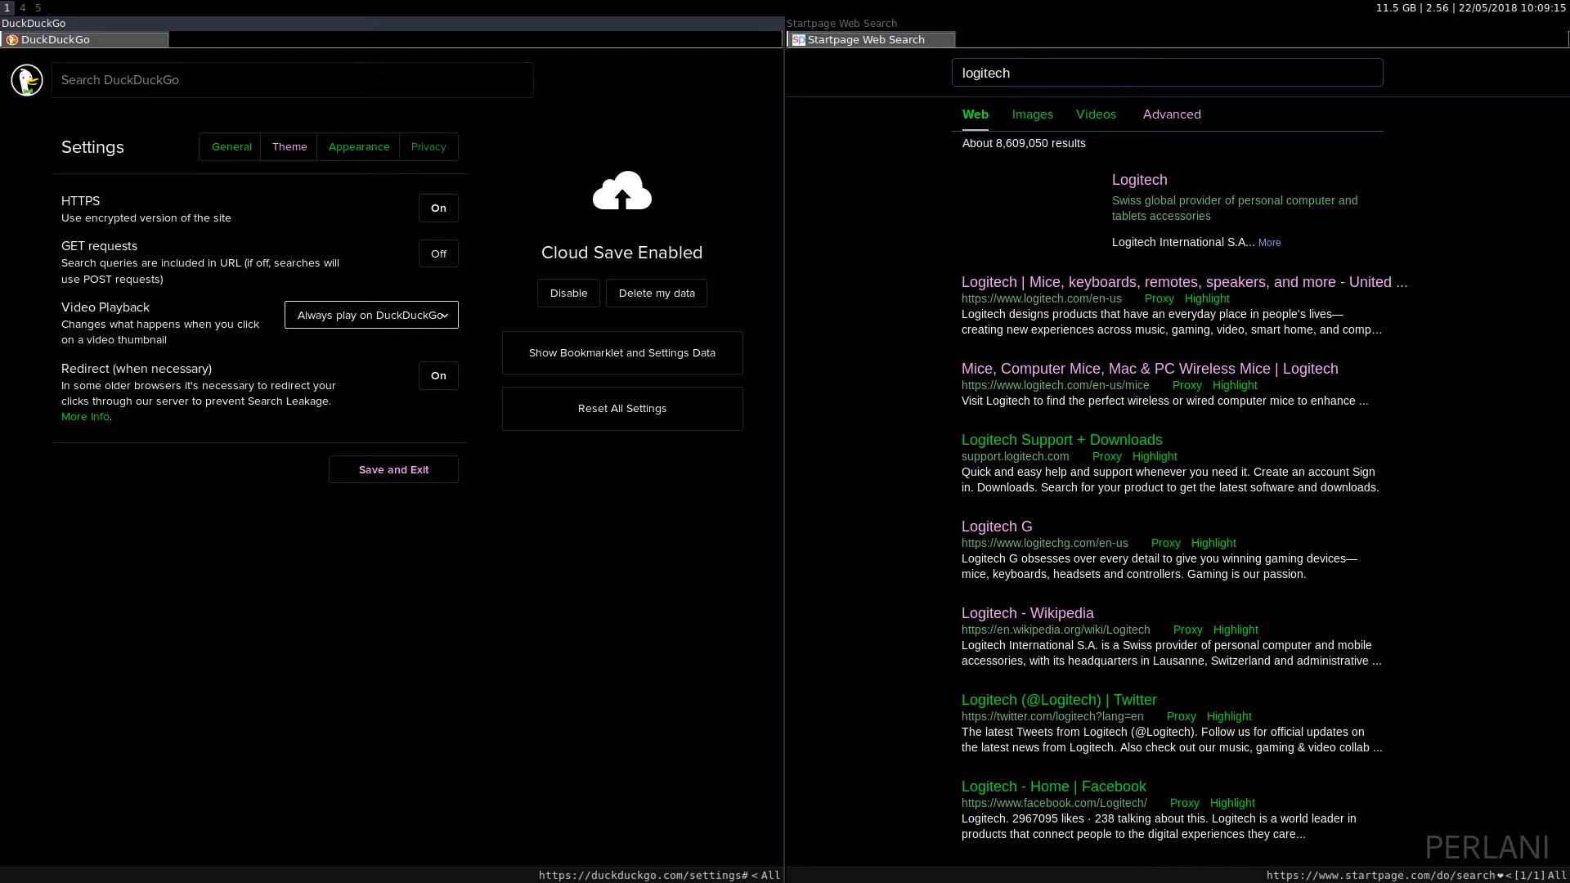
Return DuckDuckGo's settings to the General section, look through them to the end, and switch focus to the Startpage window
{"action": "key", "text": "f"}
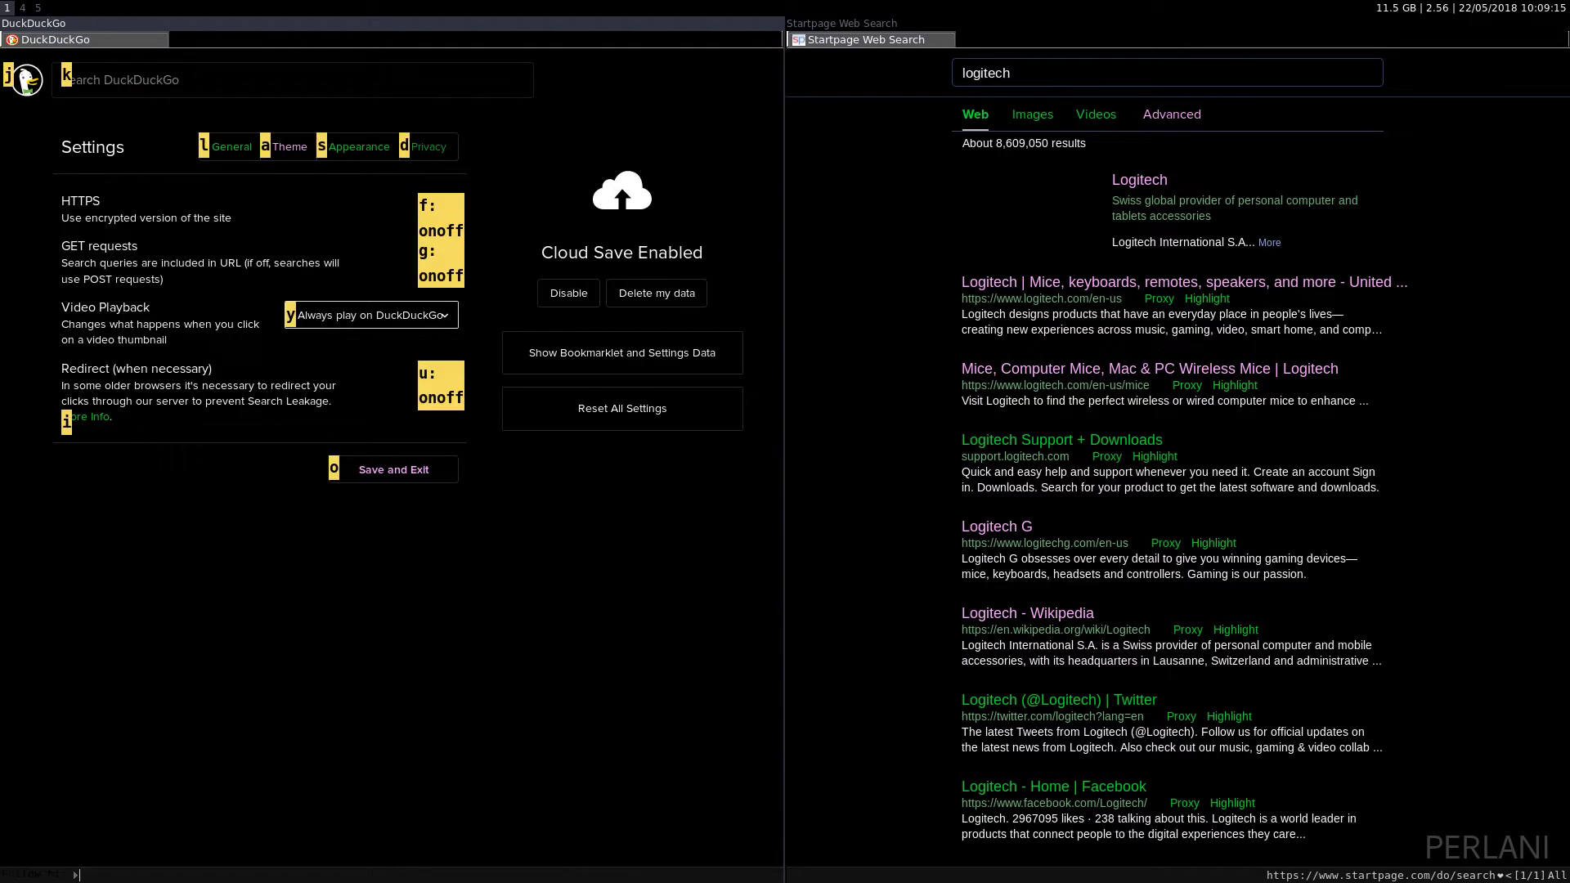
{"action": "key", "text": "Escape"}
{"action": "key", "text": "f"}
{"action": "key", "text": "3"}
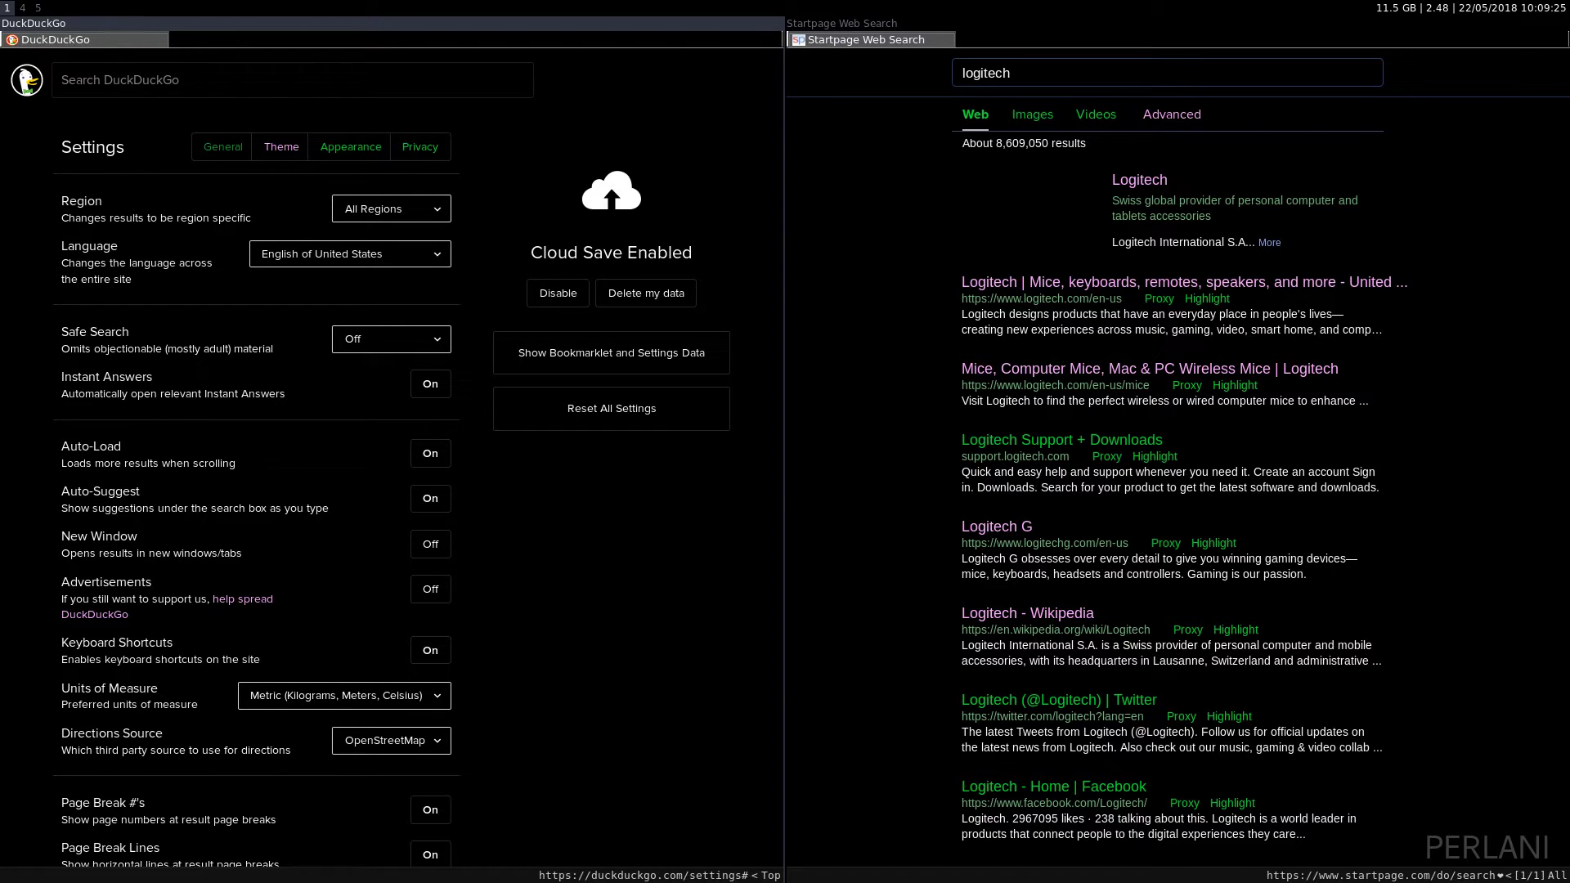
{"action": "scroll", "coordinate": [393, 458], "scroll_direction": "down", "scroll_amount": 3}
{"action": "key", "text": "shift+g"}
{"action": "key", "text": "g"}
{"action": "key", "text": "g"}
{"action": "key", "text": "shift+g"}
{"action": "key", "text": "g"}
{"action": "key", "text": "g"}
{"action": "key", "text": "super+l"}
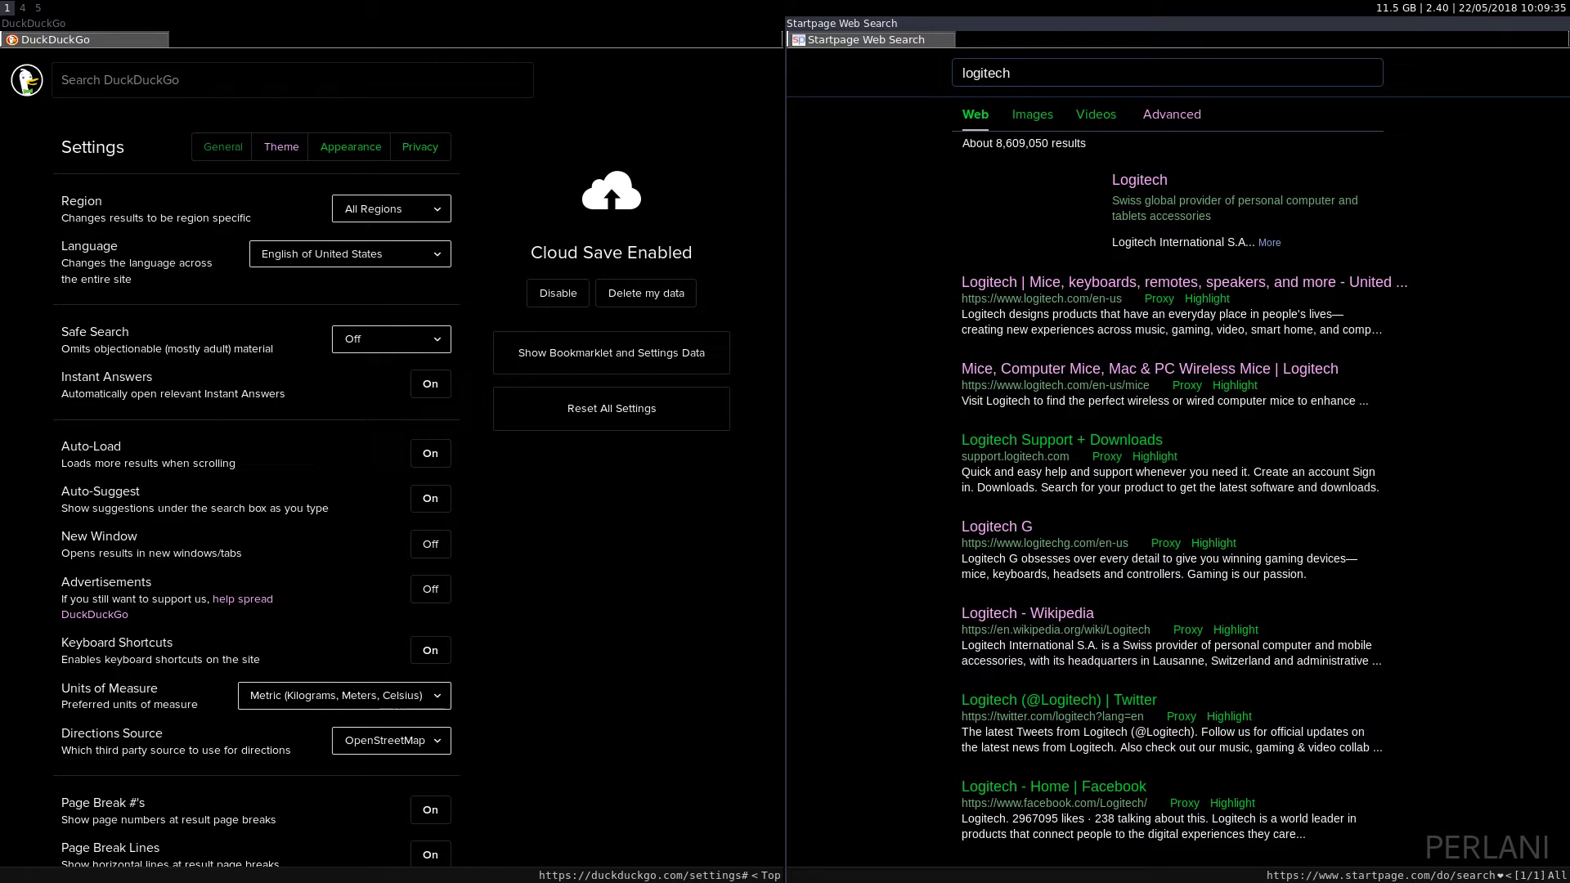
{"action": "type", "text": "open st"}
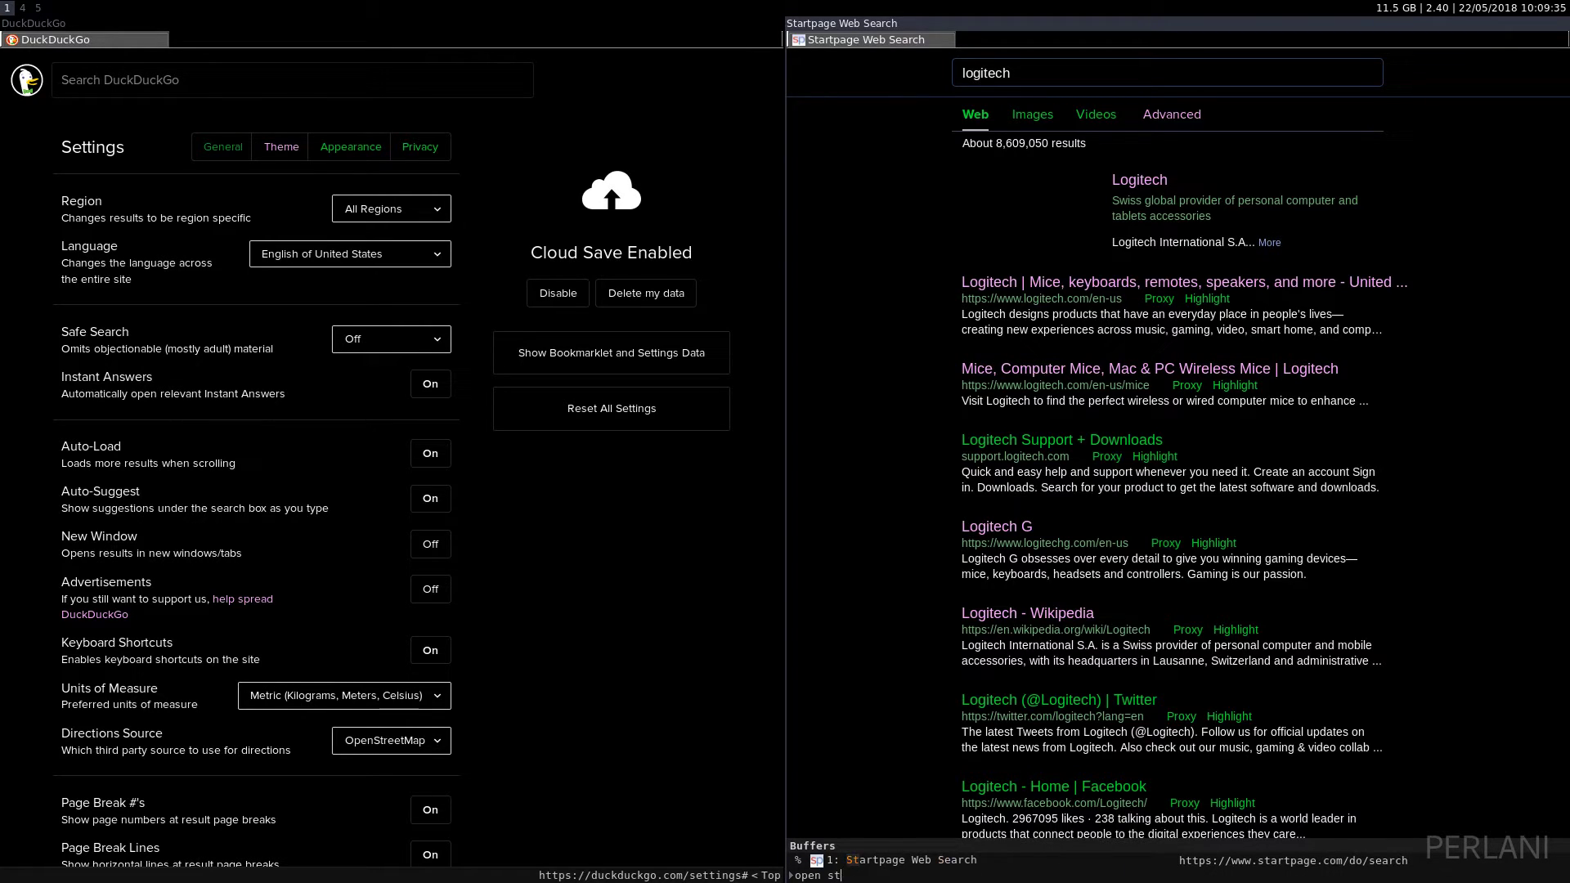
{"action": "type", "text": "artpage.com/do/"}
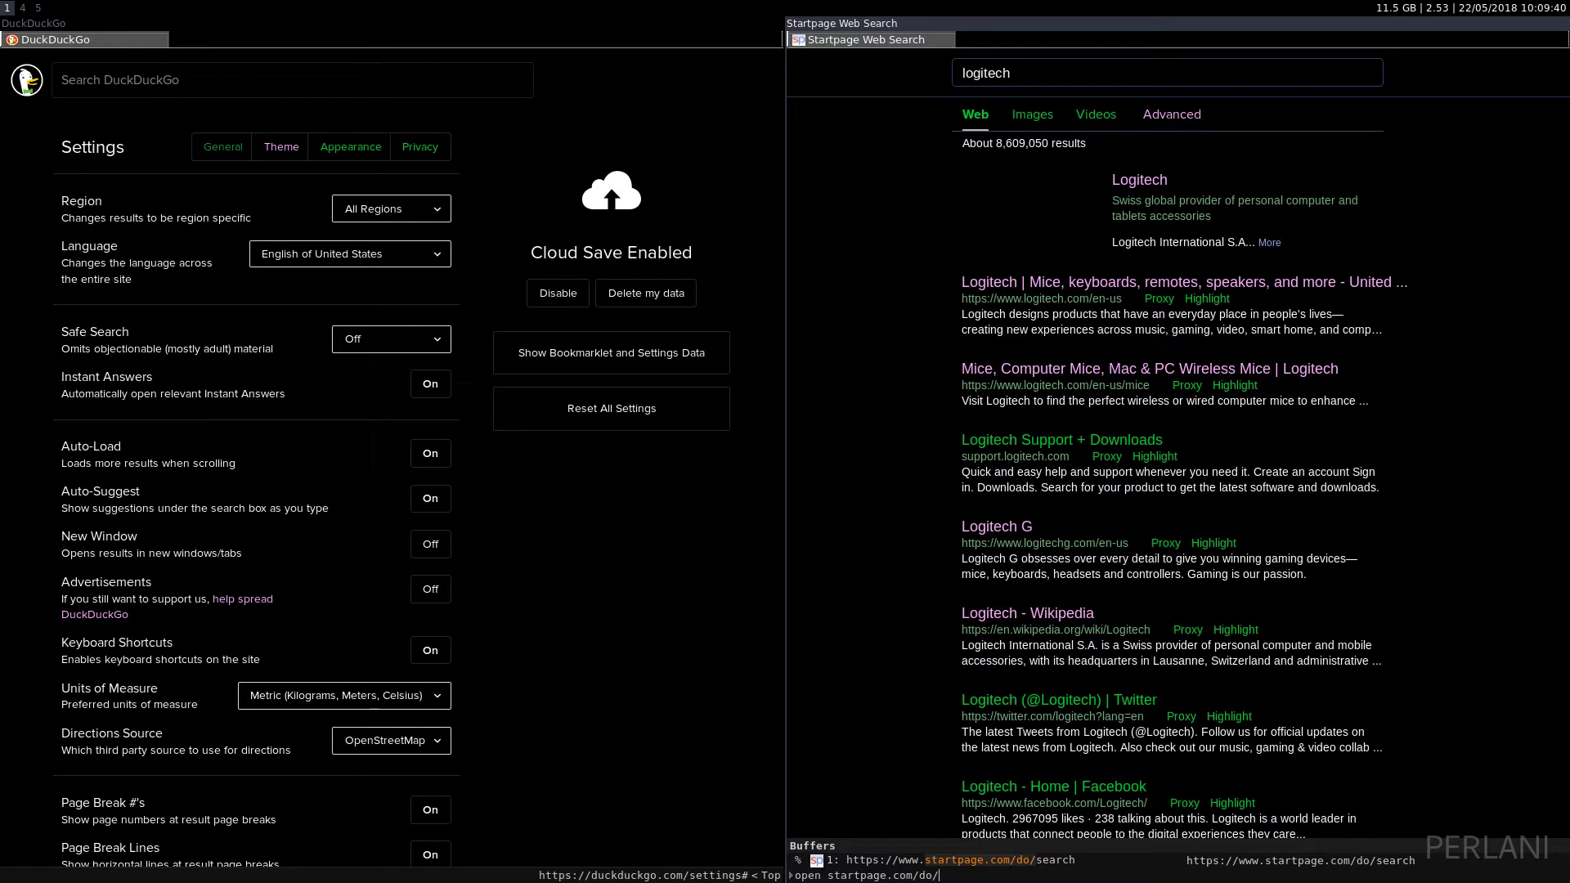
{"action": "key", "text": "Return"}
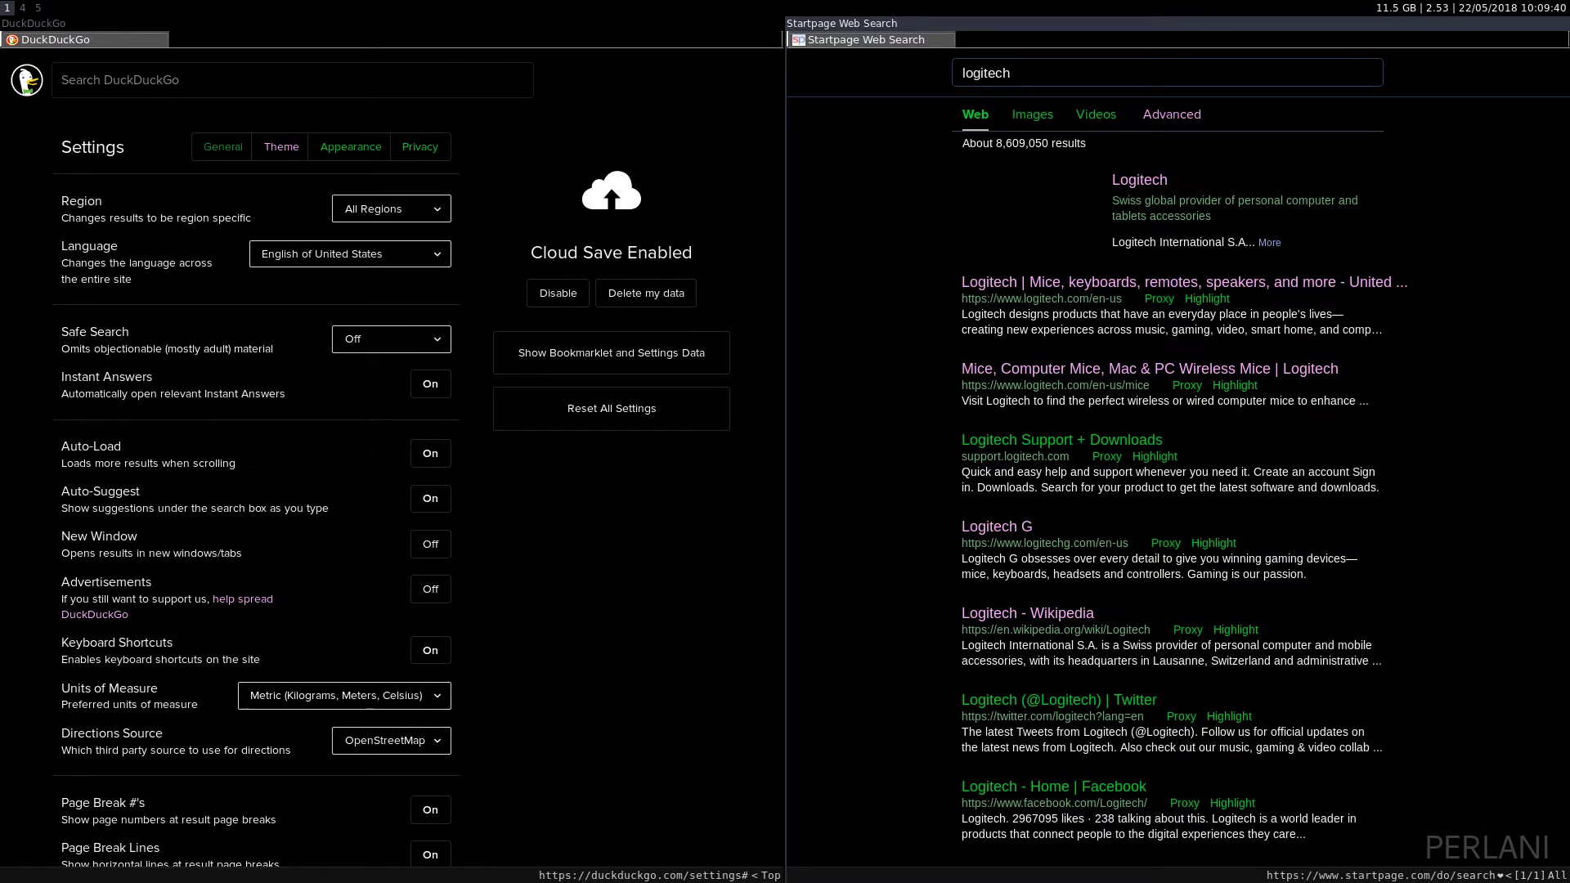
Open startpage.com/do/preferences in place of the Startpage web results
{"action": "type", "text": "open start"}
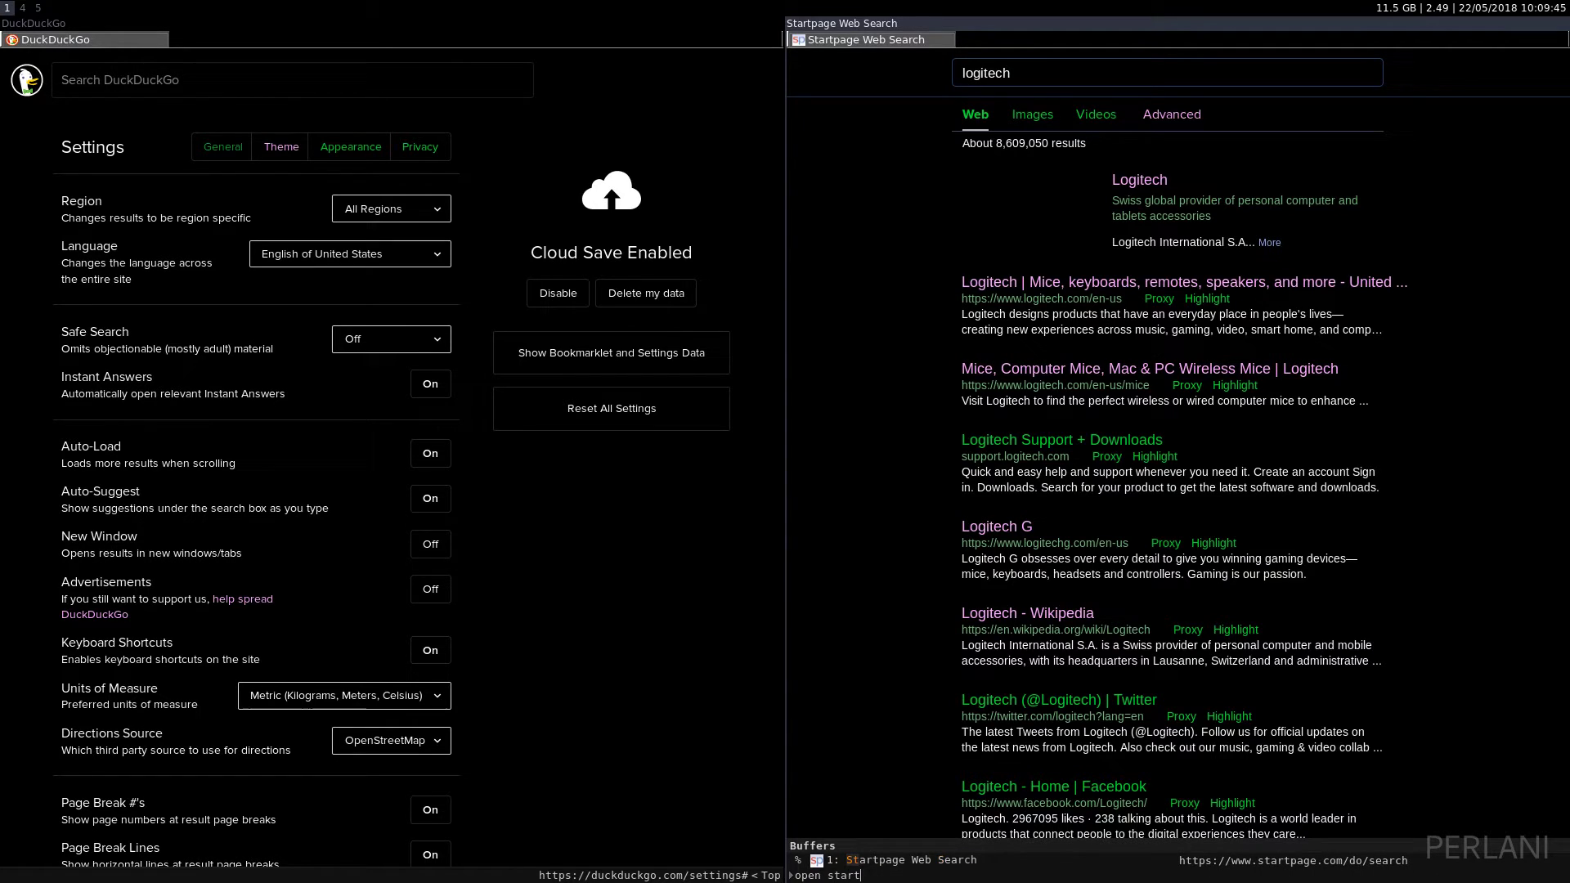
{"action": "type", "text": "page.com/do."}
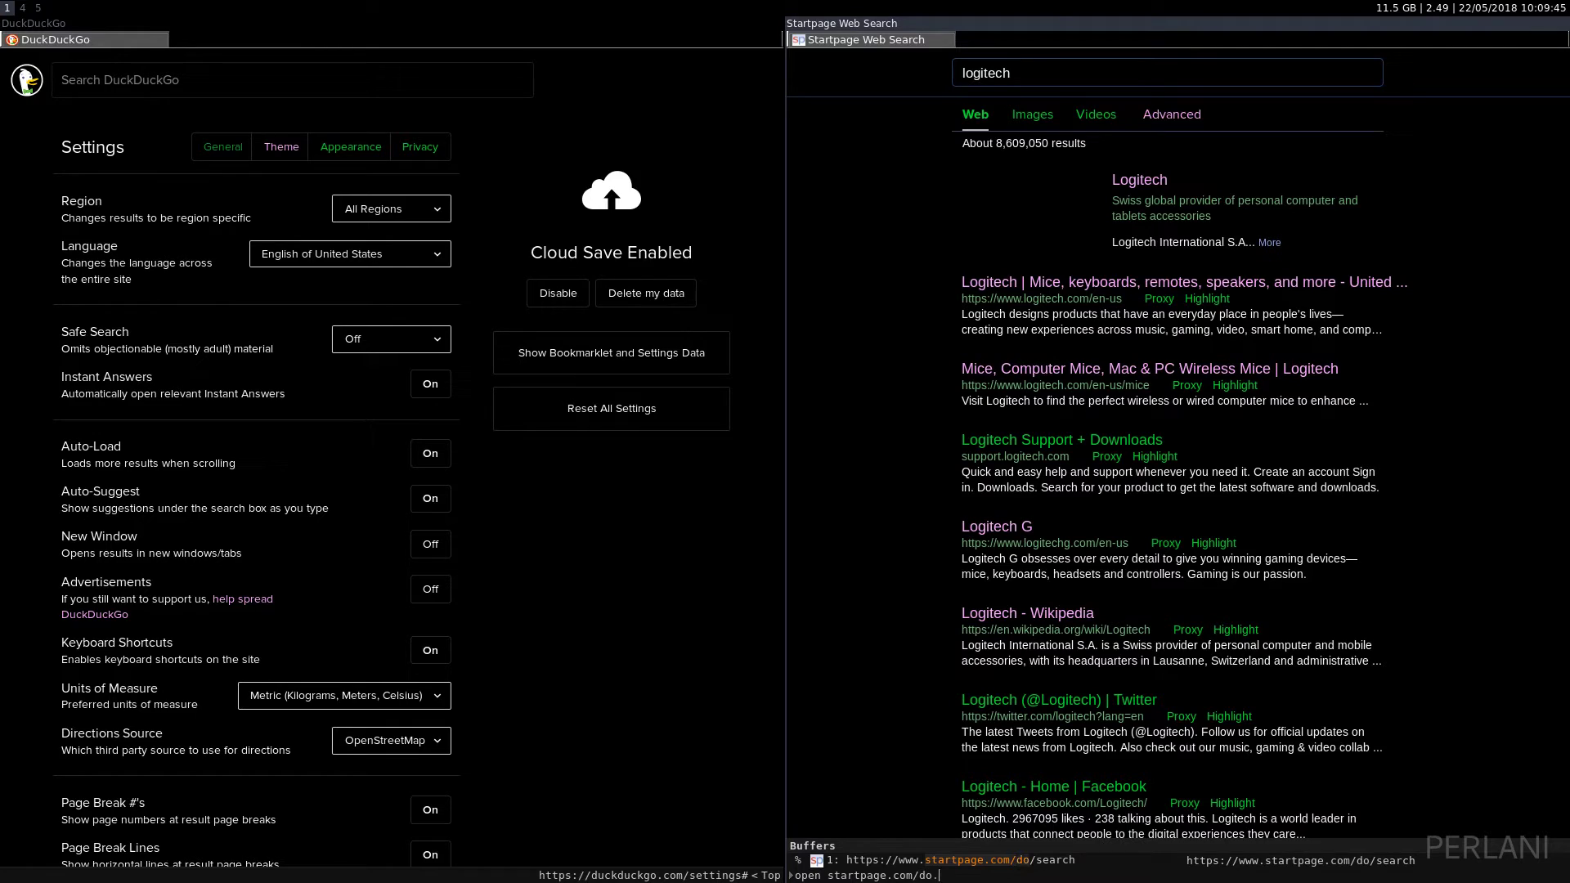
{"action": "key", "text": "BackSpace"}
{"action": "type", "text": "/preferences"}
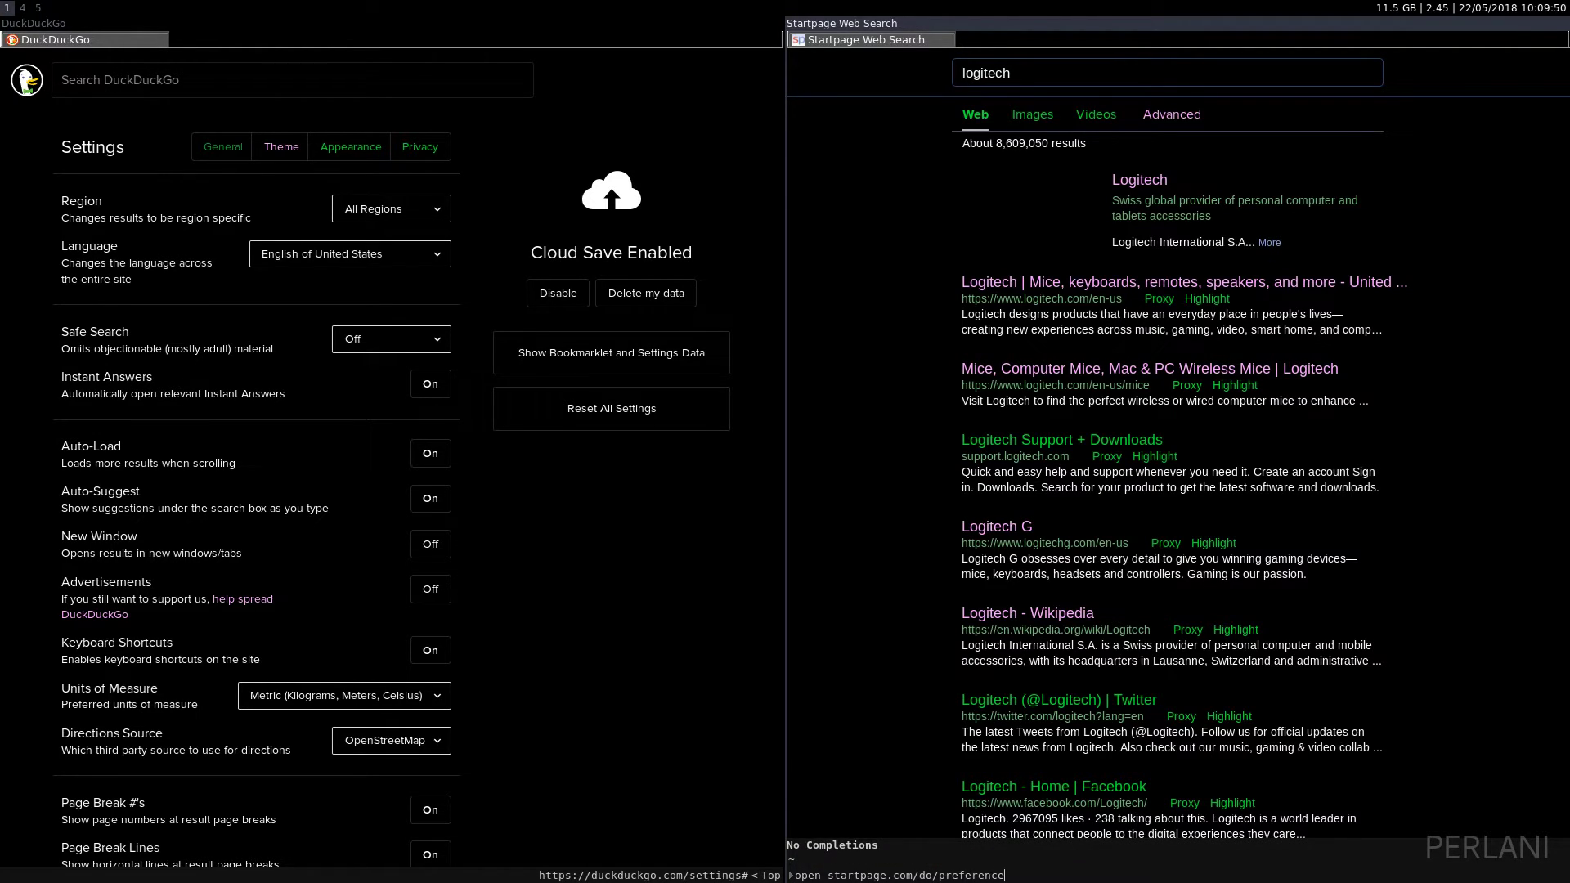
{"action": "key", "text": "Return"}
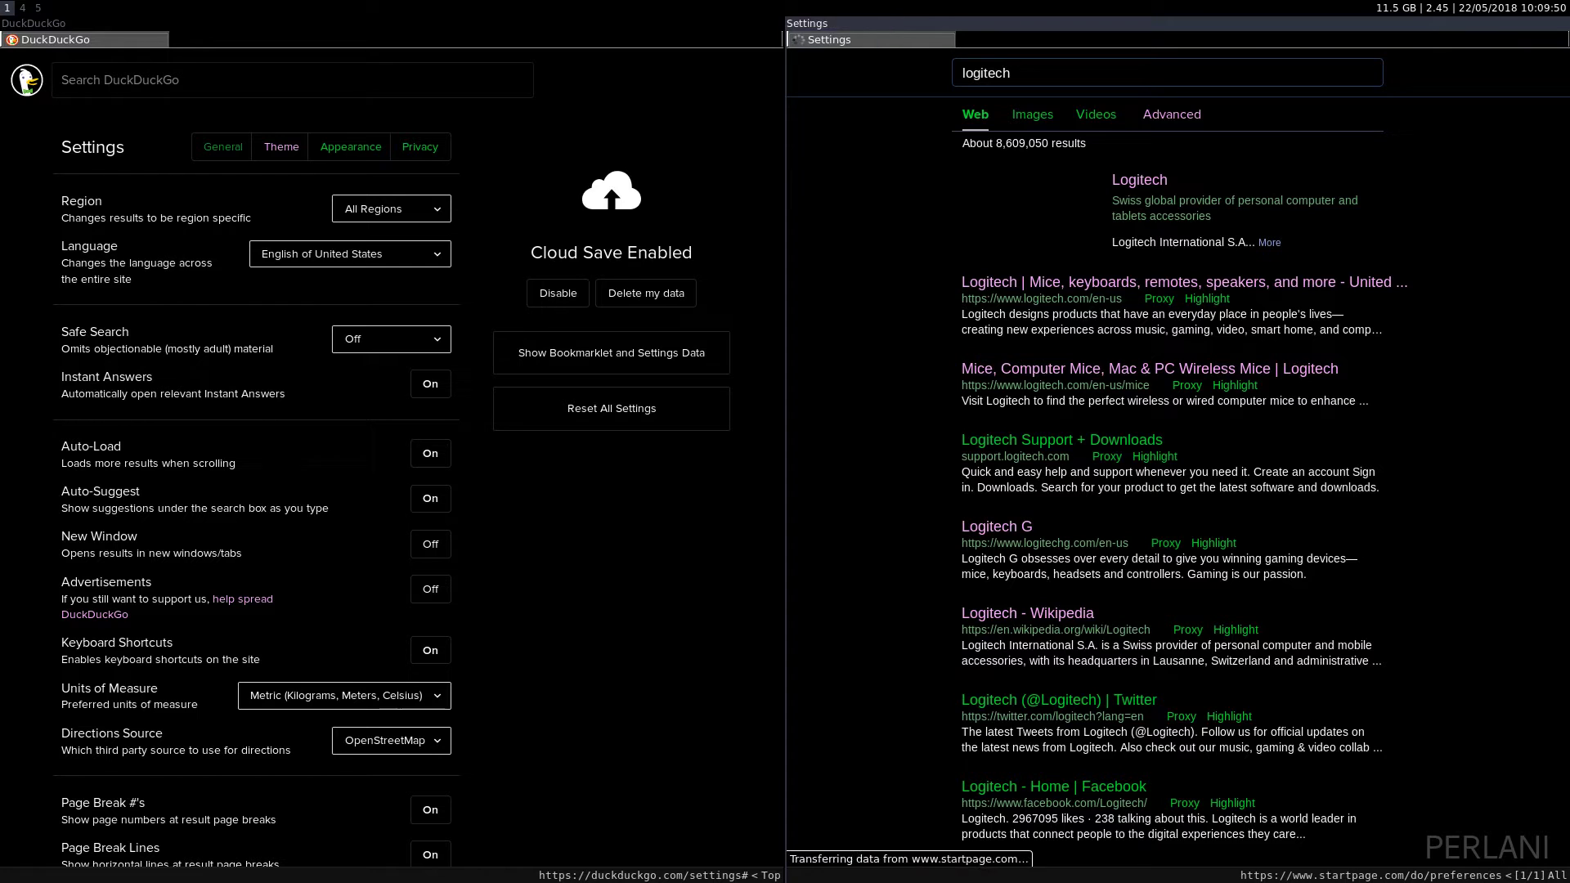
Examine Startpage's search feature, results appearance, and privacy and safety settings
{"action": "scroll", "coordinate": [1178, 491], "scroll_direction": "down", "scroll_amount": 10}
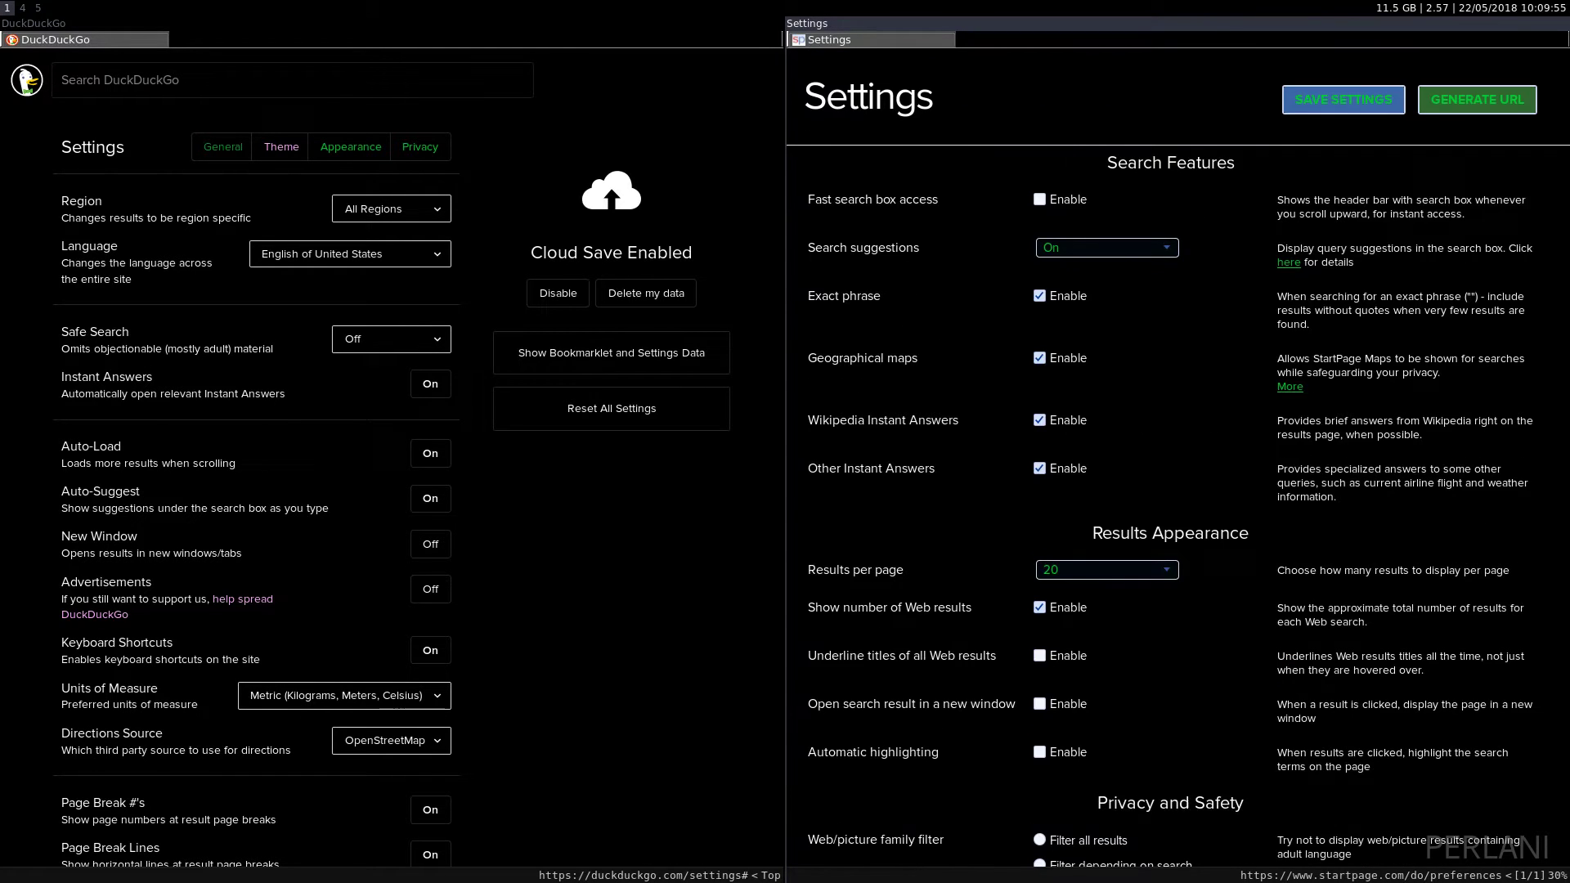
{"action": "scroll", "coordinate": [1178, 507], "scroll_direction": "up", "scroll_amount": 10}
{"action": "scroll", "coordinate": [1178, 507], "scroll_direction": "down", "scroll_amount": 9}
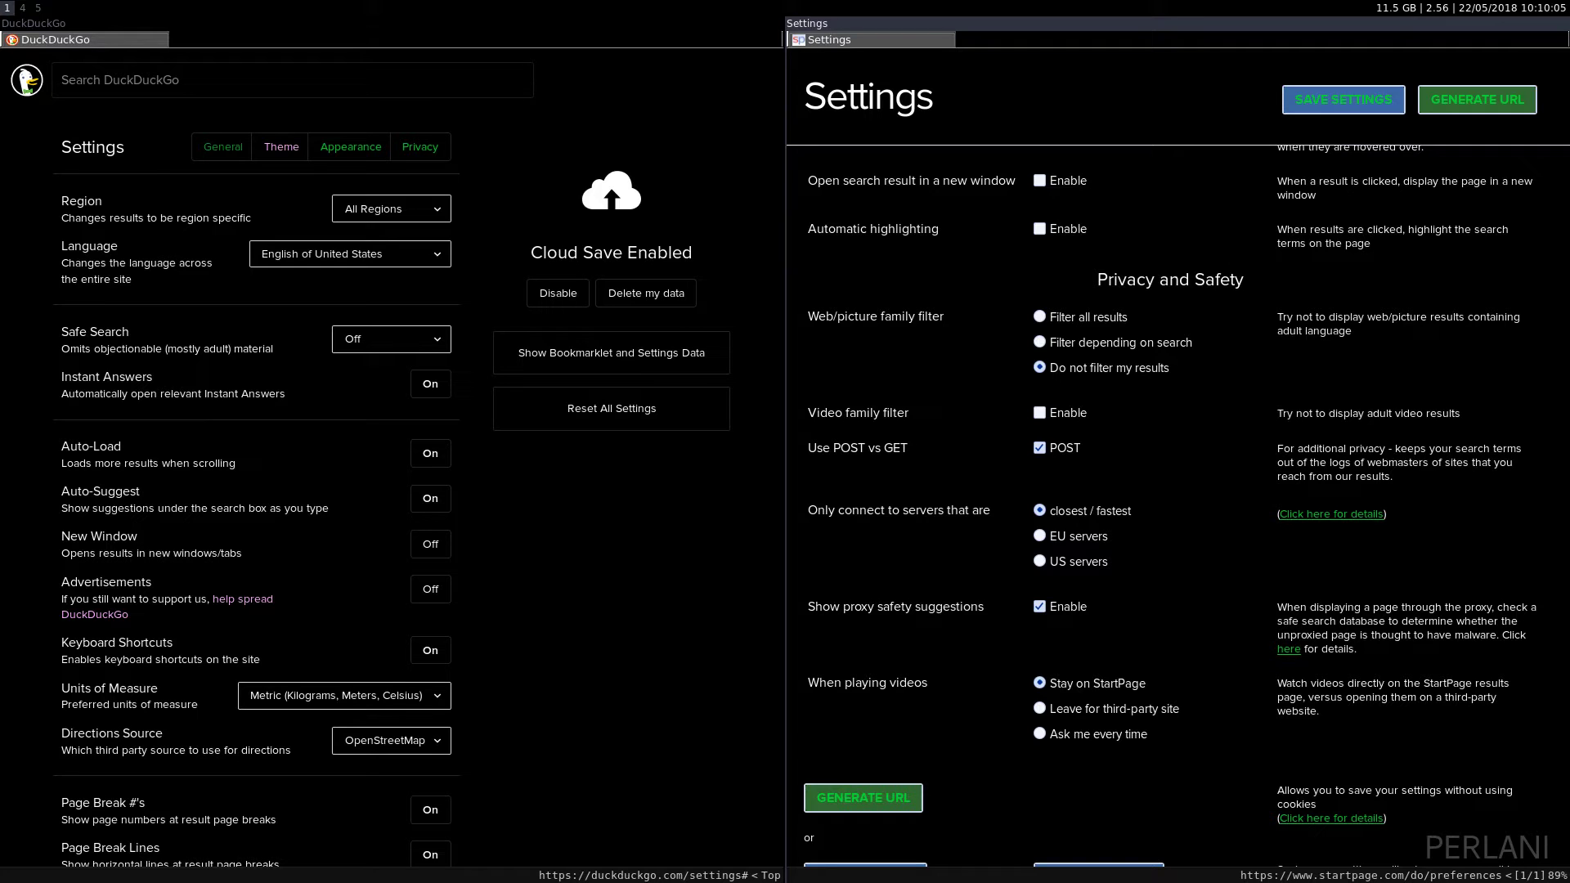
{"action": "scroll", "coordinate": [1178, 505], "scroll_direction": "up", "scroll_amount": 8}
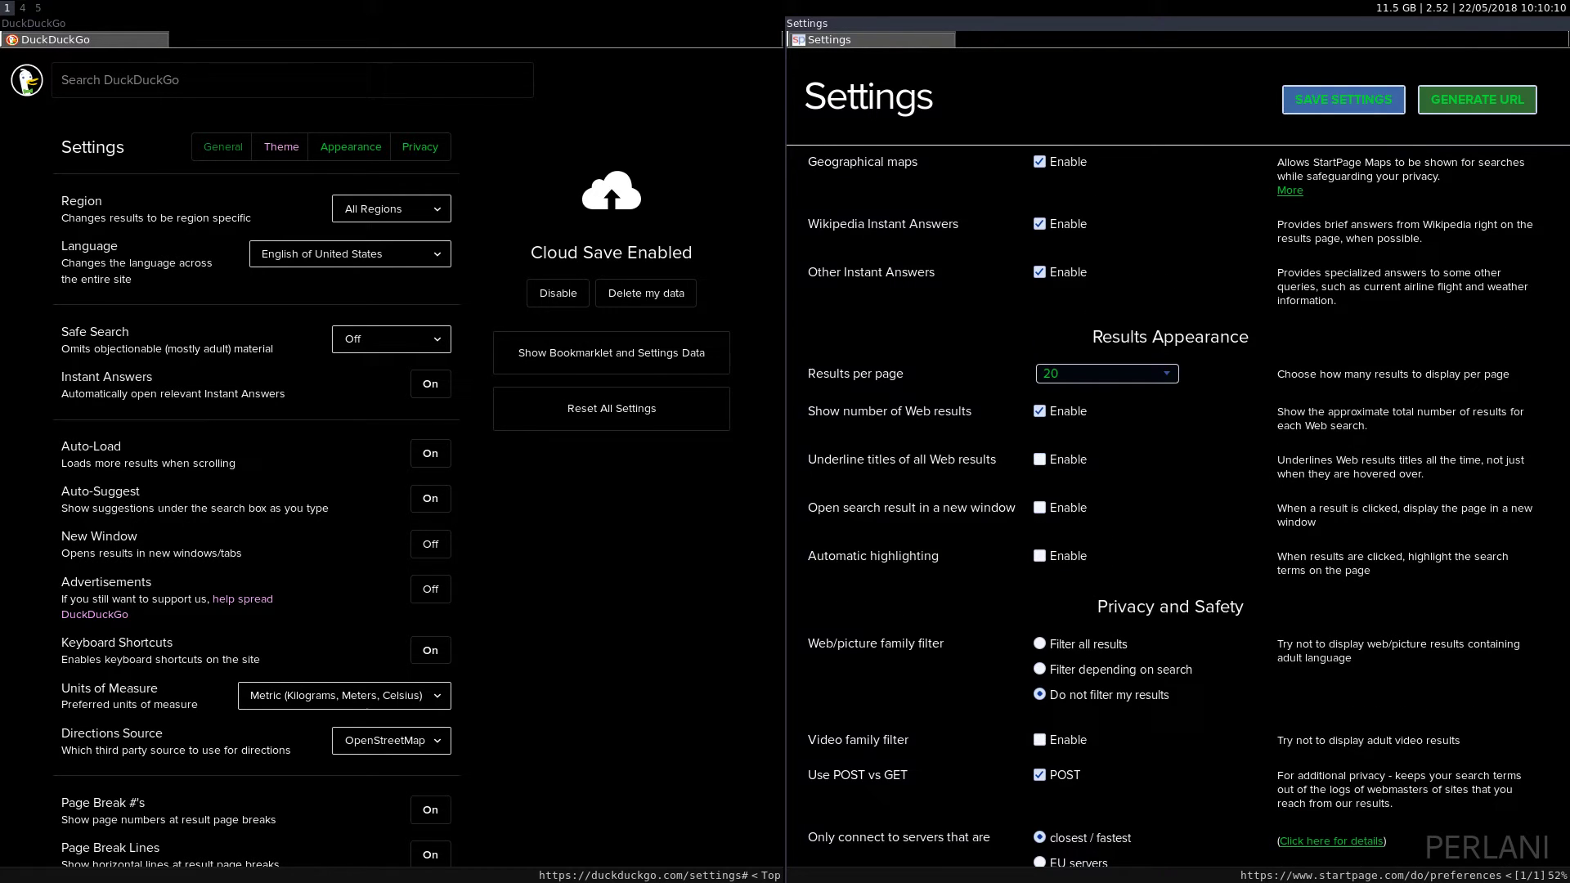
{"action": "scroll", "coordinate": [1178, 505], "scroll_direction": "down", "scroll_amount": 8}
{"action": "scroll", "coordinate": [1177, 491], "scroll_direction": "up", "scroll_amount": 15}
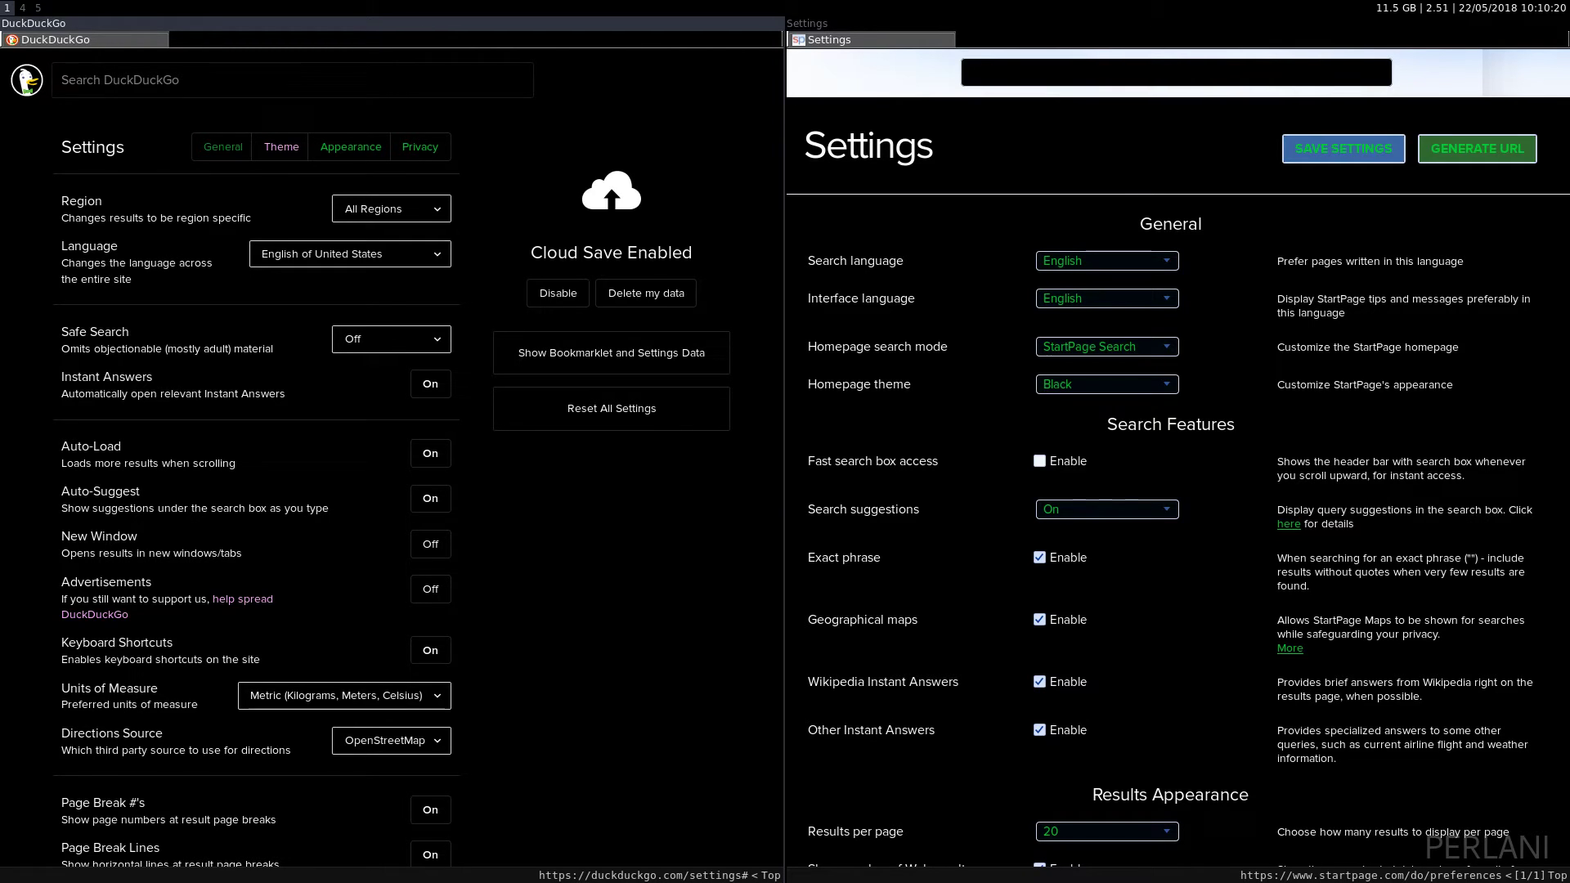
Leave both settings pages and return both browser windows to the DuckDuckGo home page
{"action": "key", "text": "shift+g"}
{"action": "key", "text": "g"}
{"action": "key", "text": "g"}
{"action": "scroll", "coordinate": [392, 458], "scroll_direction": "up", "scroll_amount": 1}
{"action": "key", "text": "g"}
{"action": "key", "text": "h"}
{"action": "key", "text": "super+l"}
{"action": "key", "text": "g"}
{"action": "key", "text": "h"}
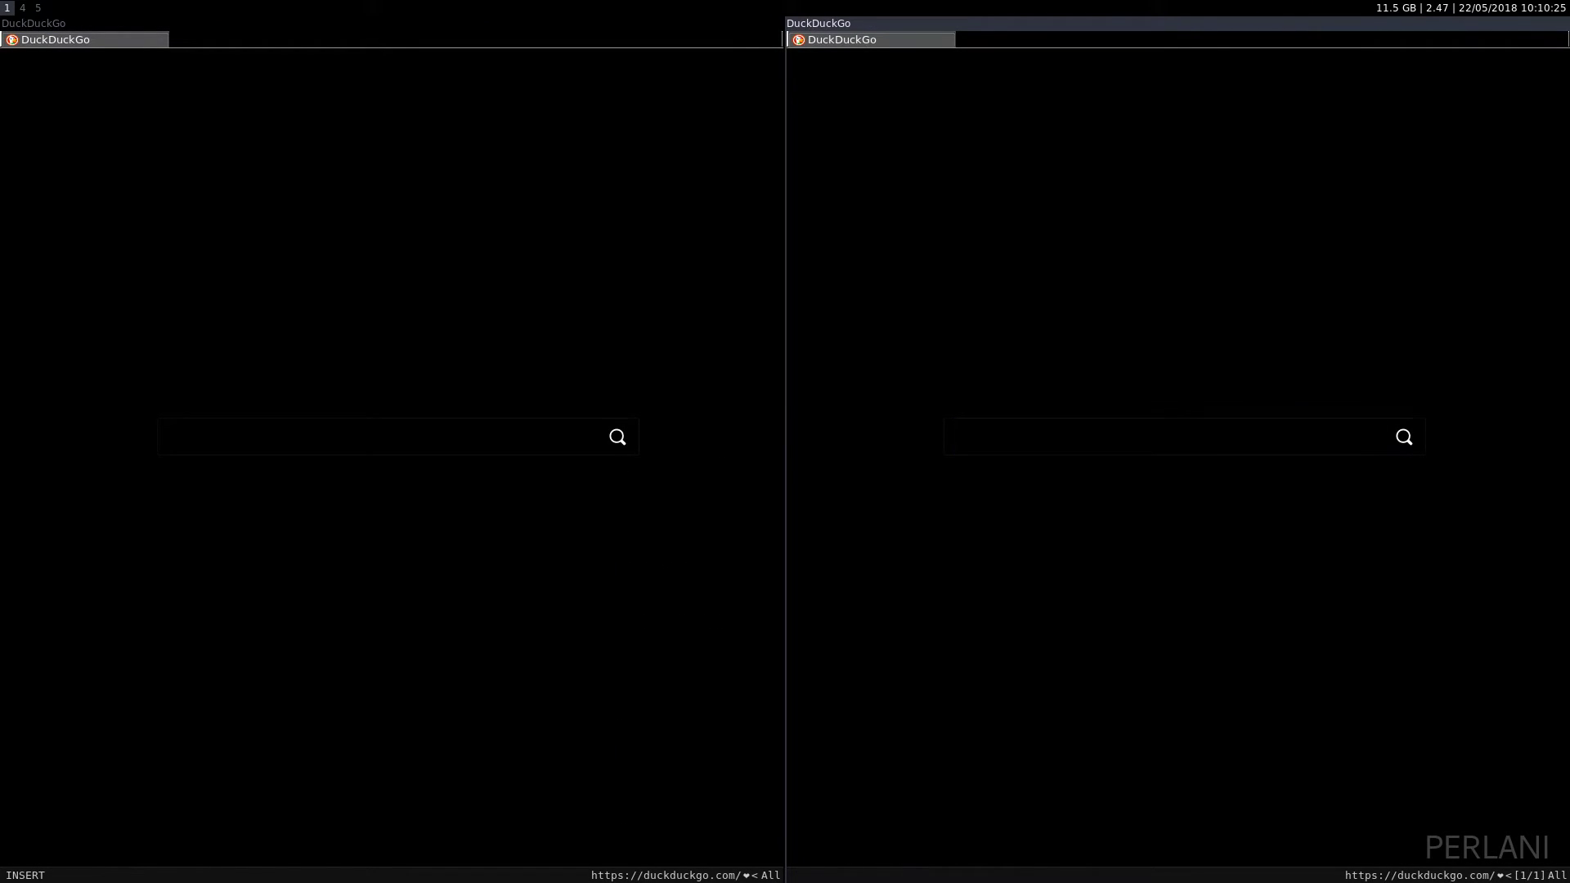
Open classic.startpage.com in the window that held the Startpage settings
{"action": "key", "text": "Escape"}
{"action": "type", "text": "oclassic.s"}
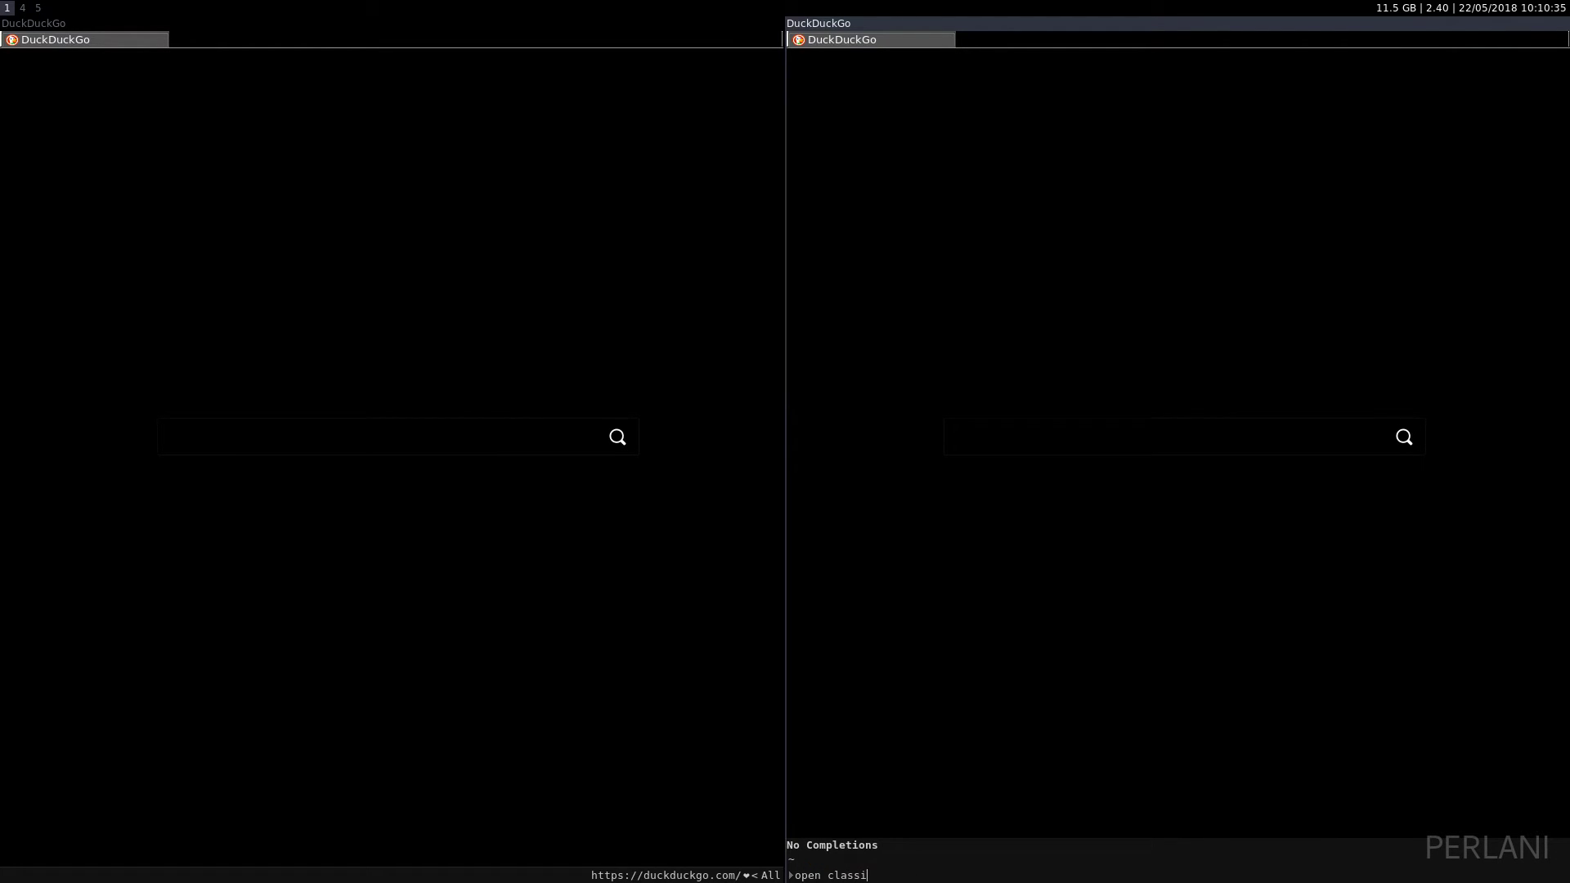
{"action": "type", "text": "tartpage.com"}
{"action": "key", "text": "Return"}
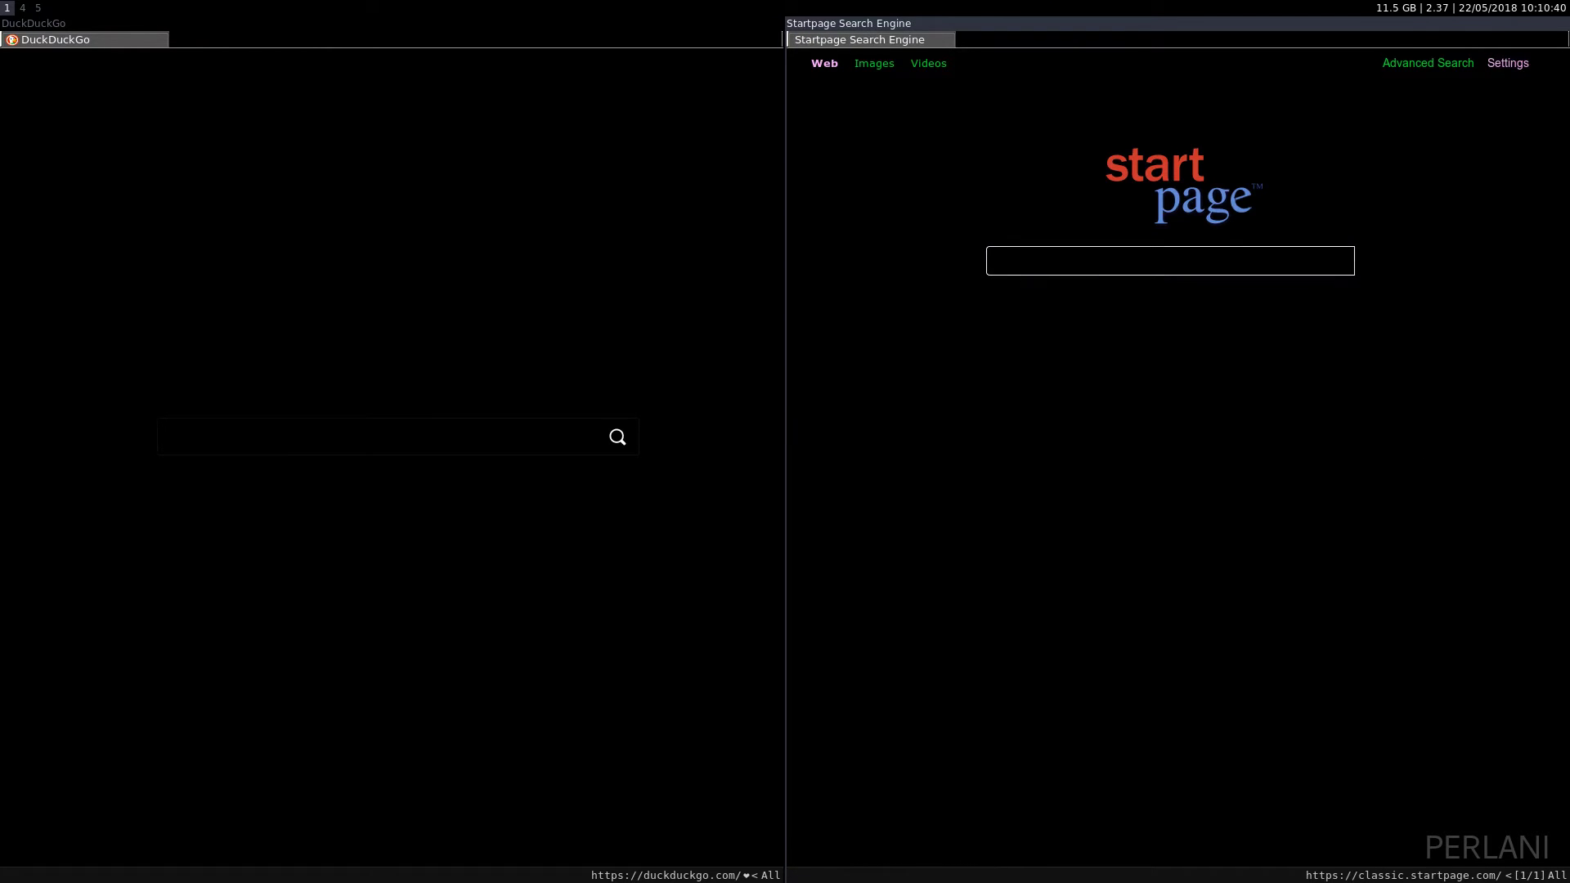
Search the classic Startpage site for "logitech"
{"action": "key", "text": "f"}
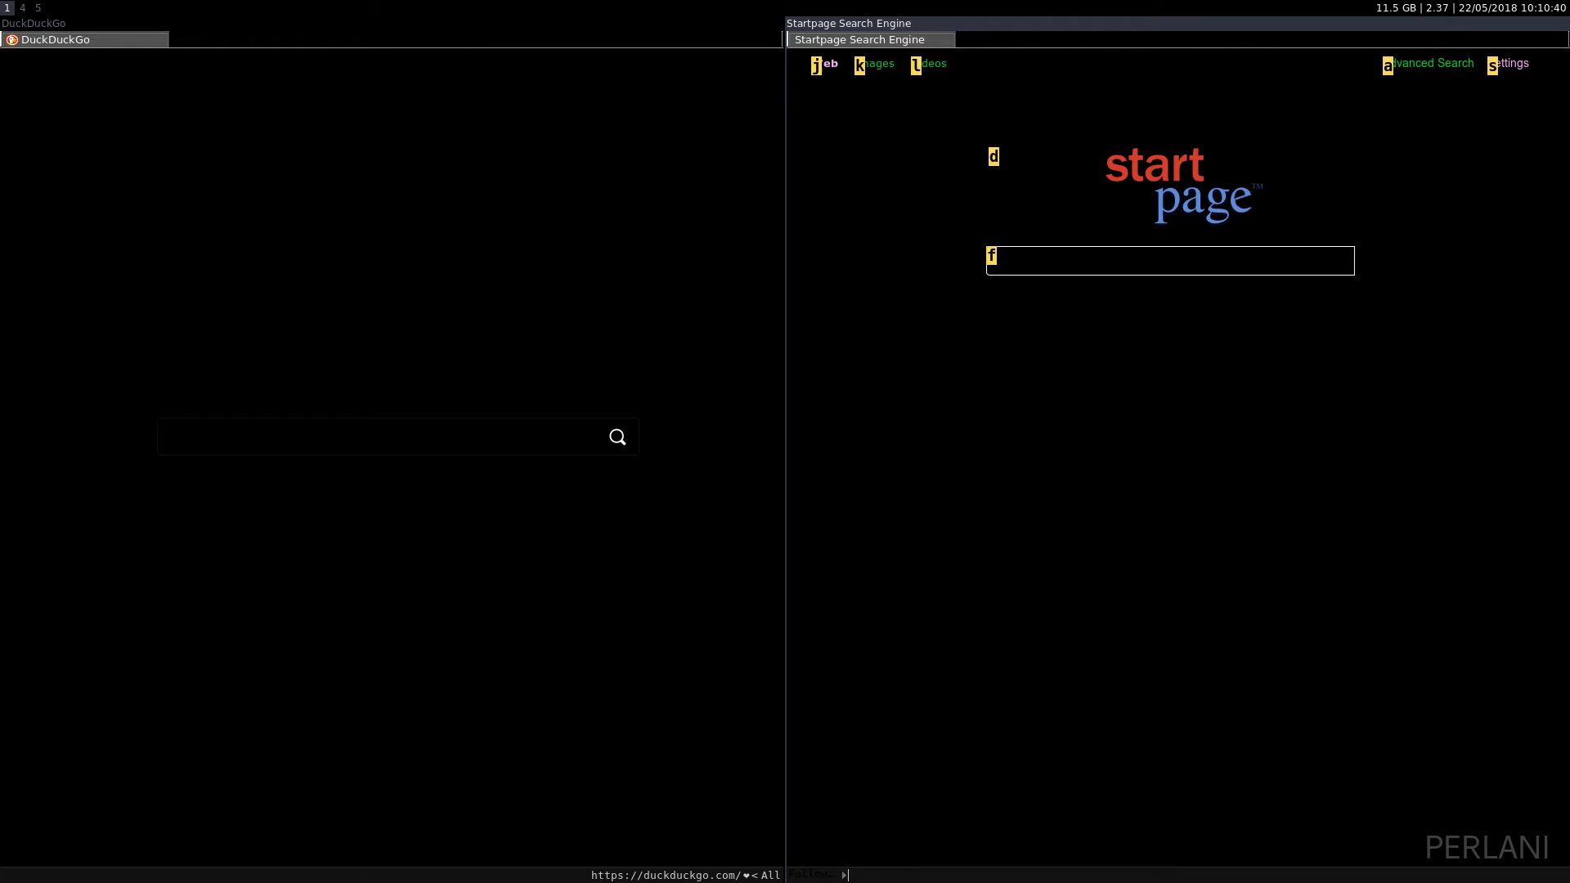
{"action": "key", "text": "f"}
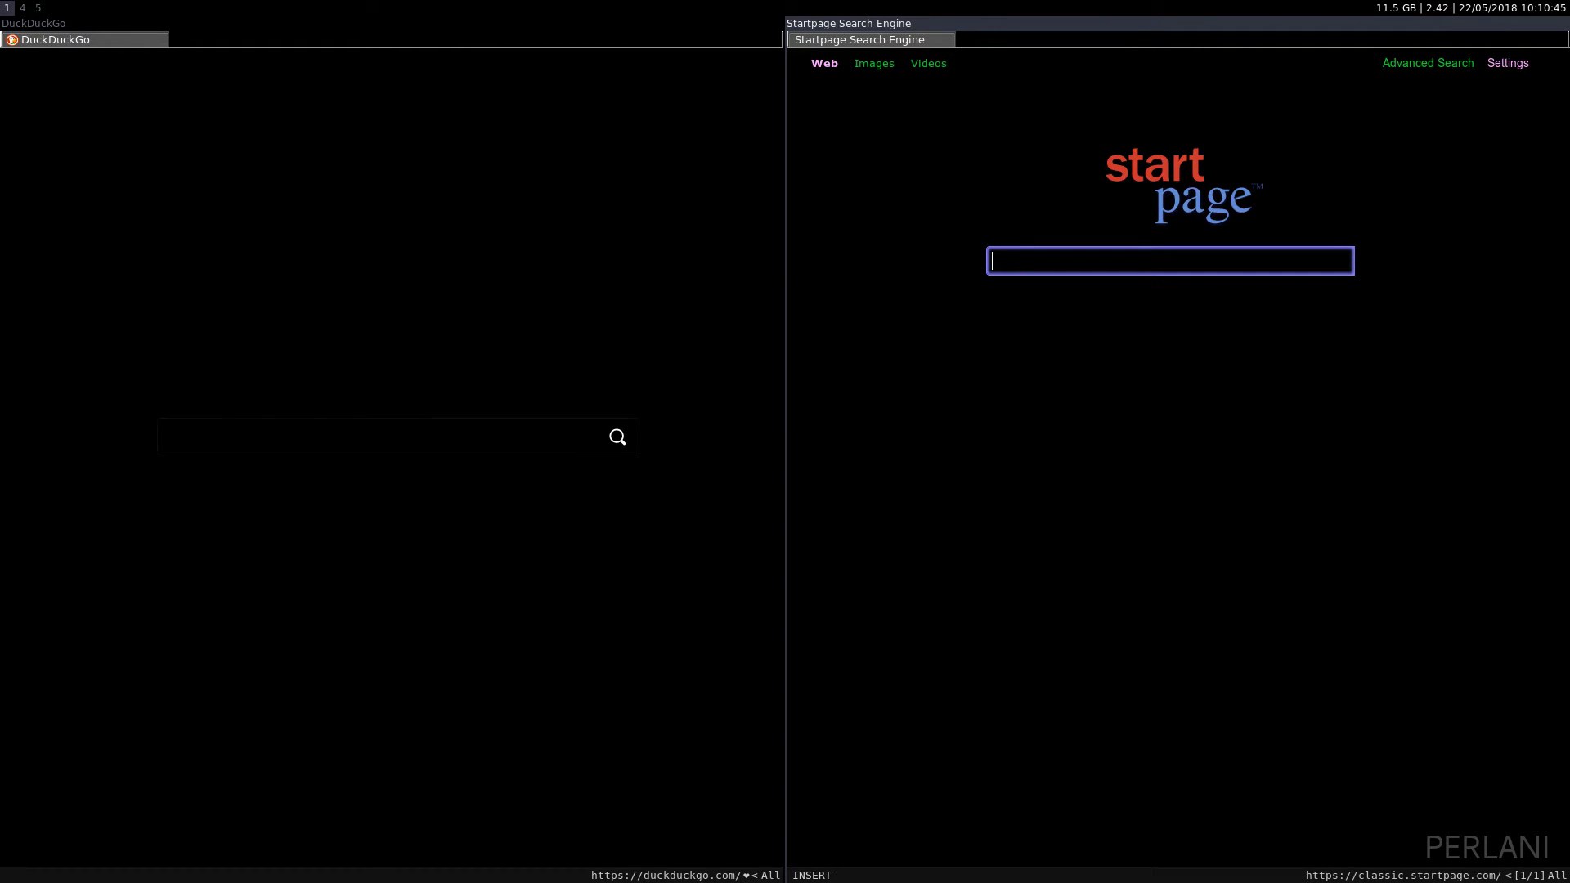
{"action": "type", "text": "logitech"}
{"action": "key", "text": "Return"}
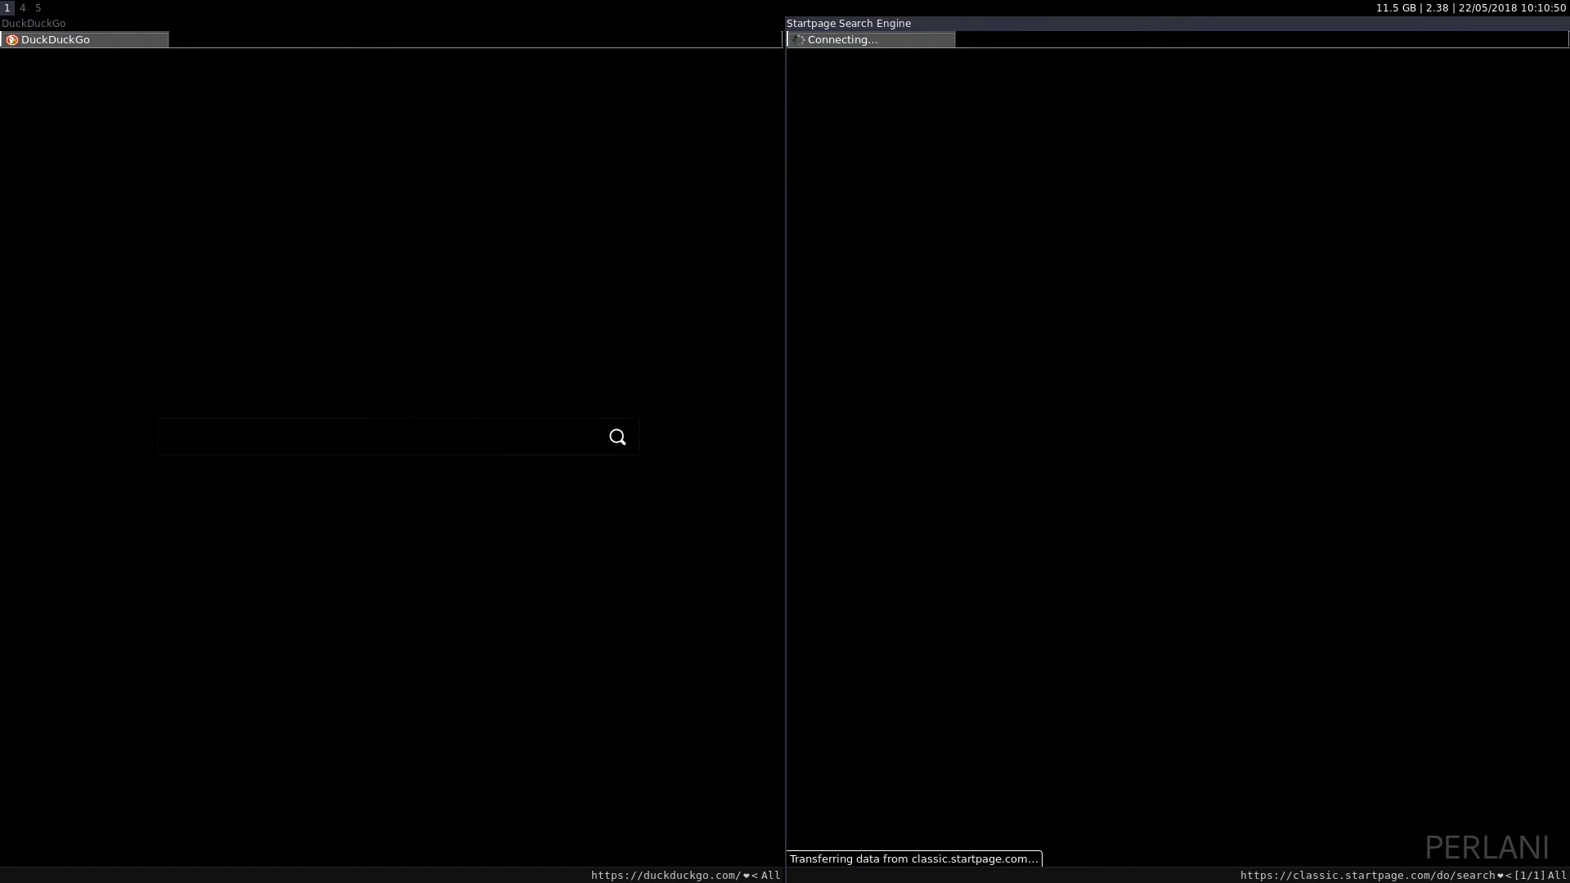
Examine the classic Startpage web results for "logitech", from the first result to the related searches
{"action": "scroll", "coordinate": [1178, 458], "scroll_direction": "down", "scroll_amount": 6}
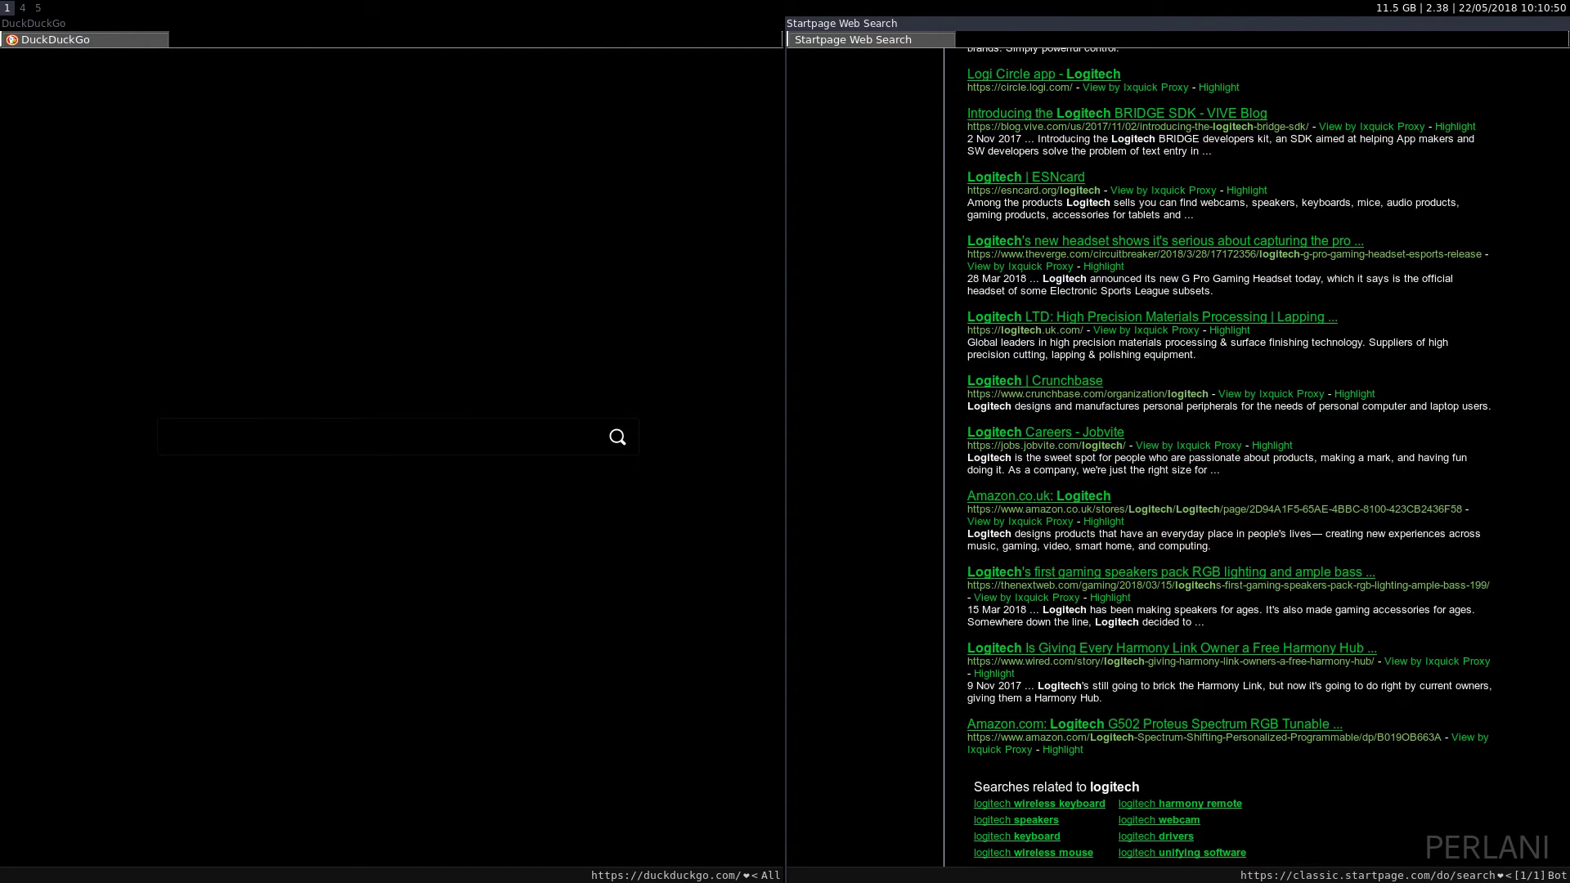
{"action": "scroll", "coordinate": [1177, 458], "scroll_direction": "up", "scroll_amount": 3}
{"action": "scroll", "coordinate": [1178, 458], "scroll_direction": "down", "scroll_amount": 2}
{"action": "scroll", "coordinate": [1178, 458], "scroll_direction": "up", "scroll_amount": 5}
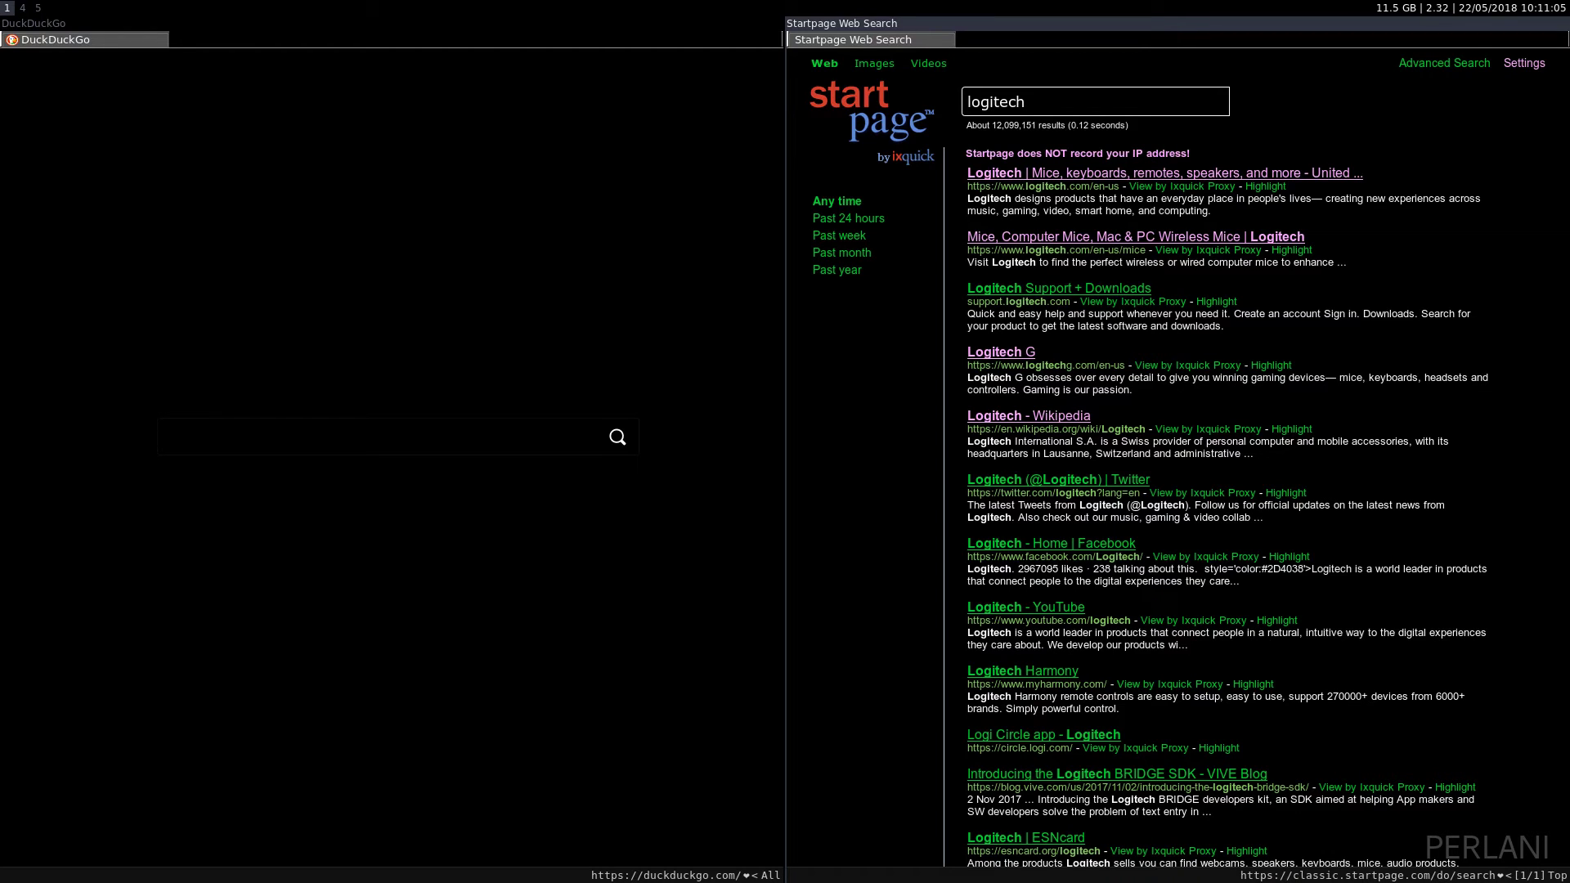
{"action": "key", "text": "j"}
{"action": "key", "text": "j"}
{"action": "key", "text": "j"}
{"action": "key", "text": "j"}
{"action": "key", "text": "j"}
{"action": "key", "text": "j"}
{"action": "key", "text": "j"}
{"action": "key", "text": "j"}
{"action": "key", "text": "j"}
{"action": "key", "text": "j"}
{"action": "key", "text": "j"}
{"action": "key", "text": "j"}
{"action": "key", "text": "j"}
{"action": "key", "text": "j"}
{"action": "key", "text": "j"}
{"action": "key", "text": "j"}
{"action": "key", "text": "k"}
{"action": "key", "text": "k"}
{"action": "key", "text": "k"}
{"action": "key", "text": "k"}
{"action": "key", "text": "k"}
{"action": "key", "text": "k"}
{"action": "key", "text": "k"}
{"action": "key", "text": "k"}
{"action": "key", "text": "k"}
{"action": "key", "text": "k"}
{"action": "key", "text": "k"}
{"action": "key", "text": "k"}
{"action": "key", "text": "k"}
{"action": "key", "text": "k"}
{"action": "key", "text": "k"}
{"action": "key", "text": "k"}
Replace the classic Startpage results with the startpage.com home page and switch focus back to the DuckDuckGo window
{"action": "key", "text": "g"}
{"action": "key", "text": "h"}
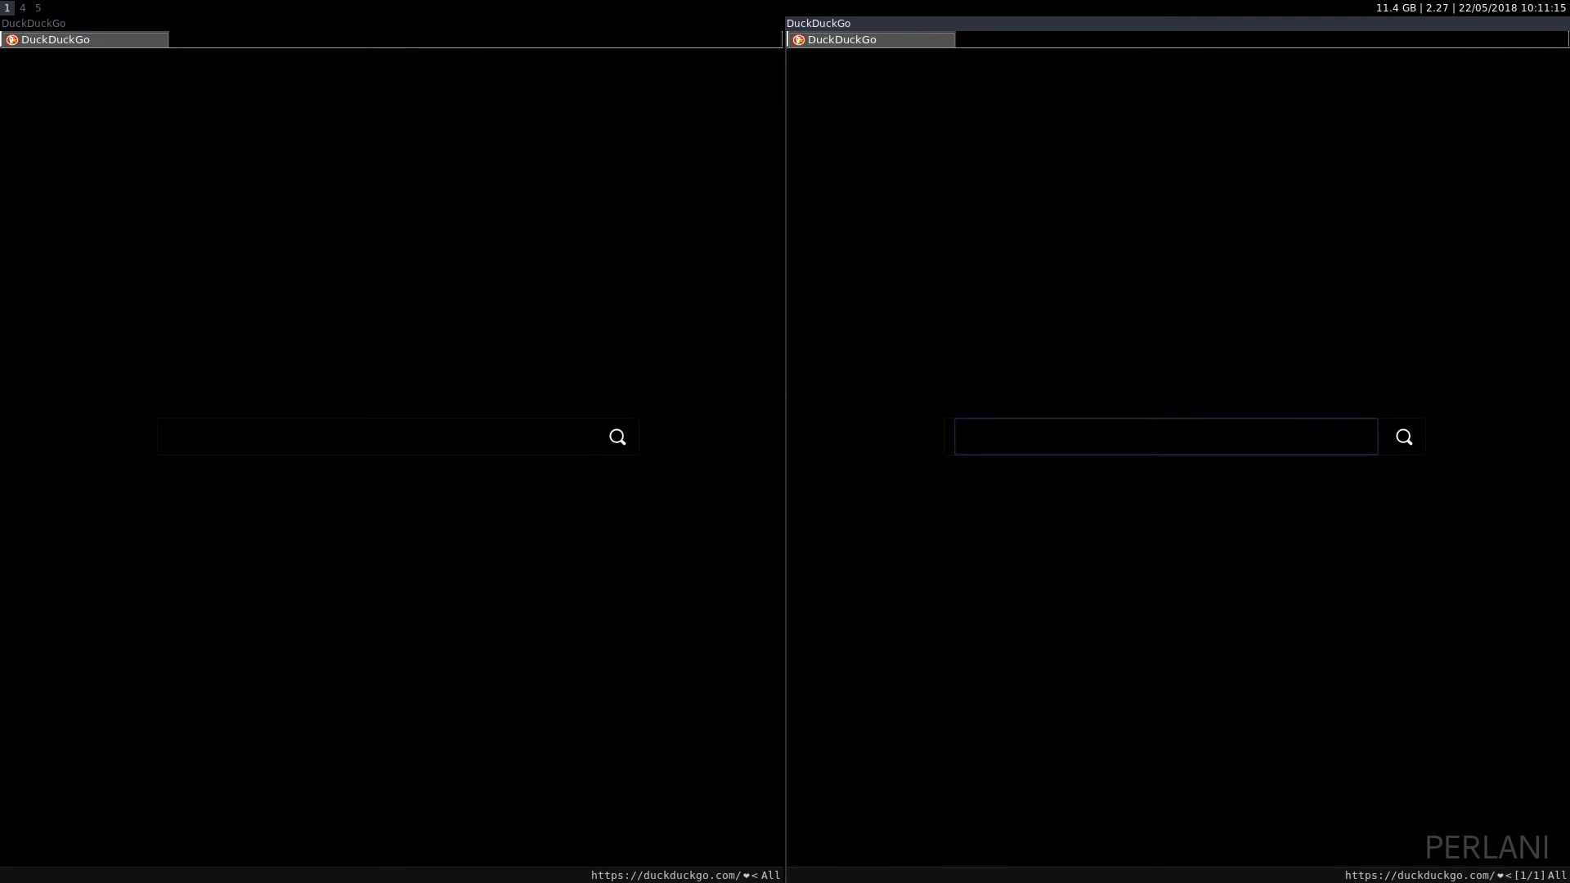
{"action": "key", "text": "Escape"}
{"action": "key", "text": "super+h"}
{"action": "key", "text": "super+l"}
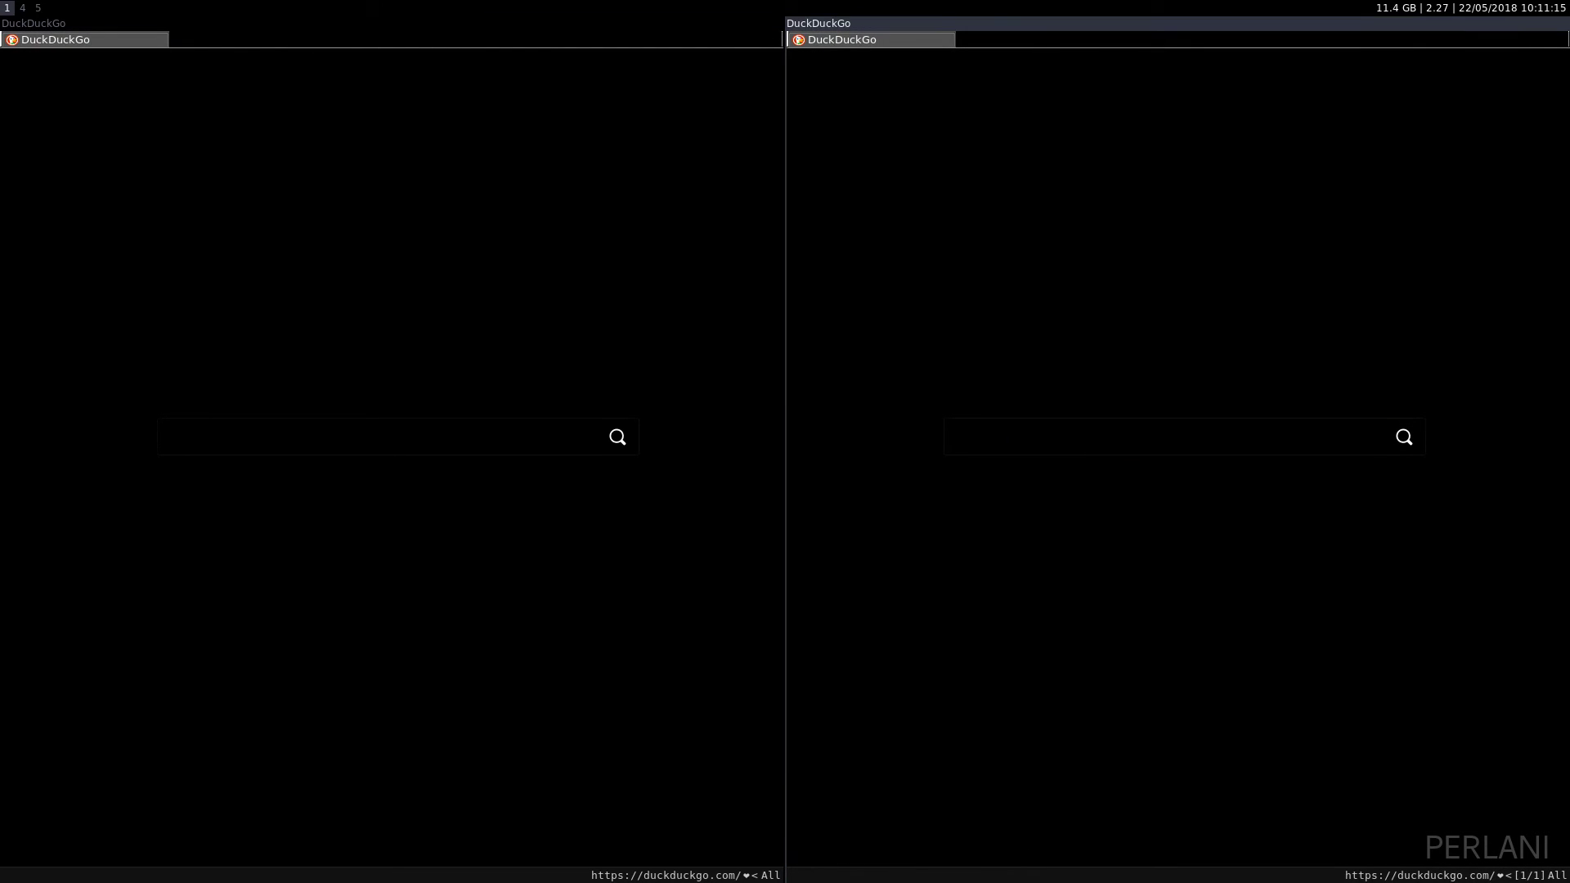
{"action": "type", "text": "ostartpage"}
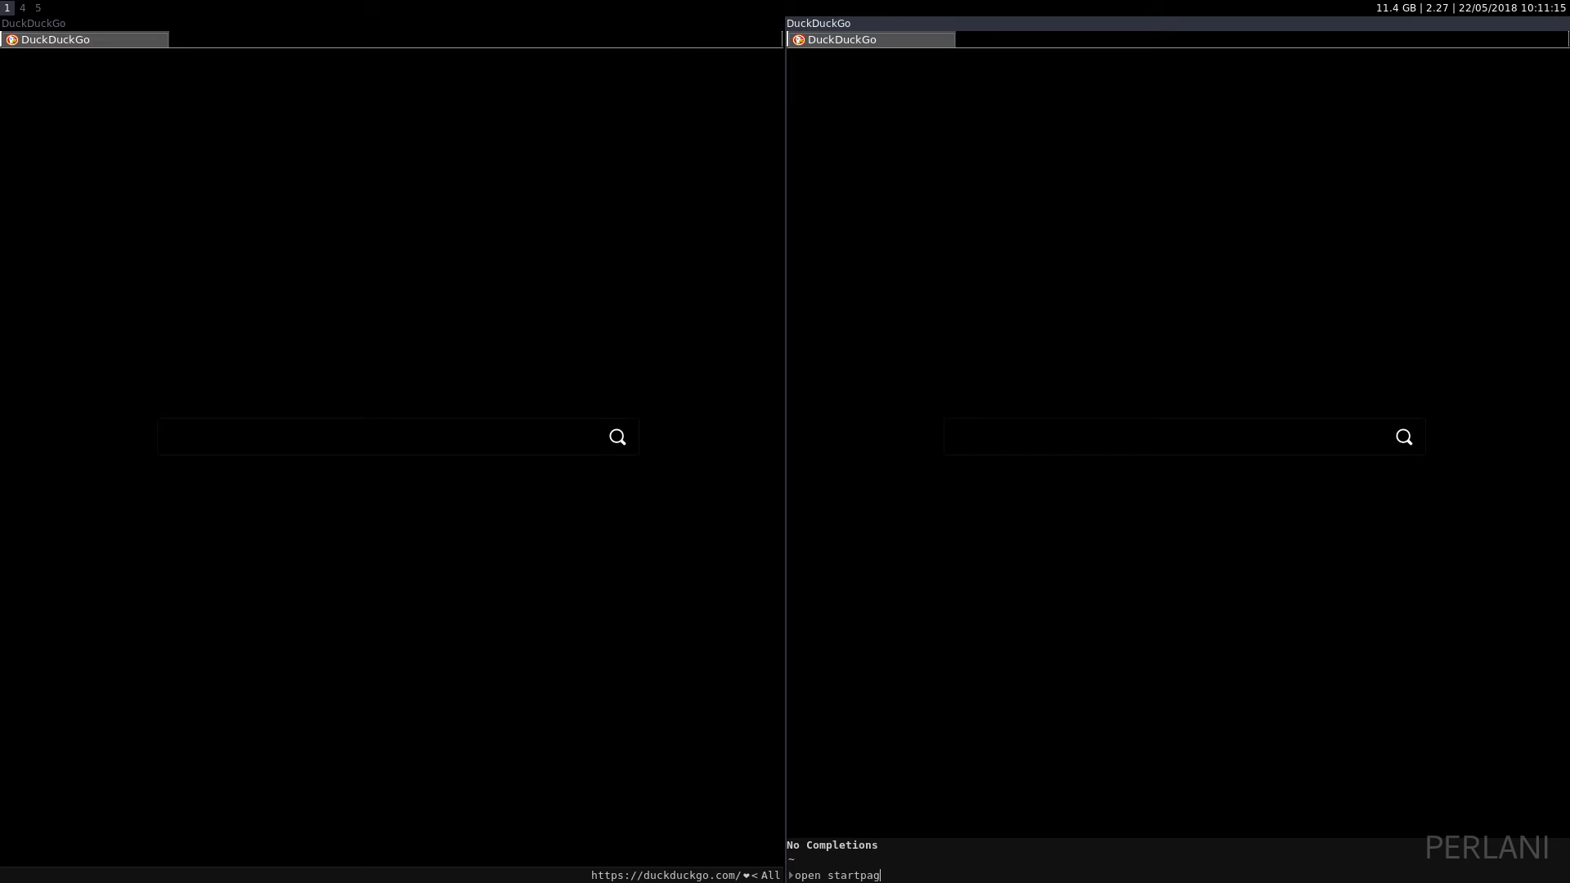
{"action": "type", "text": ".com"}
{"action": "key", "text": "Return"}
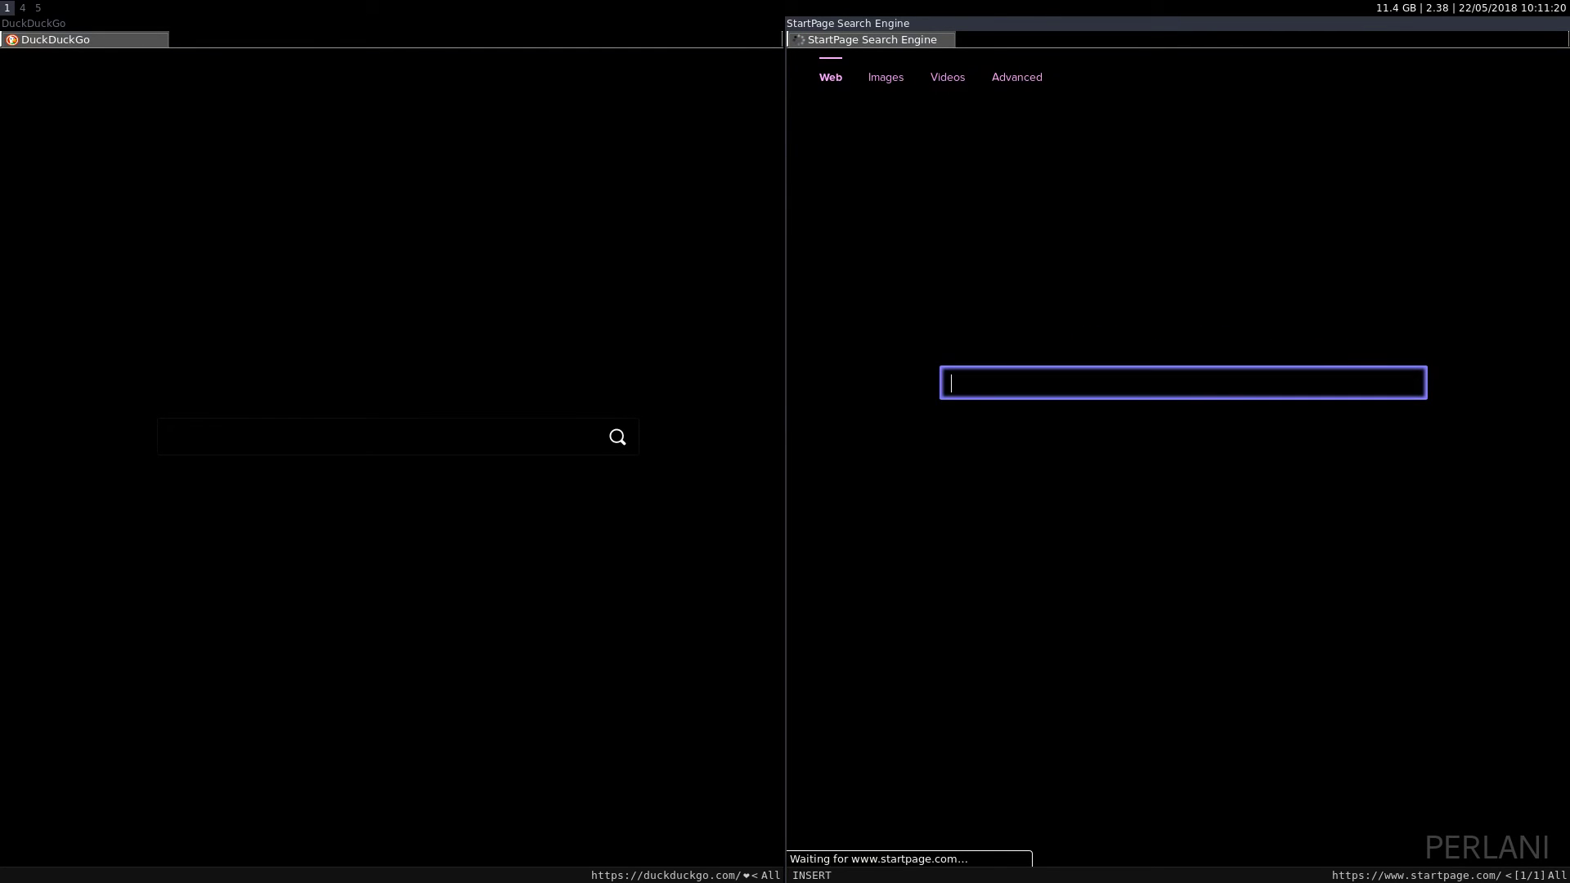
{"action": "key", "text": "Escape"}
{"action": "key", "text": "super+h"}
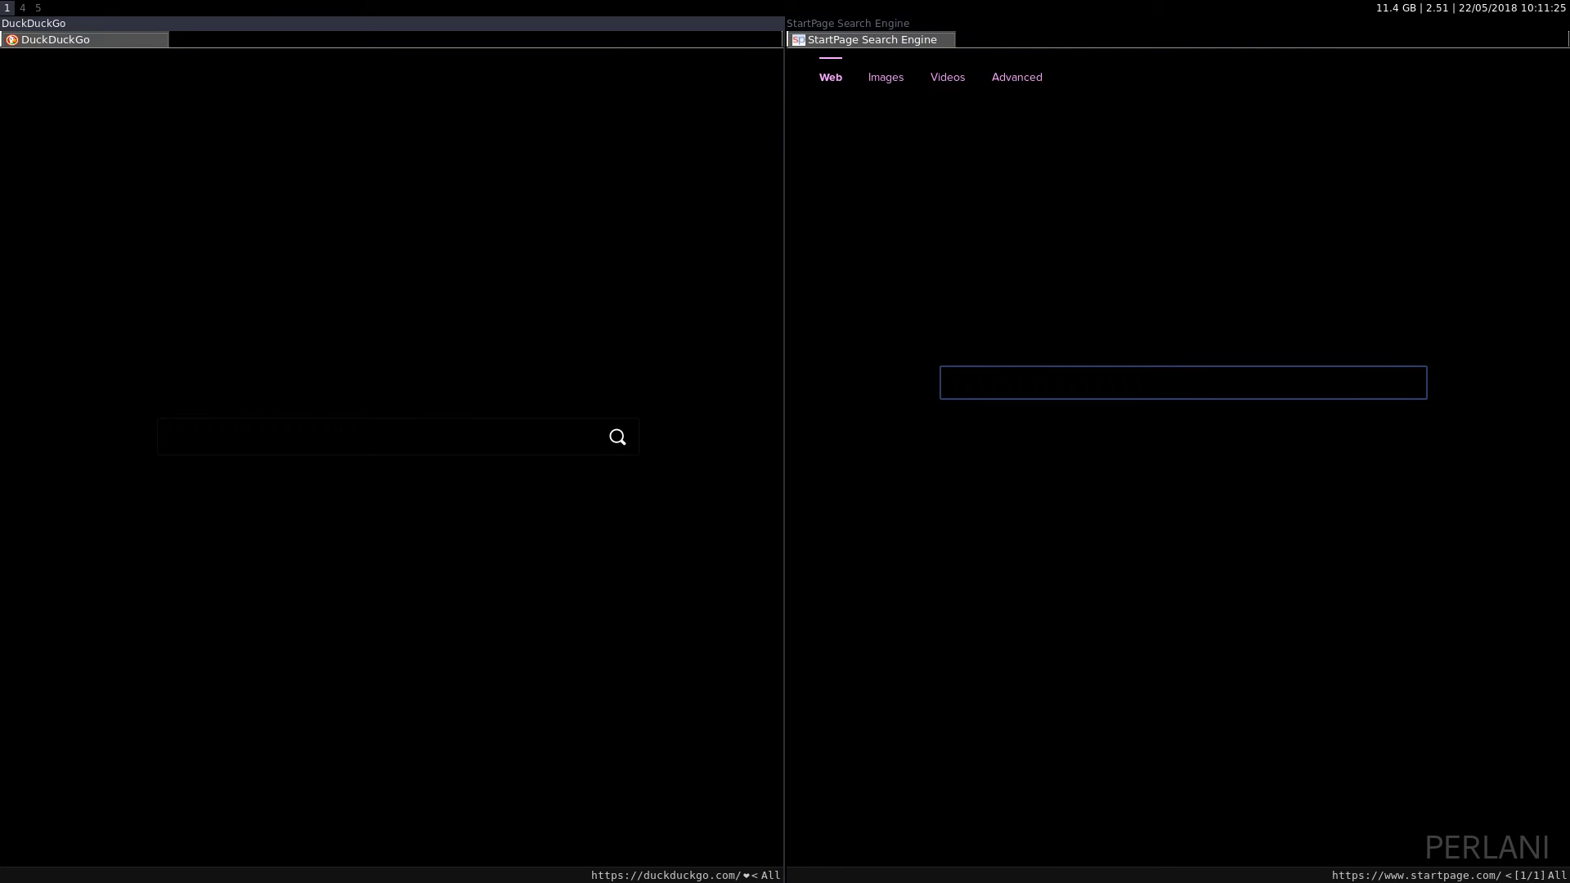